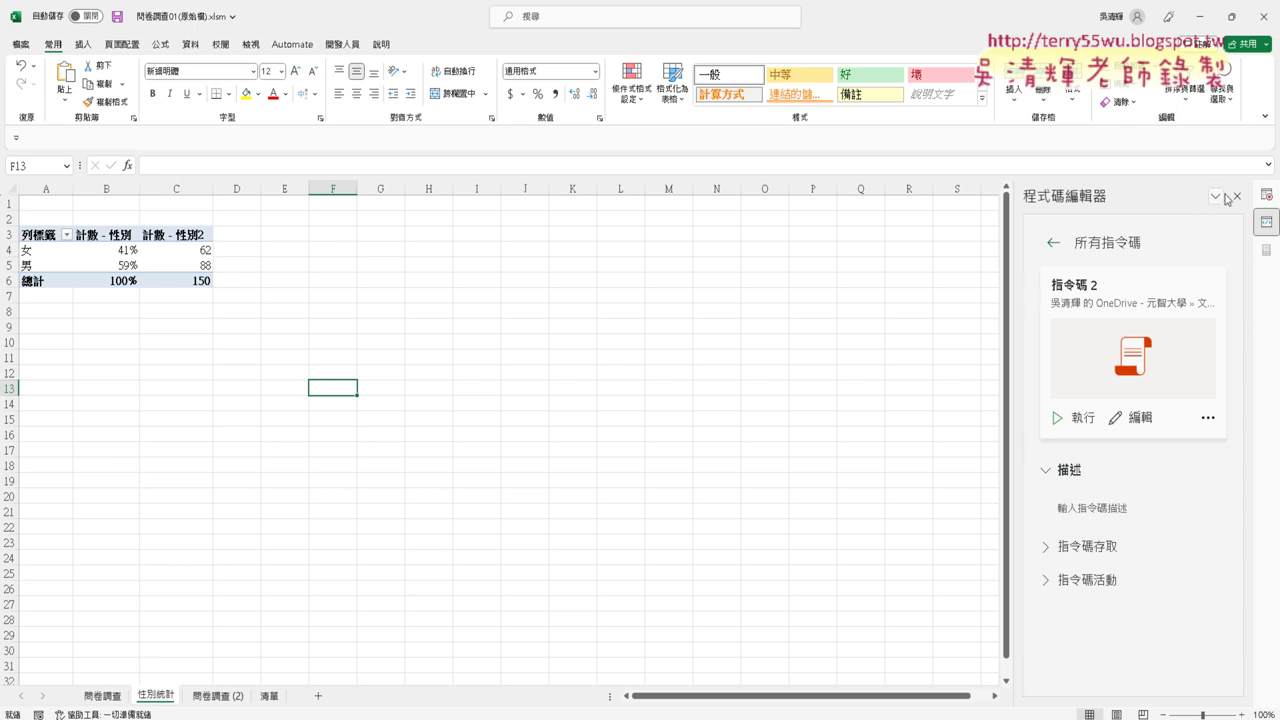
# Step: Replace the Code Editor in the side pane with the Record Actions panel
pyautogui.click(1266, 195)
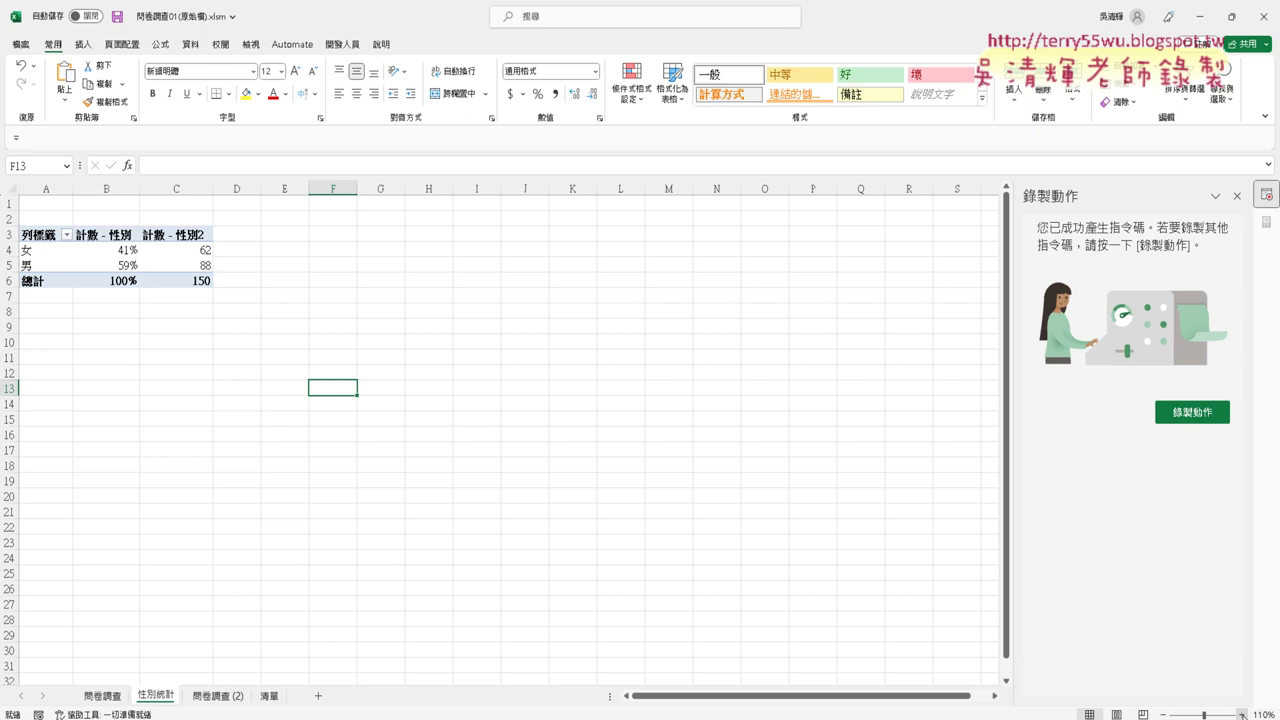
pyautogui.scroll(4, 722, 587)
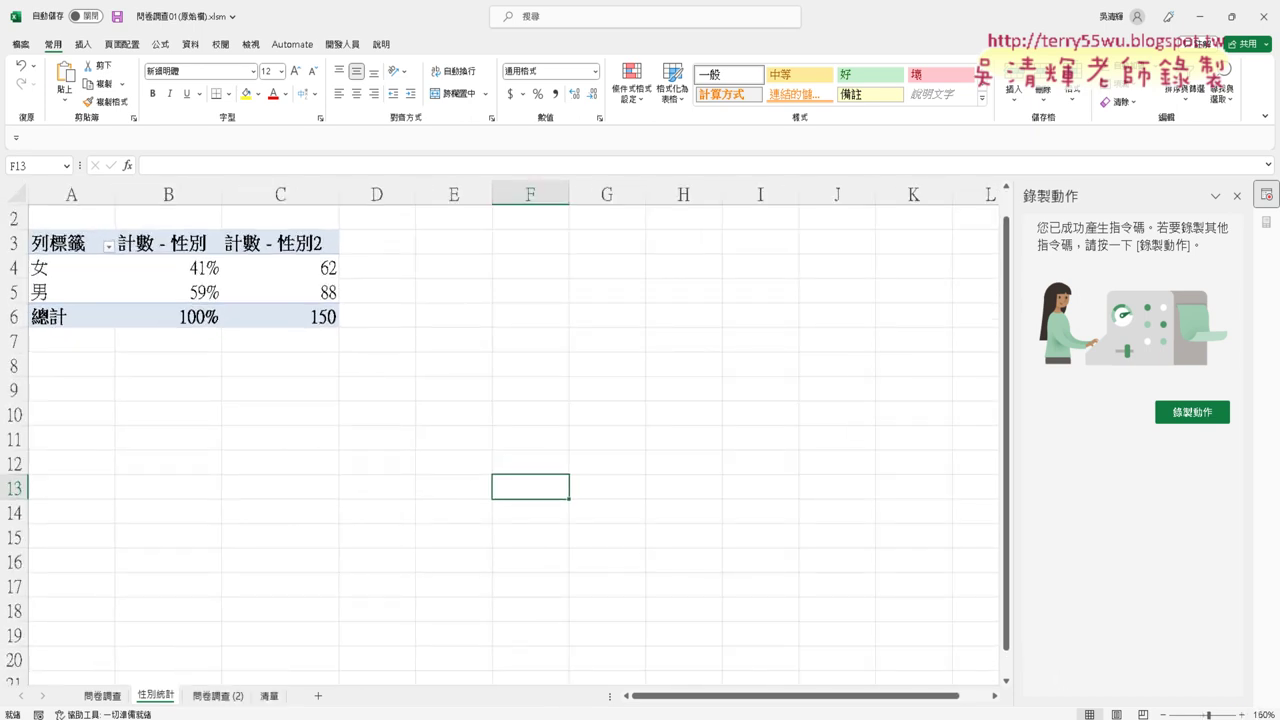
pyautogui.moveTo(290, 716)
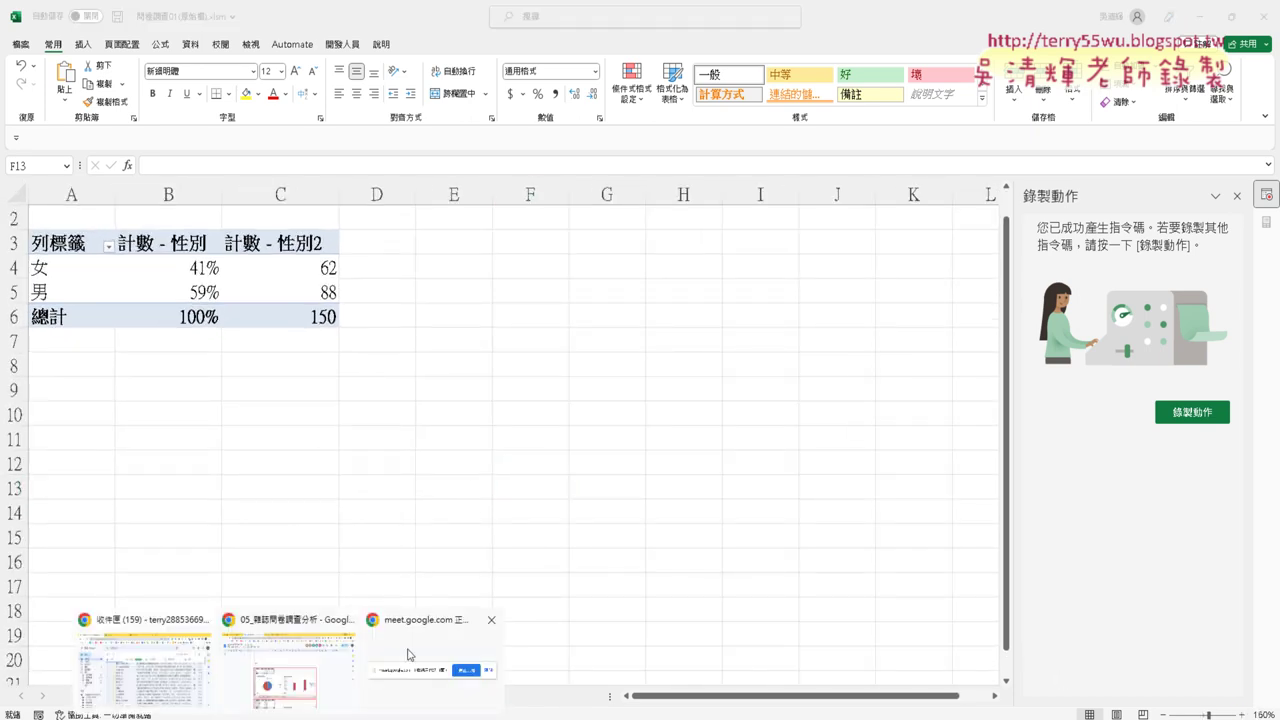
pyautogui.click(320, 666)
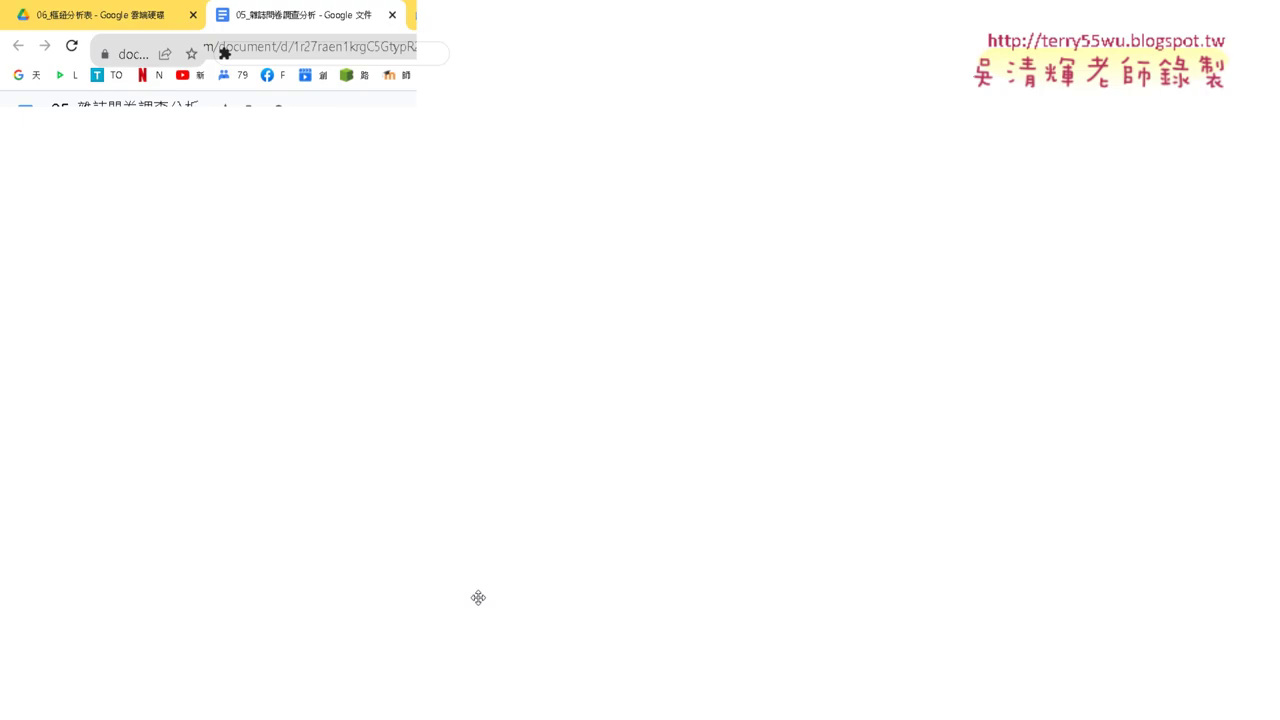
pyautogui.click(500, 16)
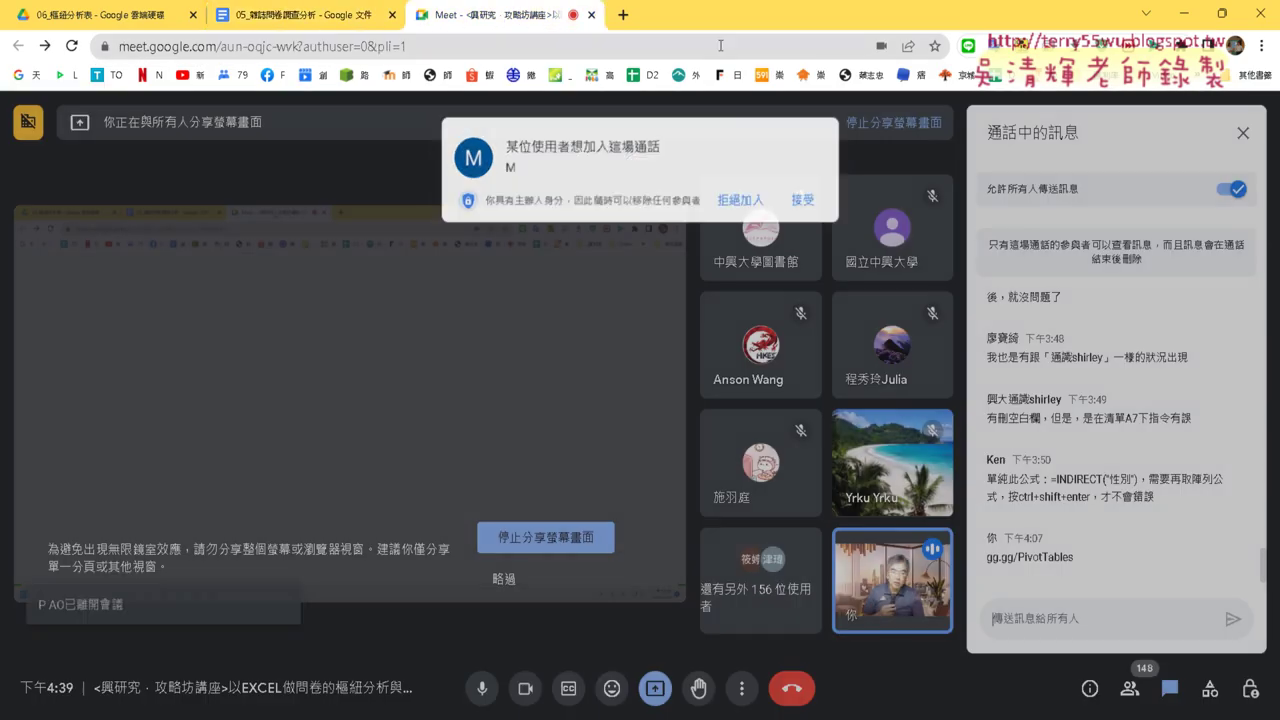
pyautogui.click(1184, 20)
pyautogui.click(398, 340)
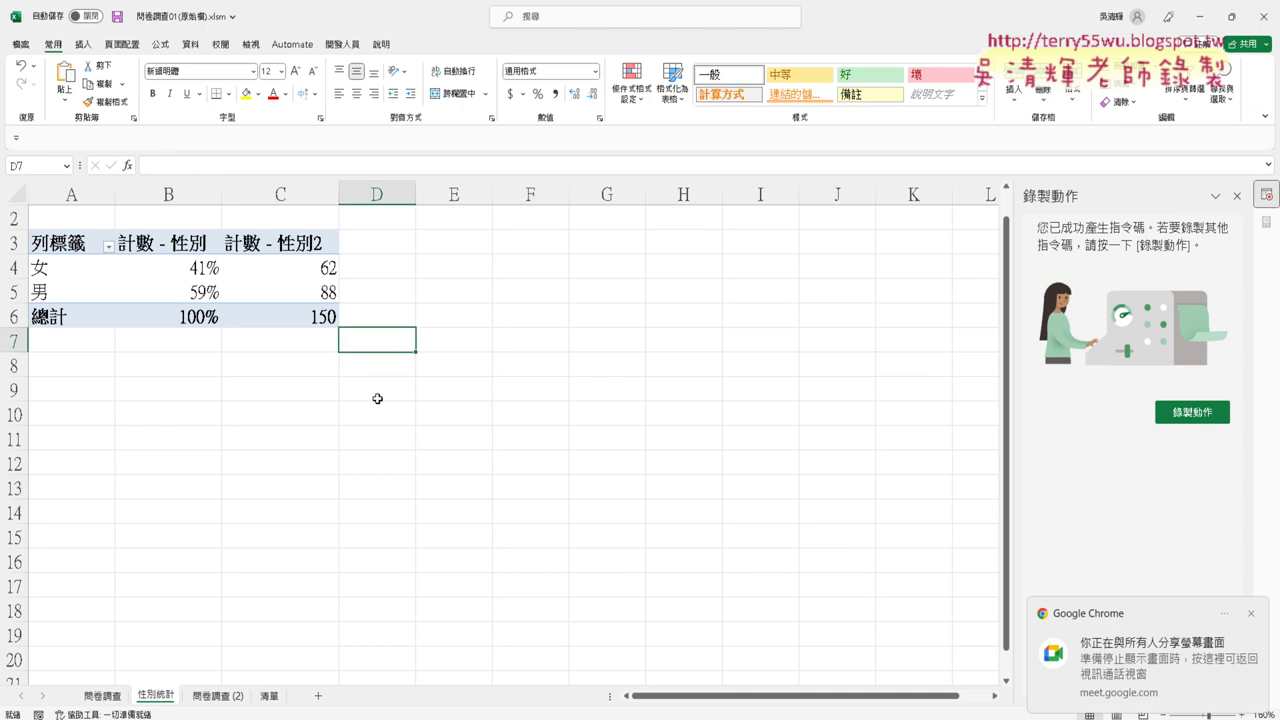
# Step: Select cell B5 in the gender pivot table, check the Insert options, and return to PivotTable Analyze
pyautogui.click(159, 284)
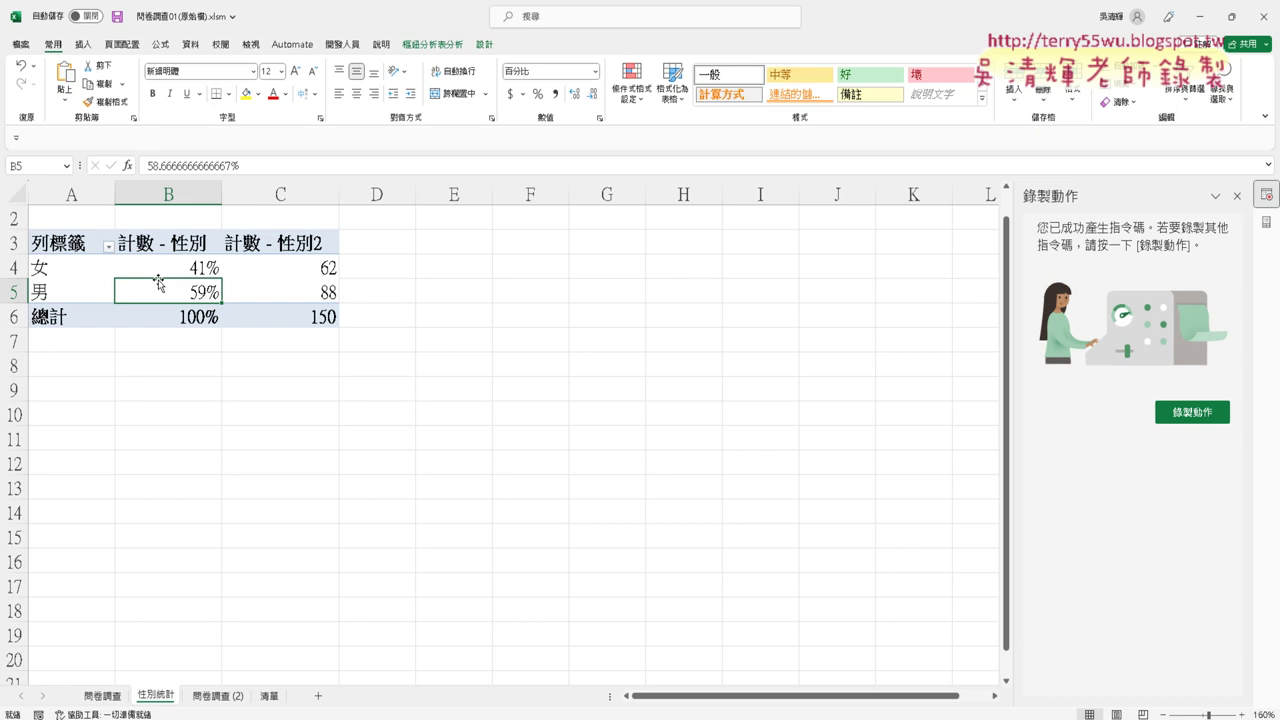
pyautogui.click(446, 46)
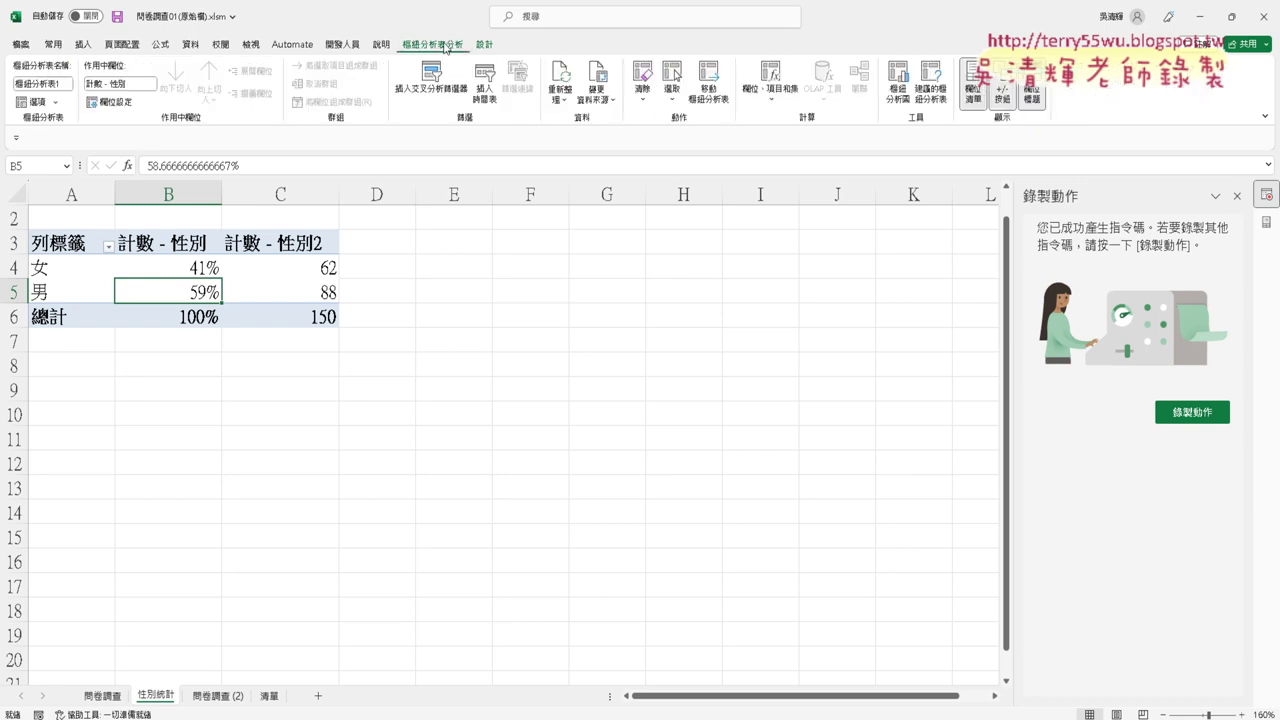
pyautogui.click(83, 45)
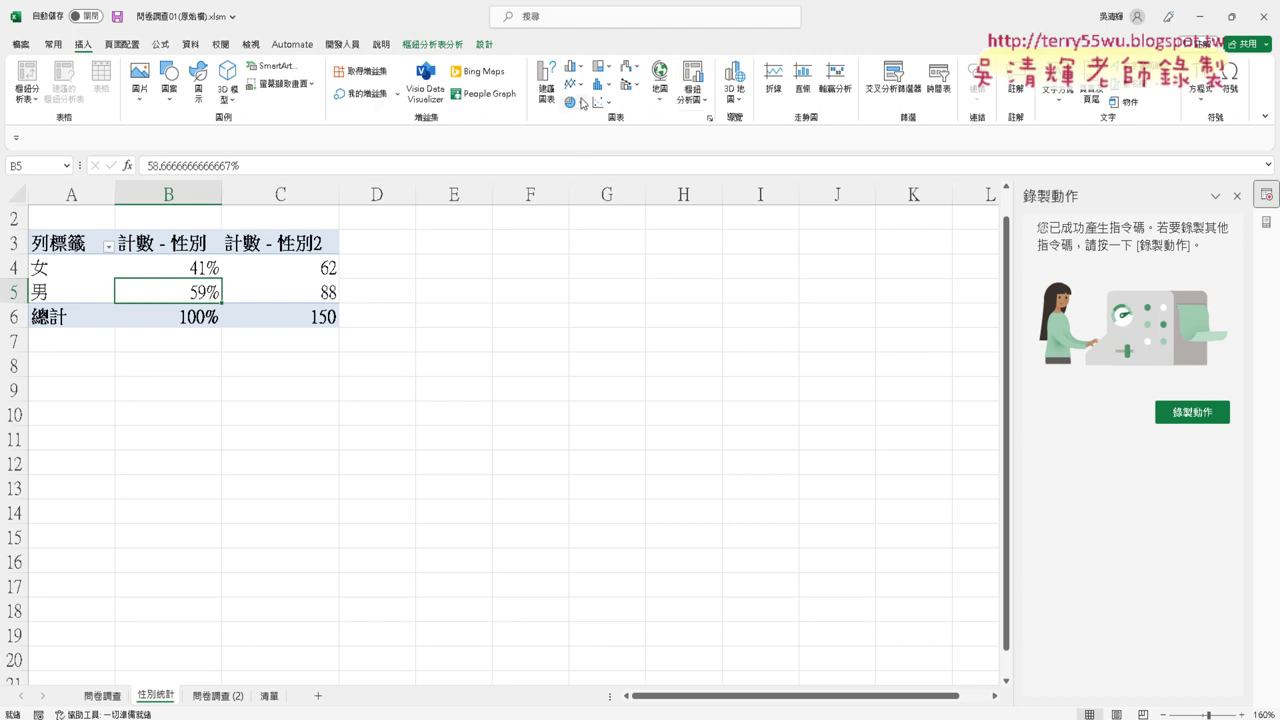
pyautogui.click(434, 46)
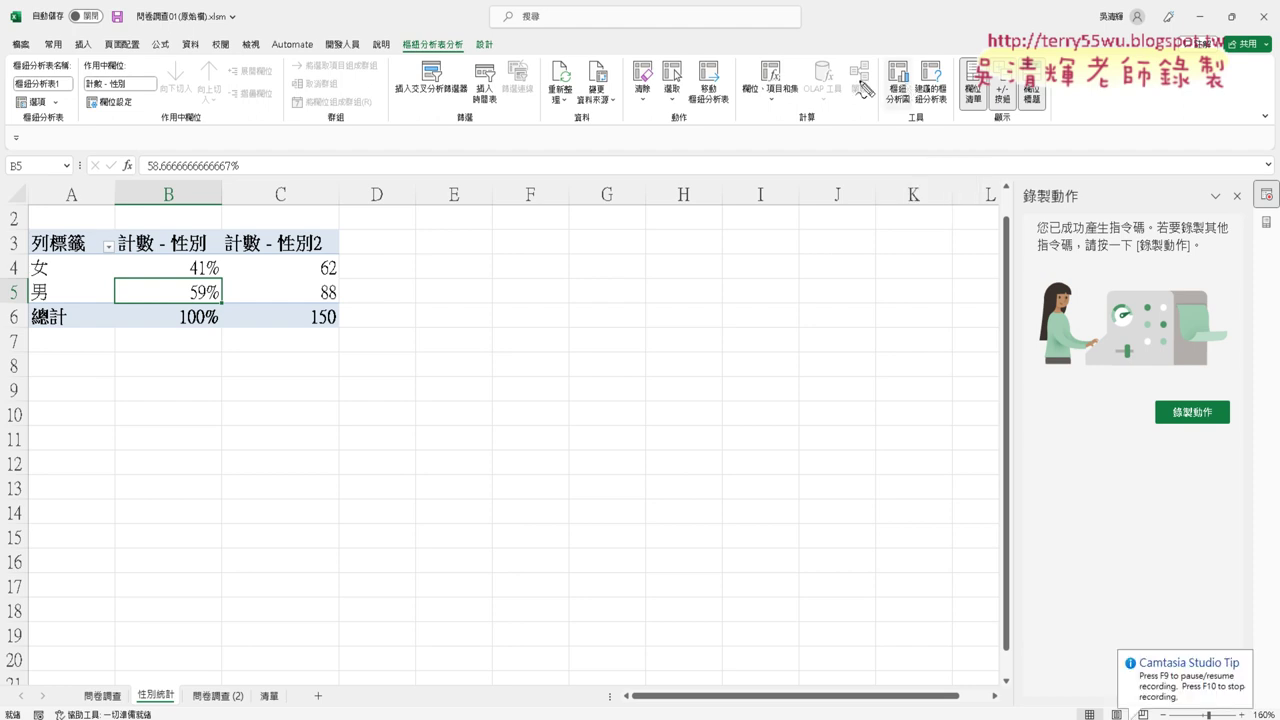
pyautogui.moveTo(882, 95); pyautogui.dragTo(894, 117)
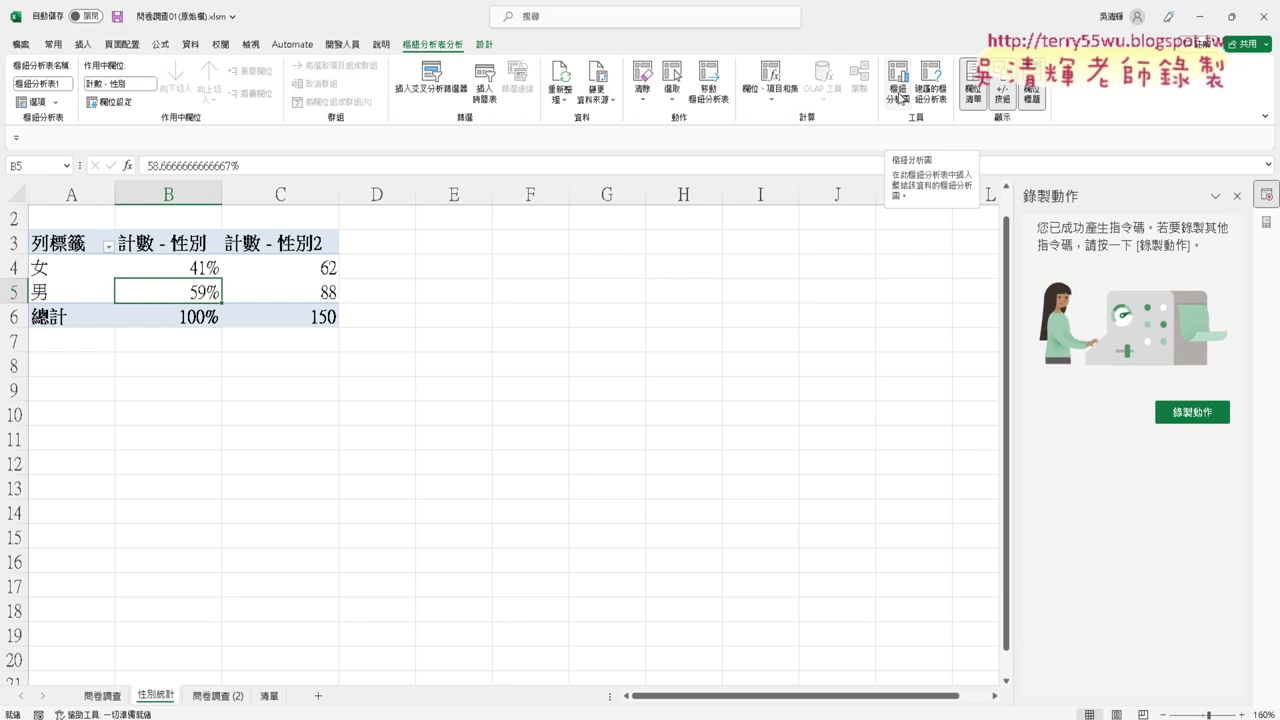
# Step: Insert a pie PivotChart of the gender counts, titled 計數 - 性別
pyautogui.click(901, 97)
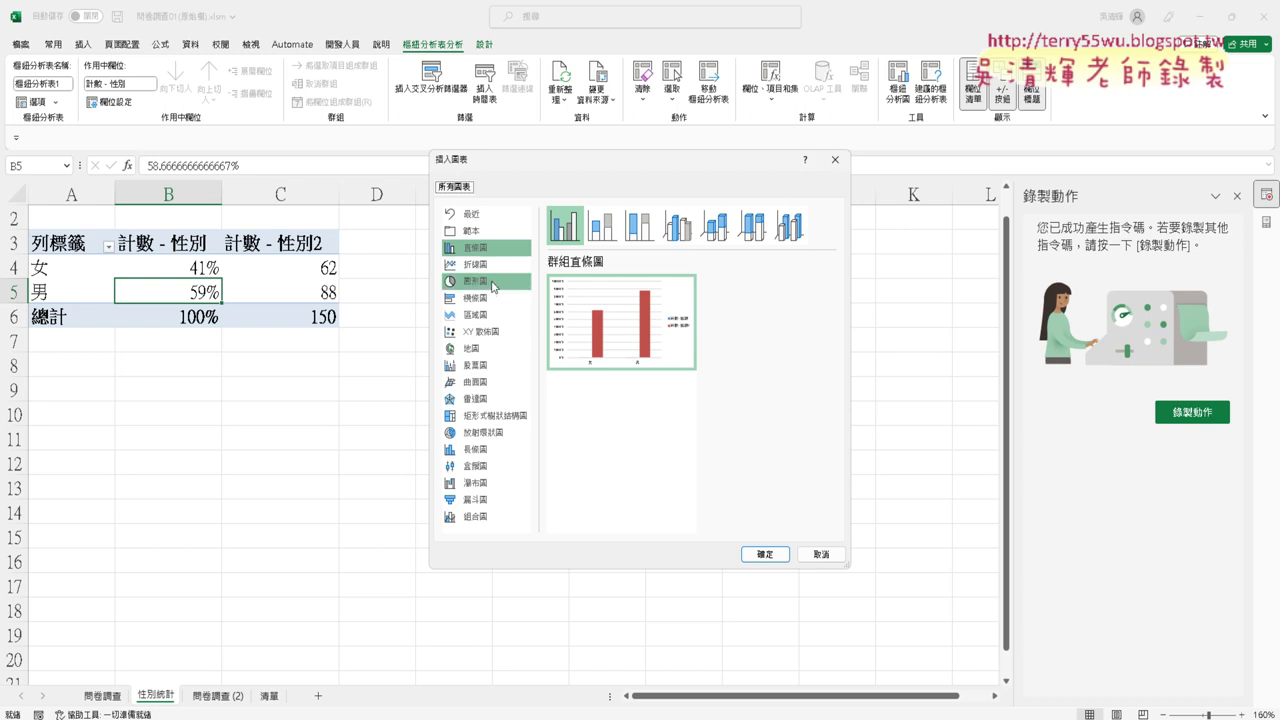
pyautogui.click(494, 287)
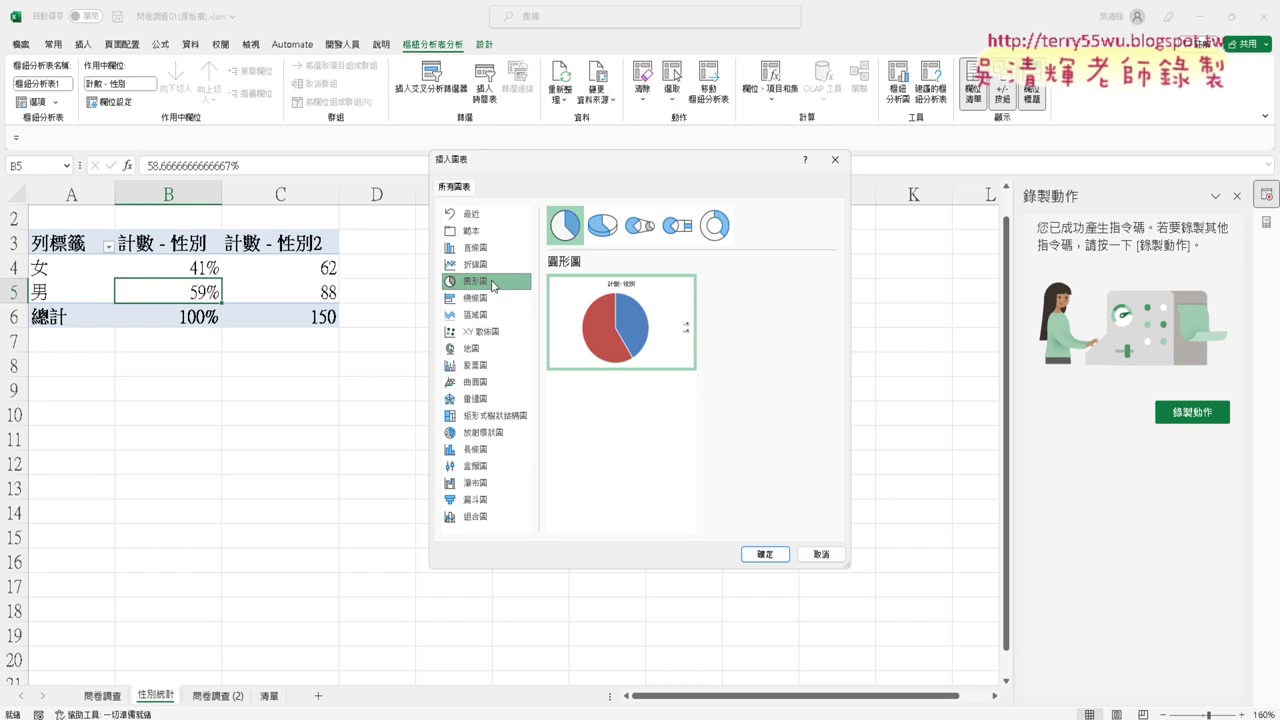
pyautogui.click(755, 555)
# Step: Move and resize the pie chart under the pivot table, spanning columns A–E and rows 8–21
pyautogui.moveTo(620, 410); pyautogui.dragTo(454, 490)
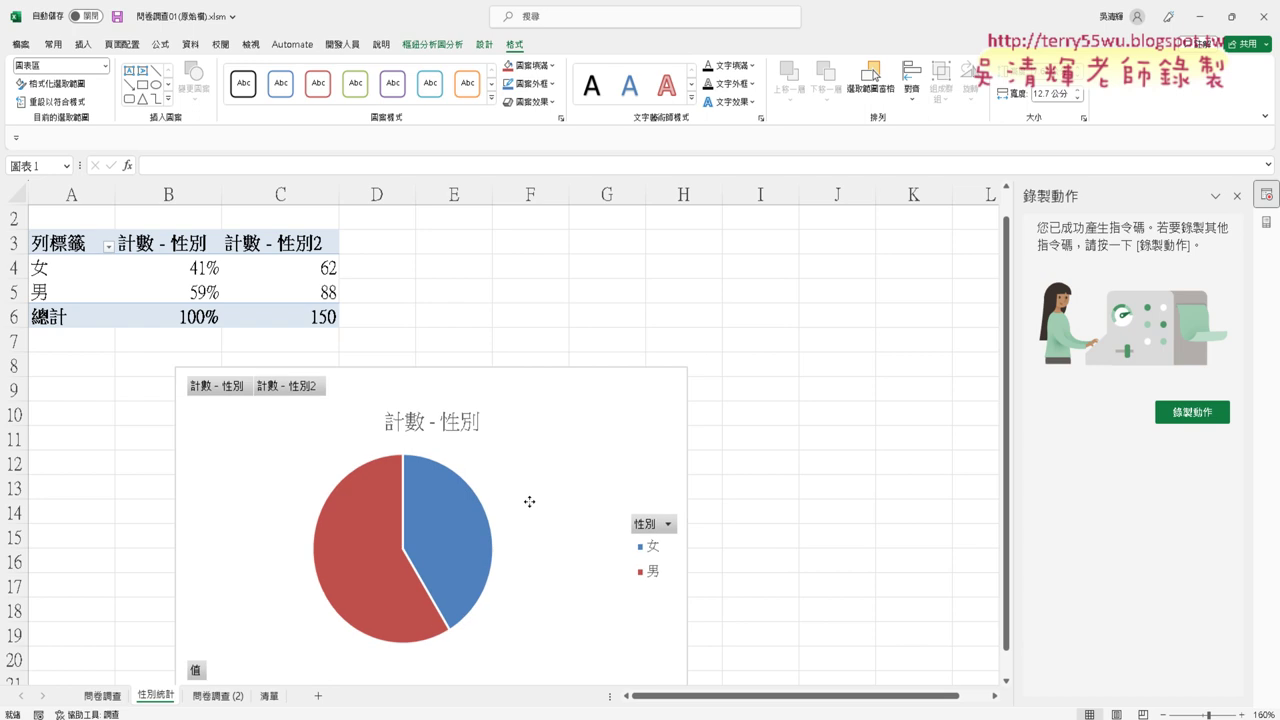
pyautogui.scroll(-1, 654, 488)
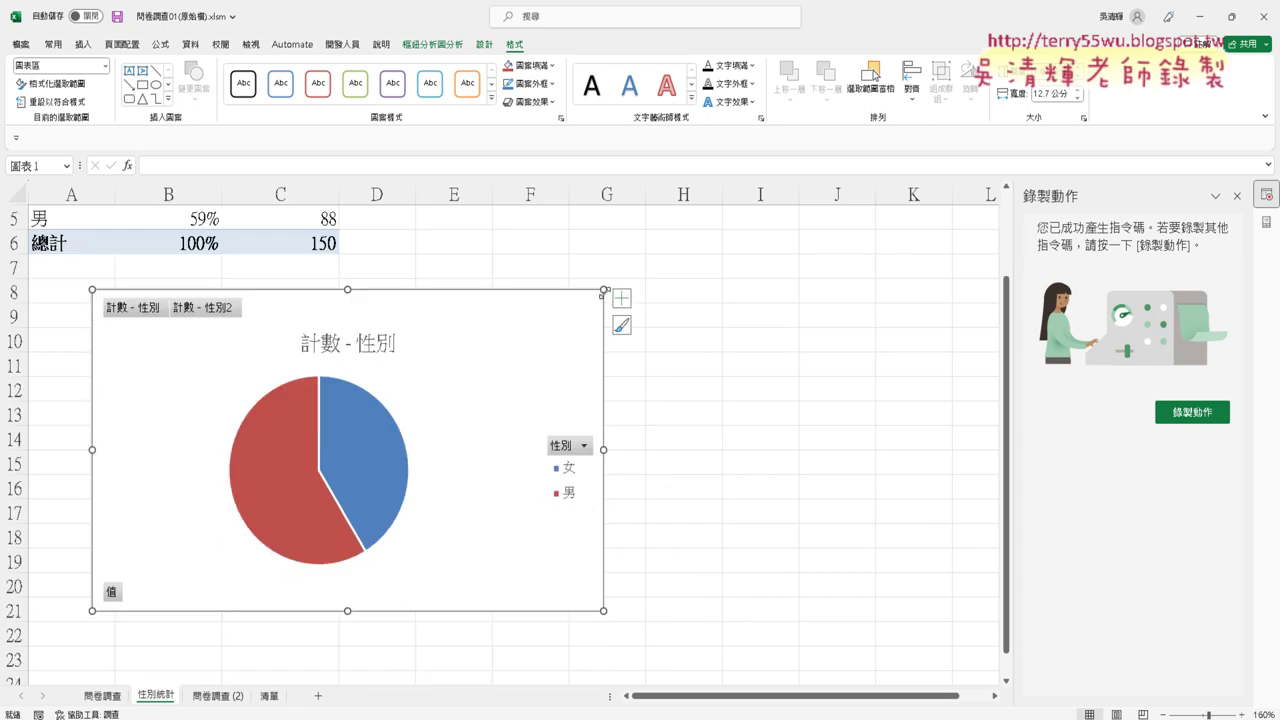
pyautogui.moveTo(603, 290); pyautogui.dragTo(557, 336)
pyautogui.moveTo(479, 389); pyautogui.dragTo(404, 346)
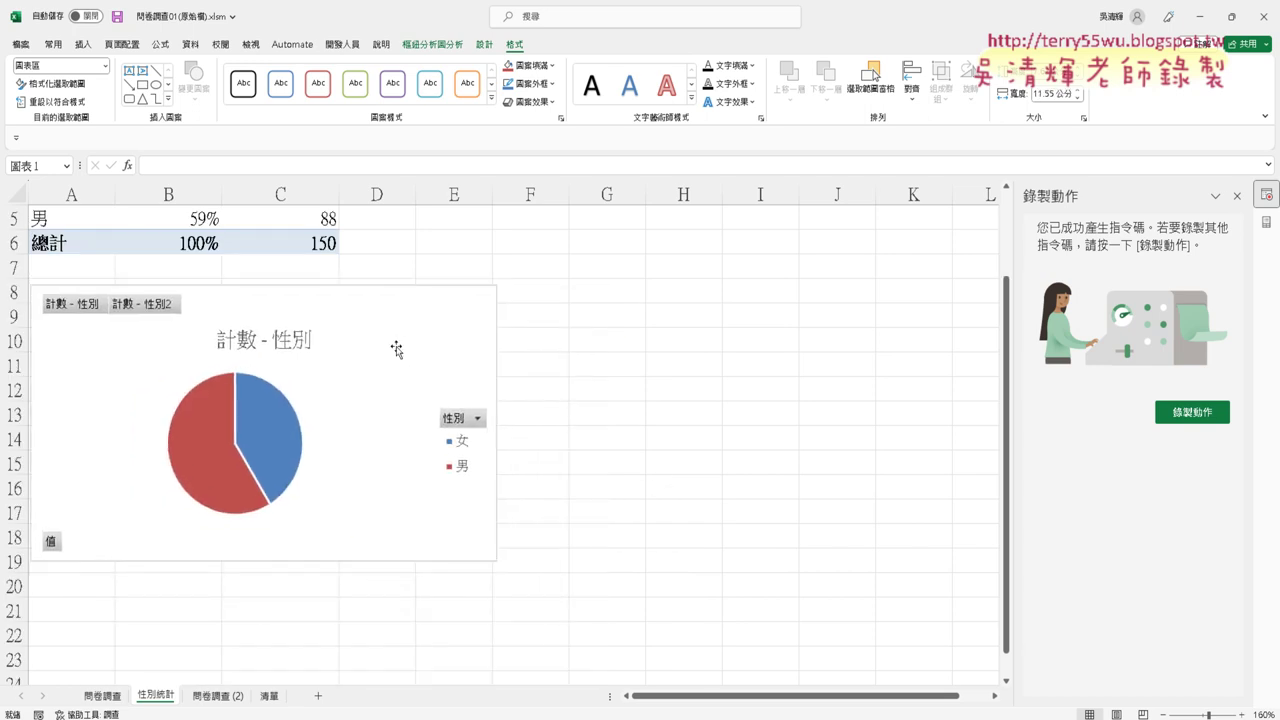
pyautogui.moveTo(404, 346); pyautogui.dragTo(400, 349)
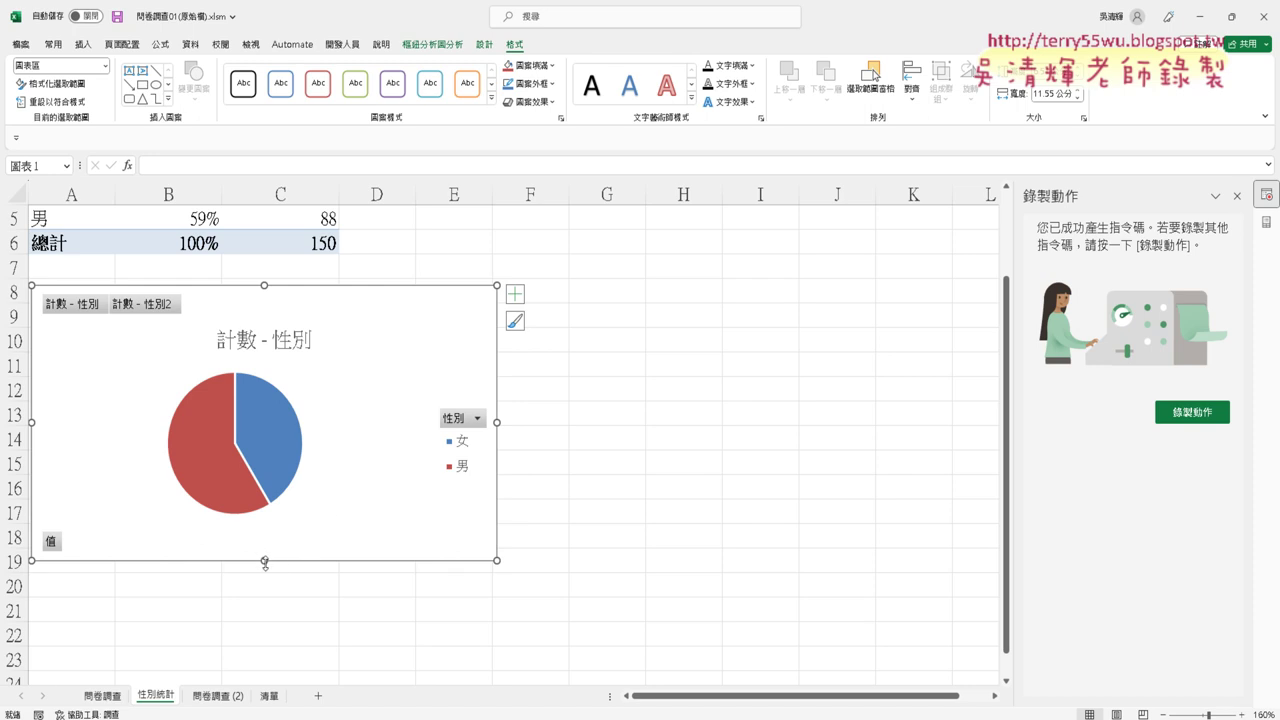
pyautogui.moveTo(264, 561); pyautogui.dragTo(264, 612)
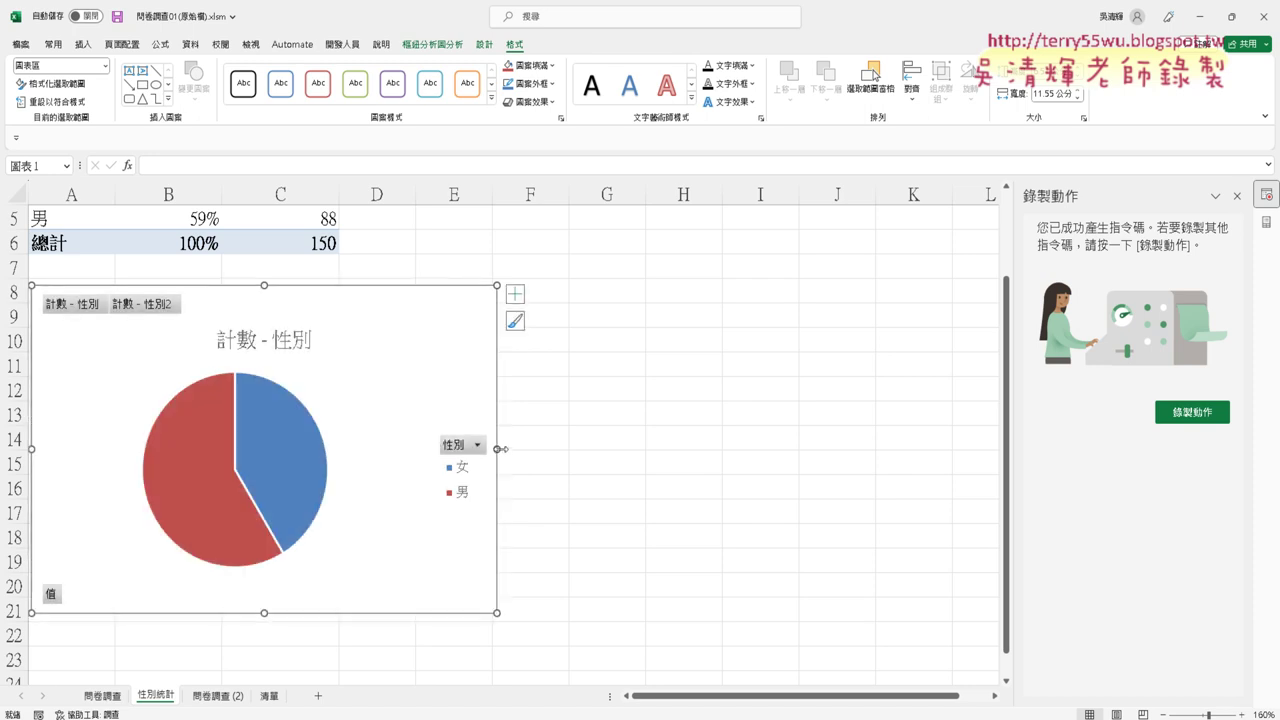
# Step: Remove '計數 -' from the chart title and append 比例圖 so it reads 性別比例圖
pyautogui.click(281, 348)
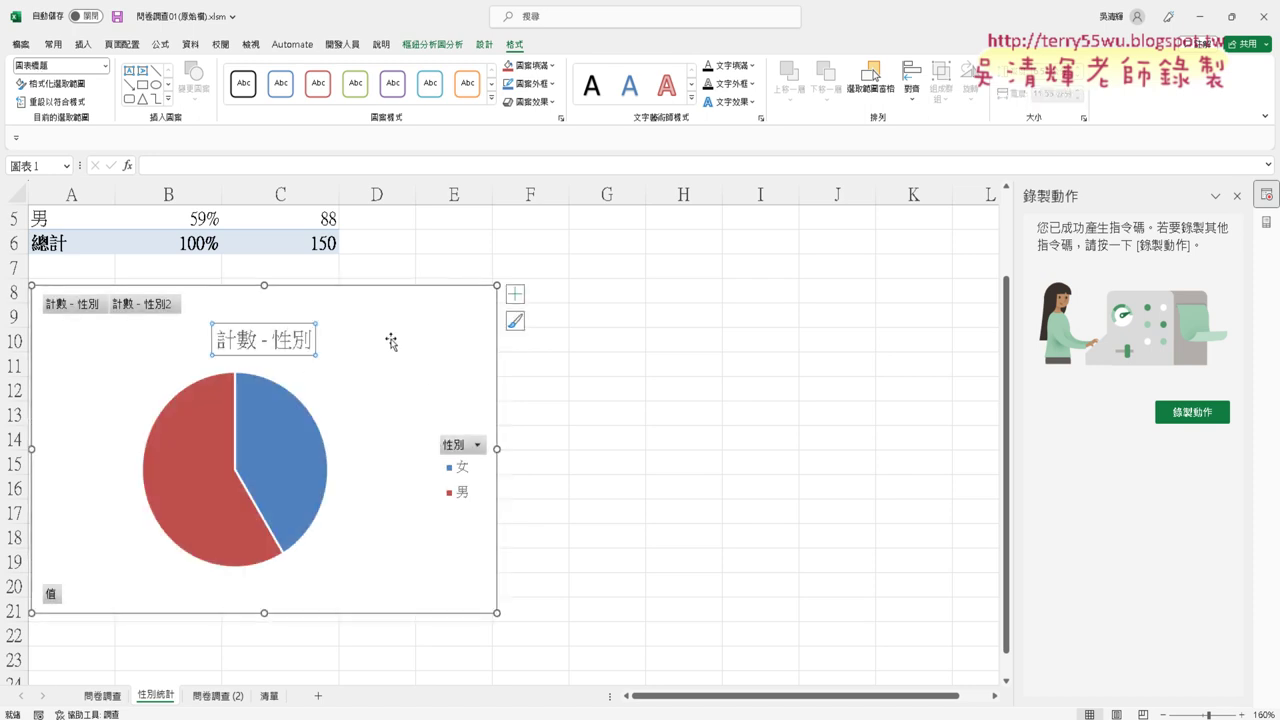
pyautogui.moveTo(272, 340); pyautogui.dragTo(204, 324)
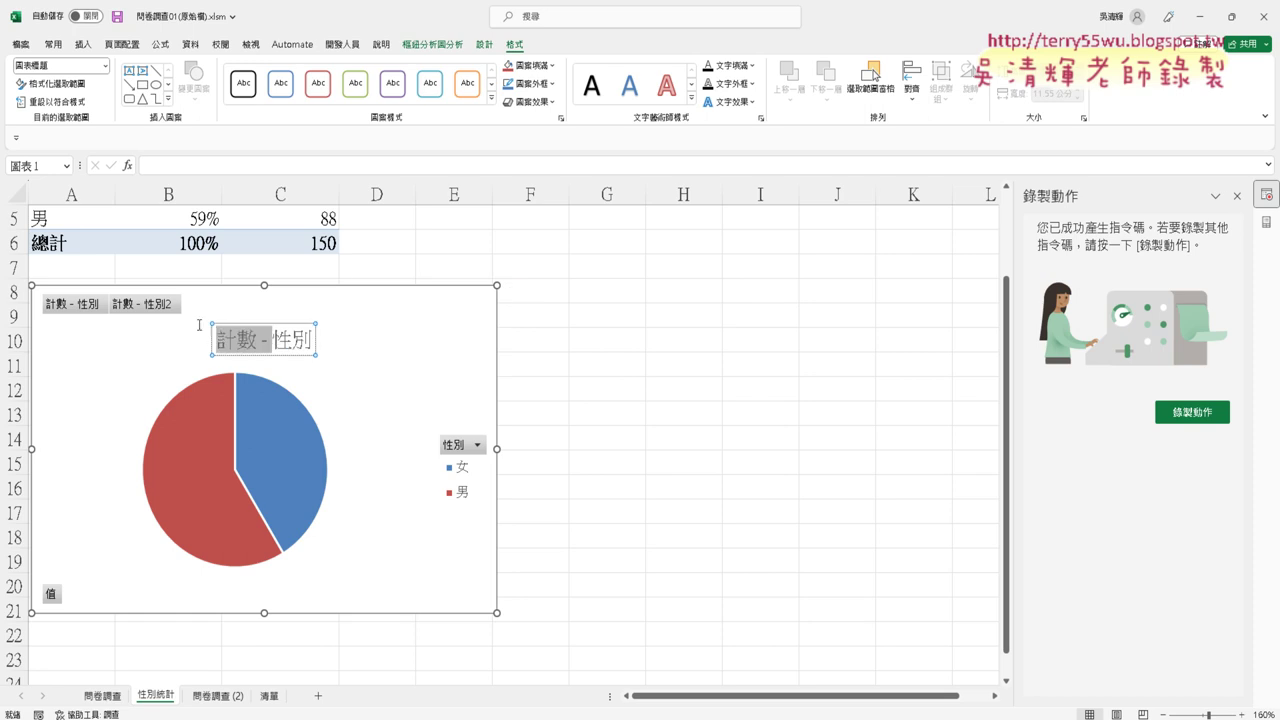
pyautogui.press('Delete')
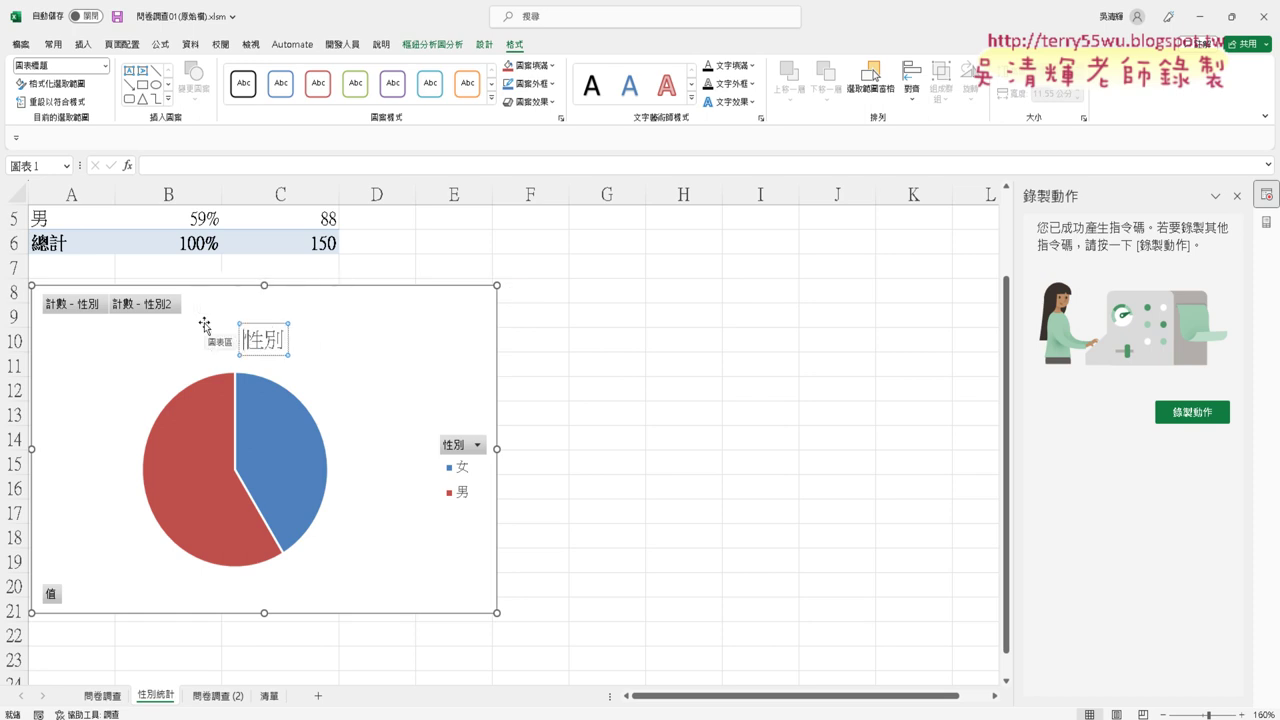
pyautogui.press('Right')
pyautogui.press('Right')
pyautogui.write('比')
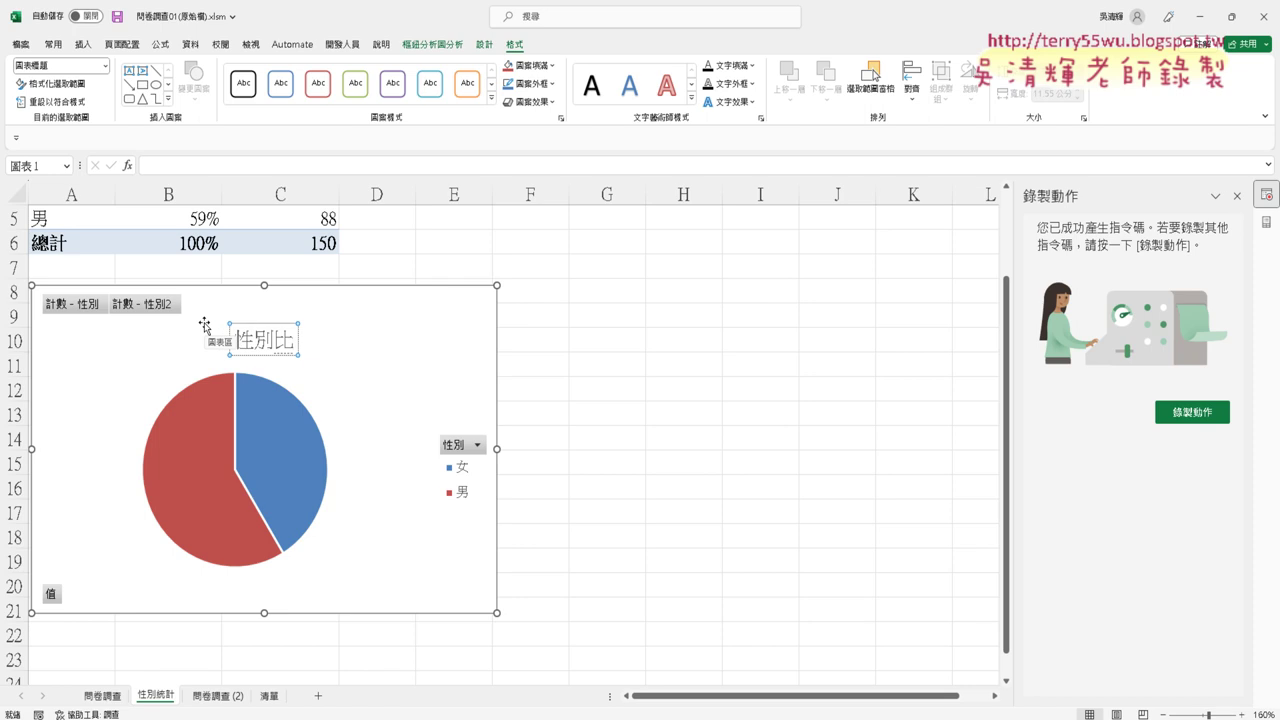
pyautogui.write('例圖')
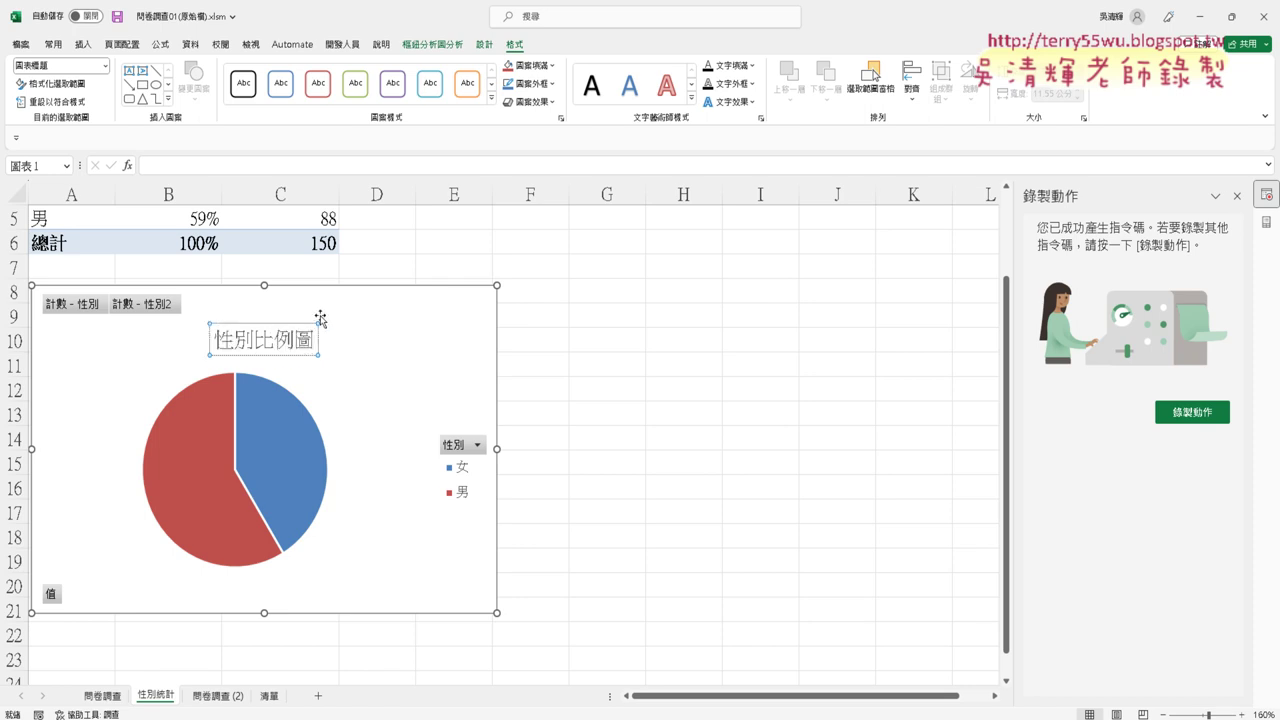
pyautogui.click(268, 325)
# Step: Format the 性別比例圖 title in red, bold, 16 pt
pyautogui.click(60, 44)
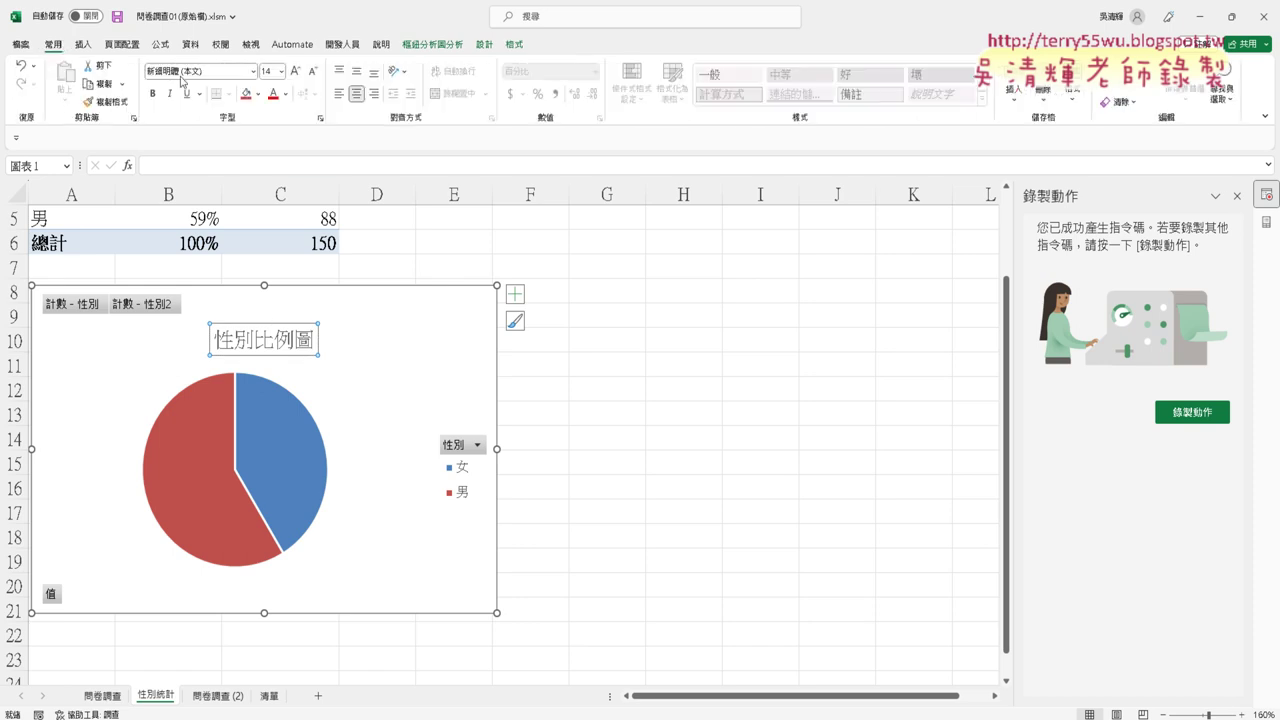
pyautogui.click(272, 94)
pyautogui.click(157, 92)
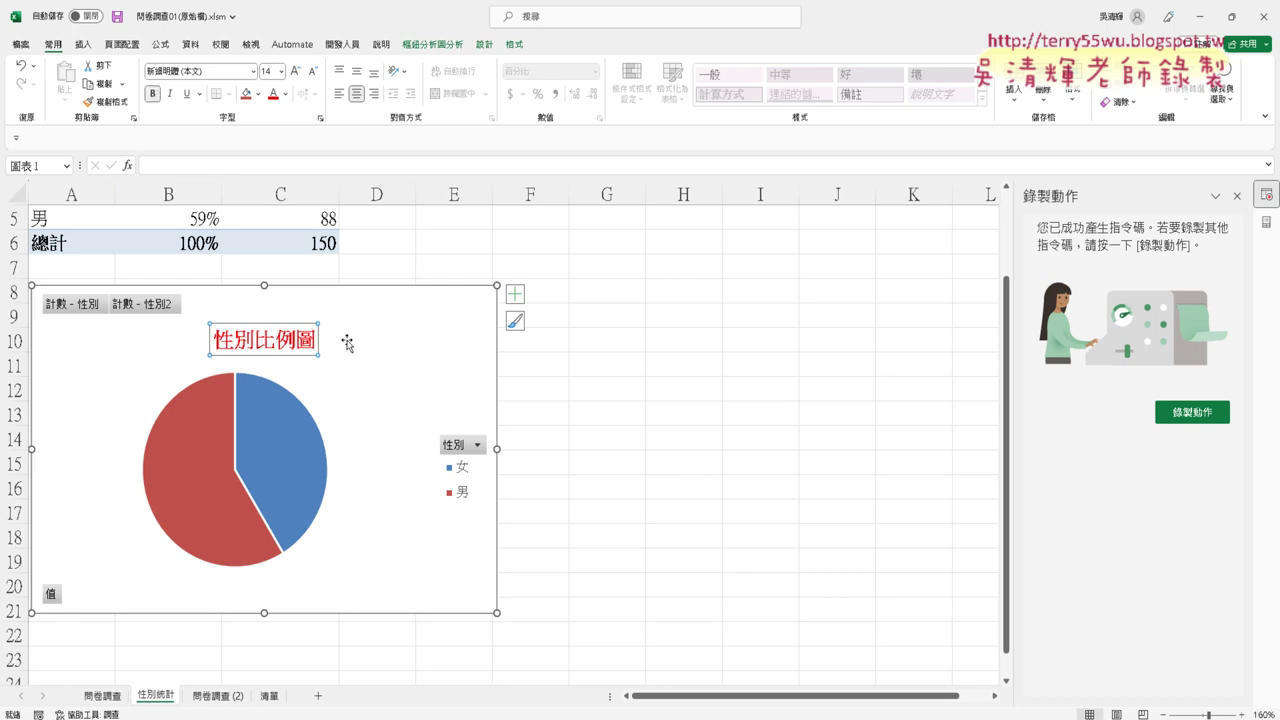
pyautogui.click(281, 71)
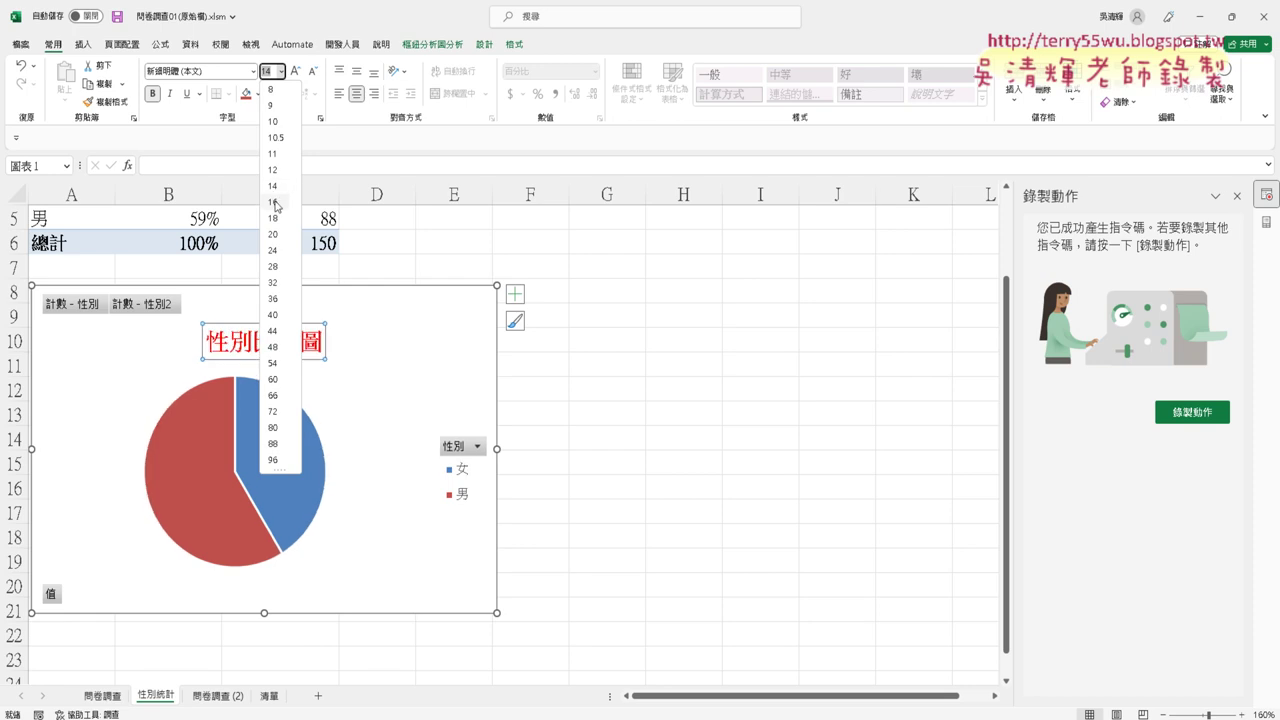
pyautogui.click(274, 202)
pyautogui.click(400, 382)
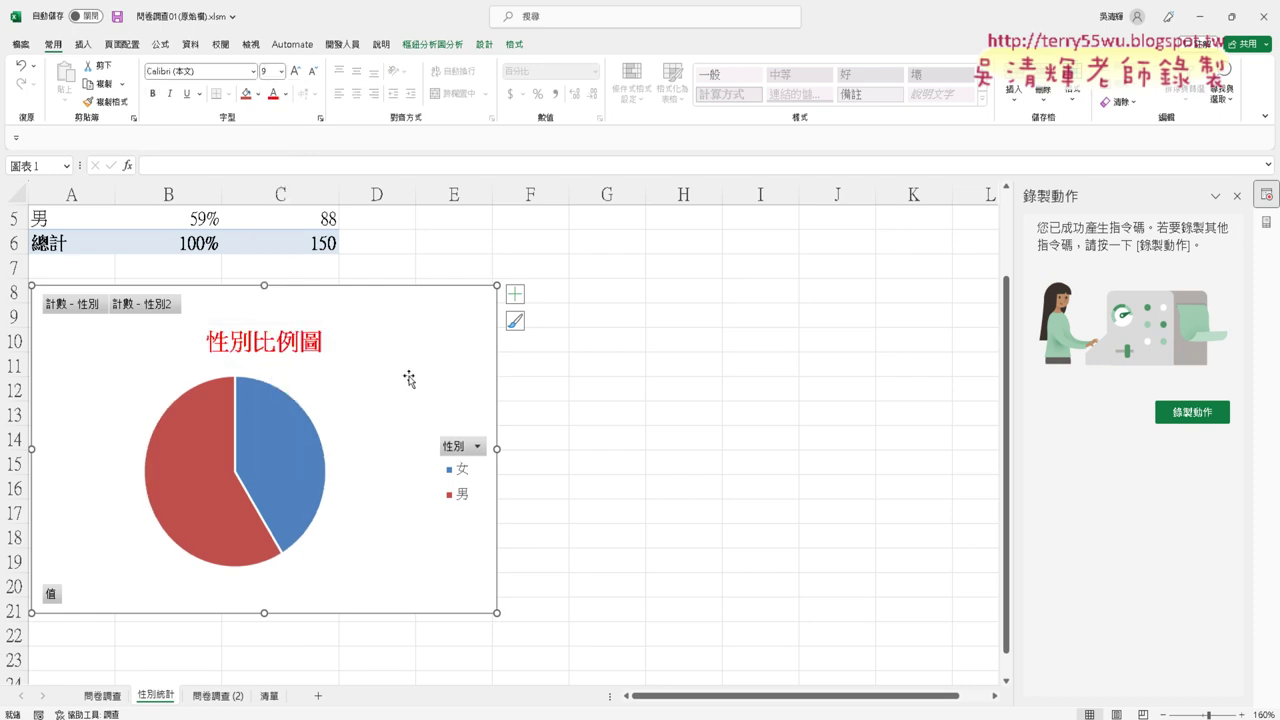
pyautogui.click(469, 486)
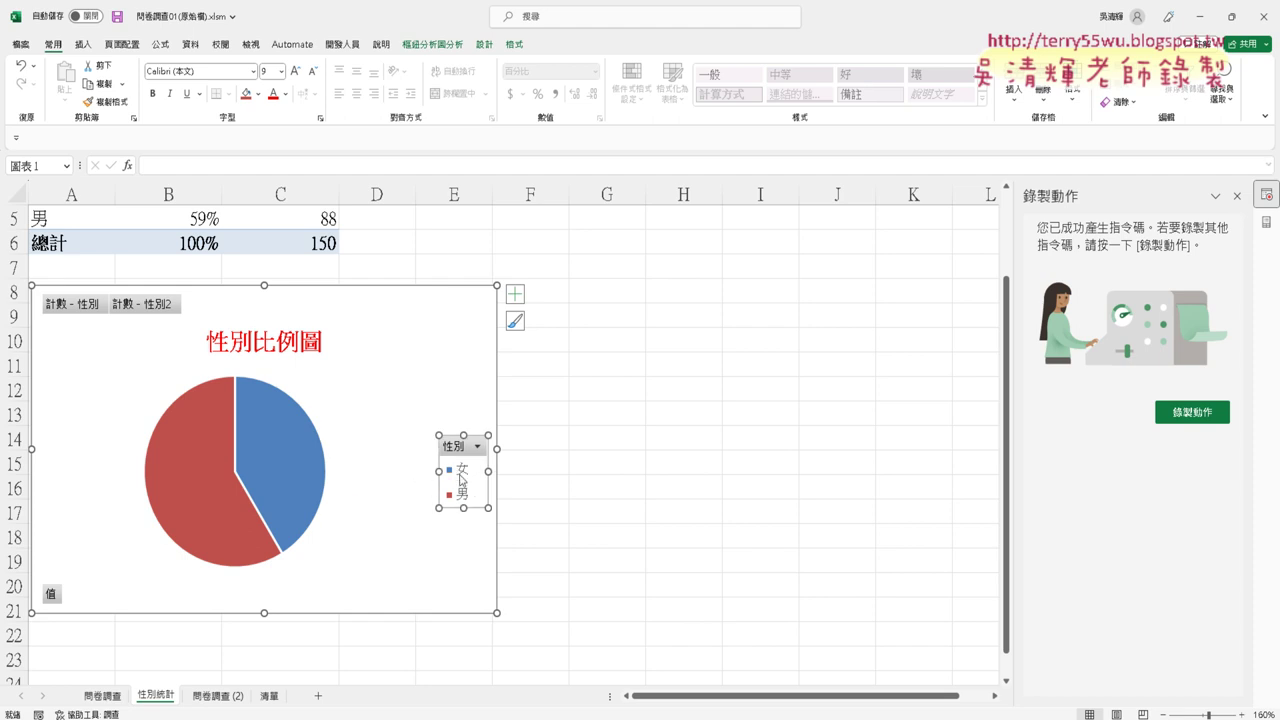
# Step: Delete the 女/男 legend from the gender pie chart
pyautogui.moveTo(198, 468)
pyautogui.moveTo(264, 456)
pyautogui.press('Delete')
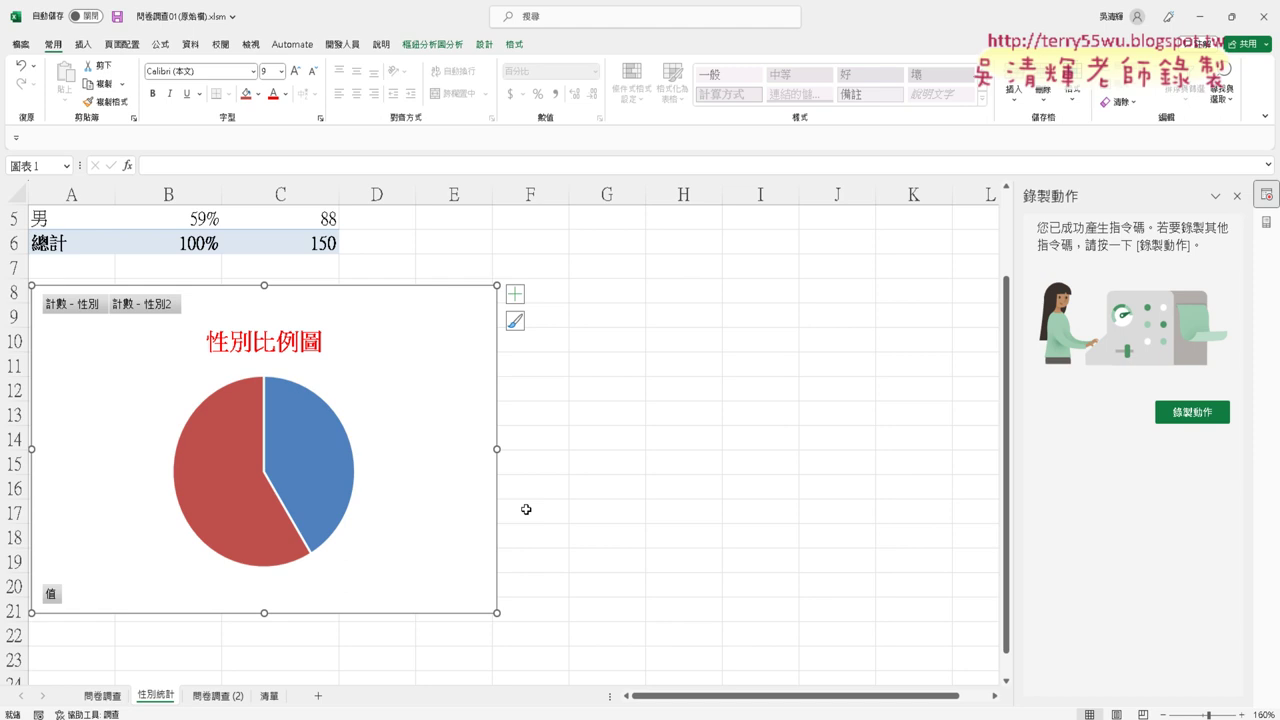
pyautogui.moveTo(286, 438)
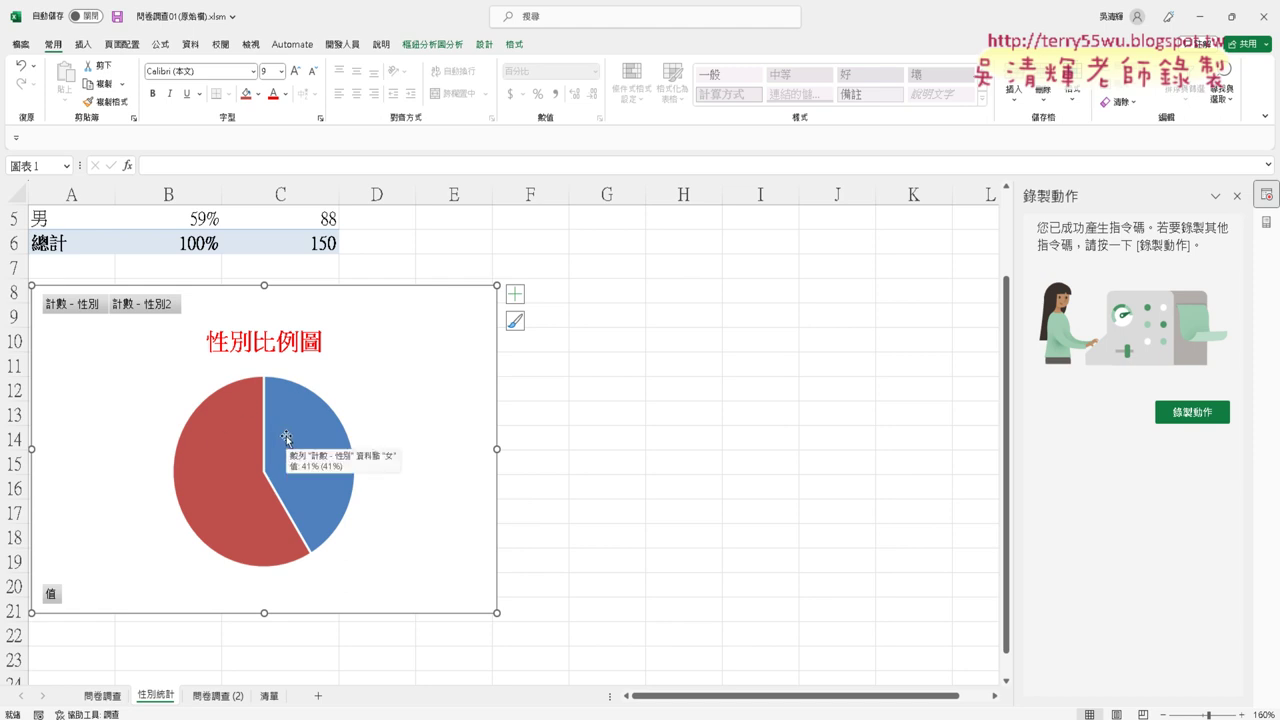
# Step: Try adding data callouts to the pie slices, then undo them
pyautogui.rightClick(287, 440)
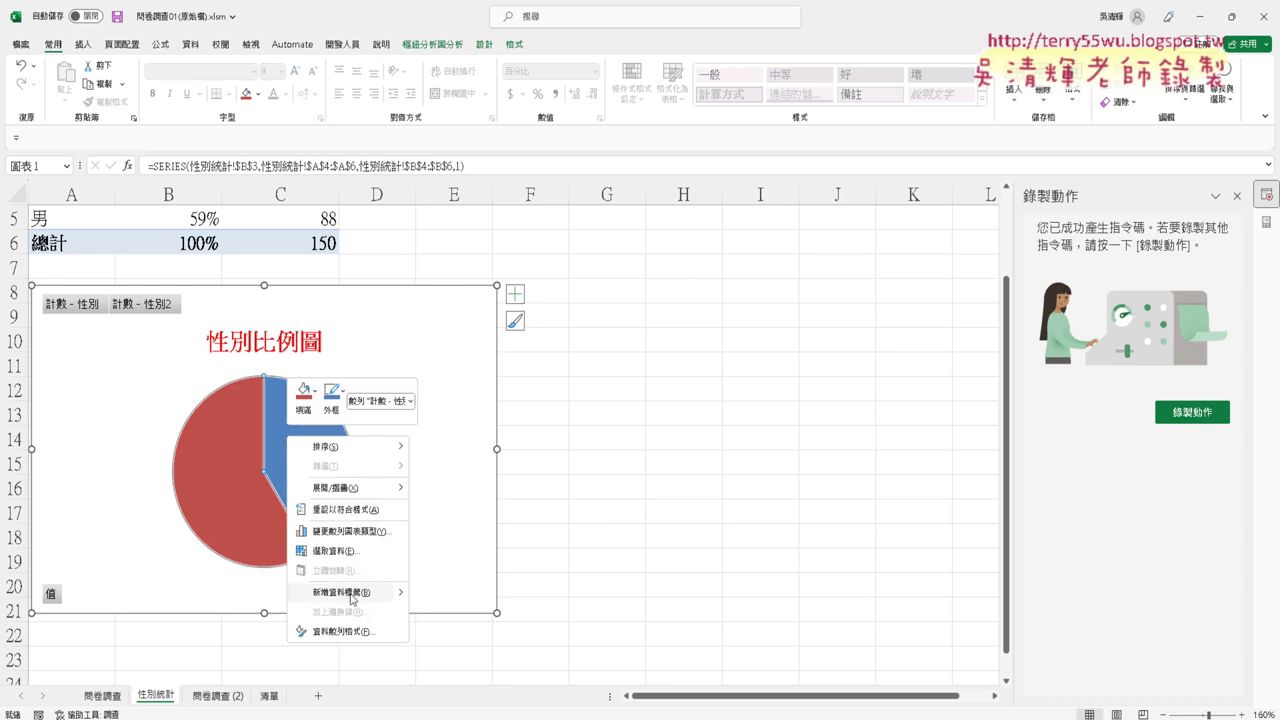
pyautogui.moveTo(403, 600)
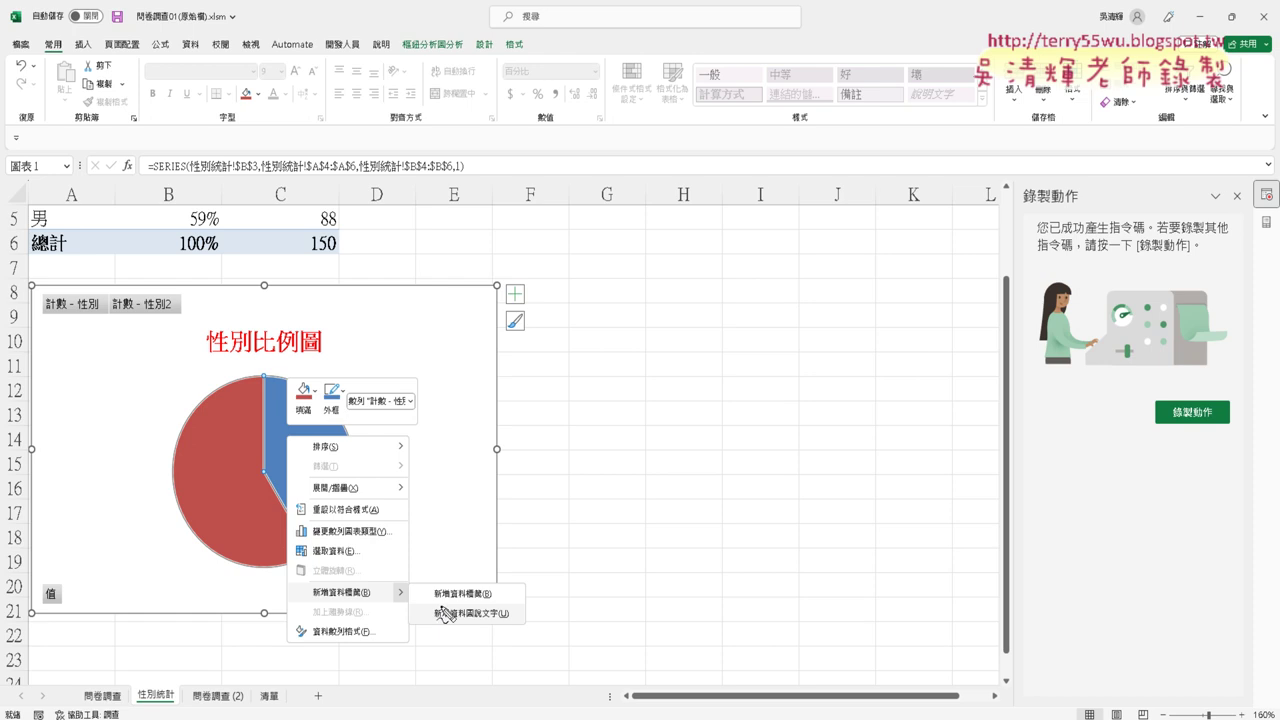
pyautogui.moveTo(300, 604); pyautogui.dragTo(306, 607)
pyautogui.moveTo(490, 618); pyautogui.dragTo(506, 614)
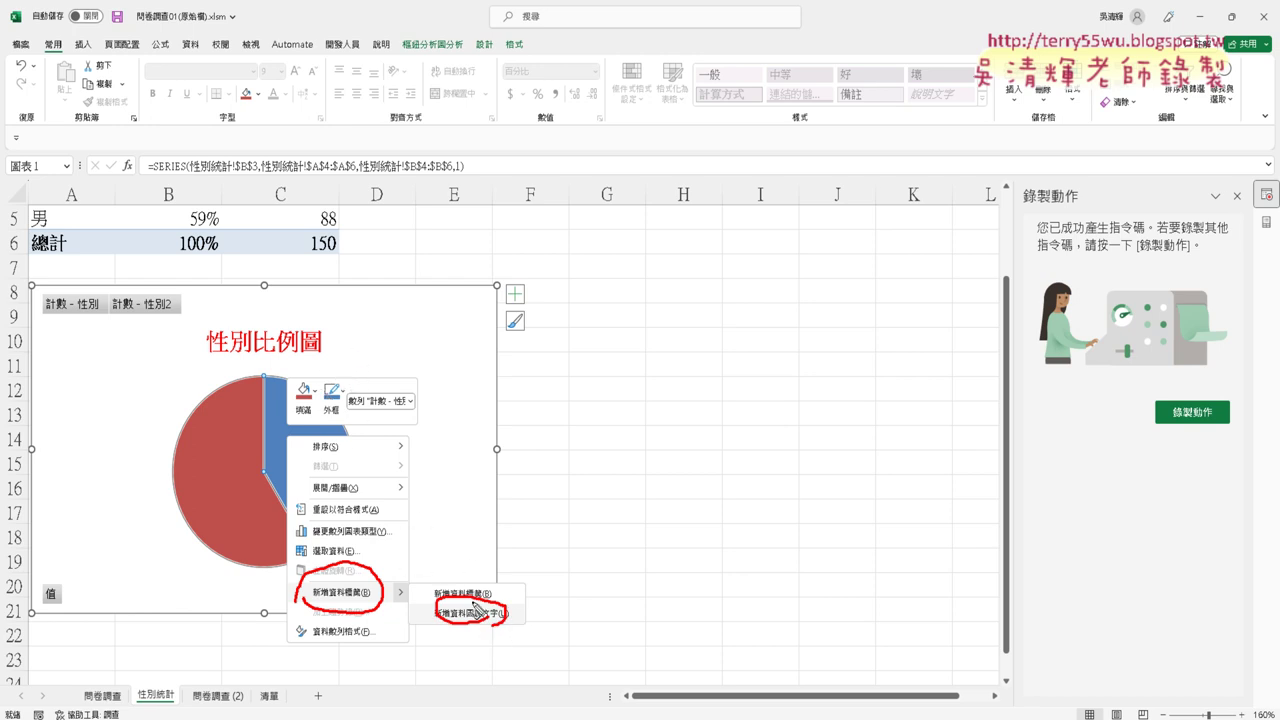
pyautogui.press('Escape')
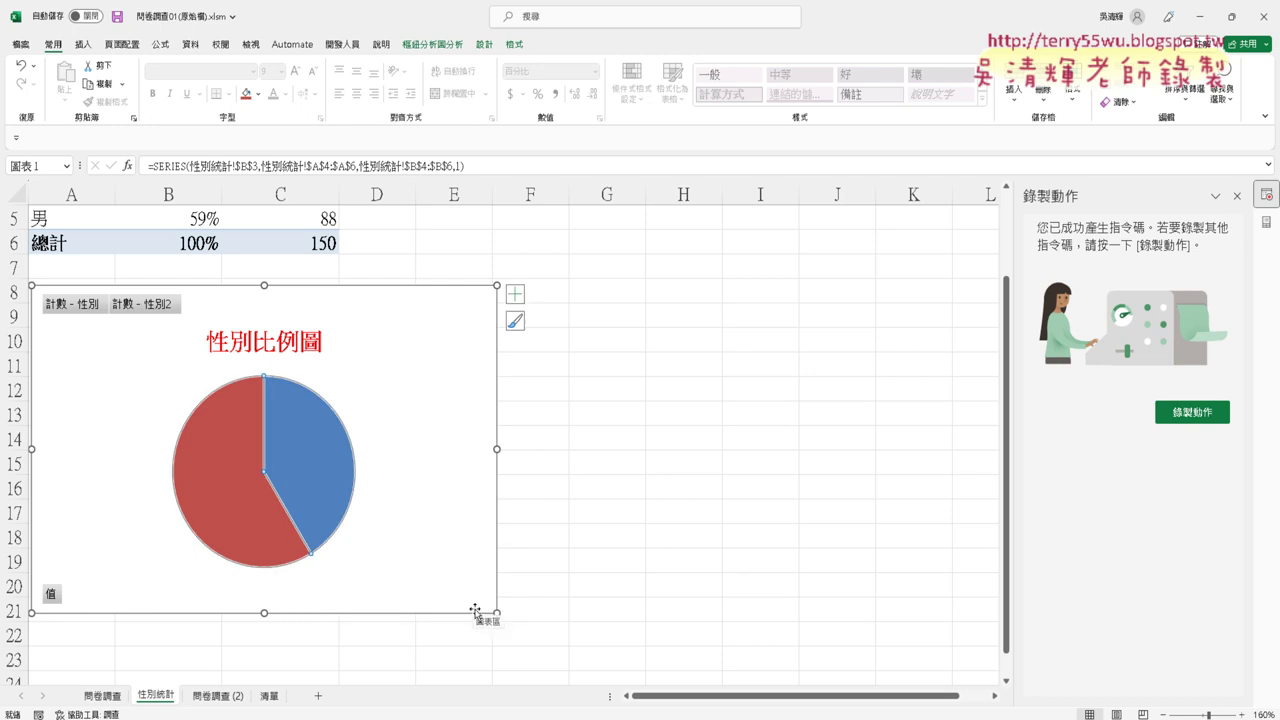
pyautogui.rightClick(293, 442)
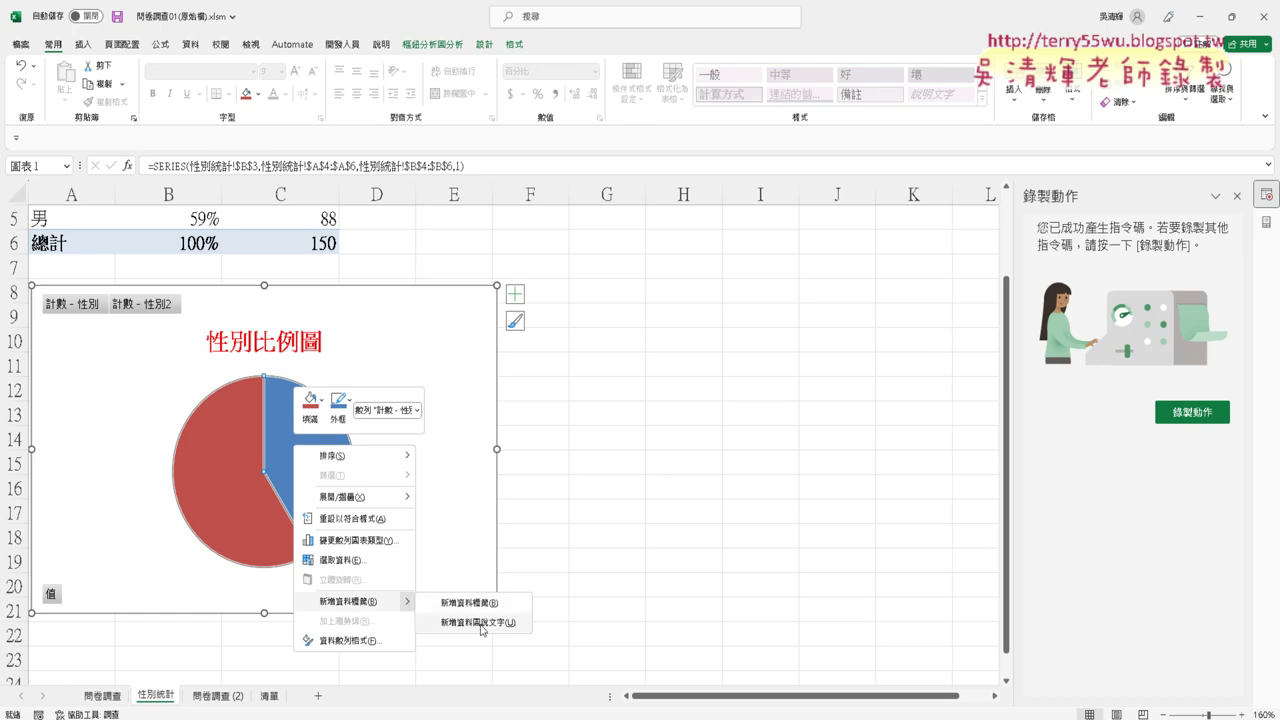
pyautogui.click(481, 628)
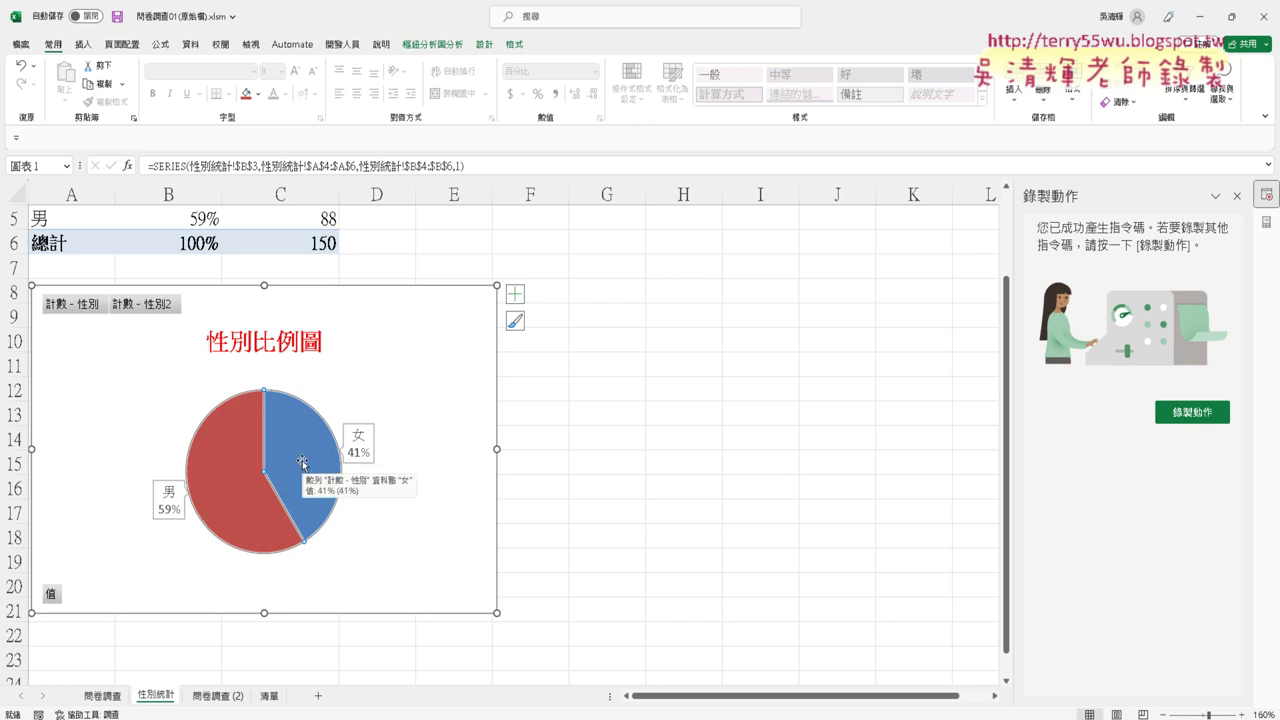
pyautogui.hotkey('ctrl', 'z')
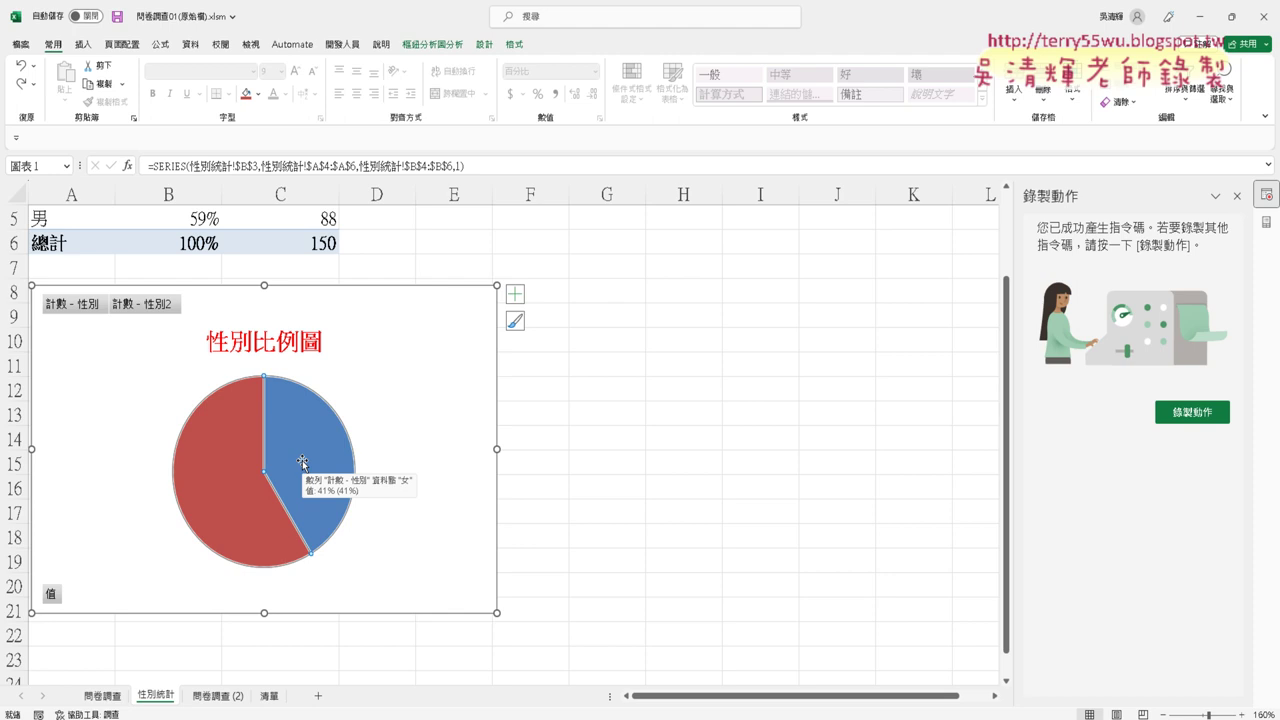
# Step: Add plain data labels to the pie slices, showing 41% and 59%
pyautogui.rightClick(296, 440)
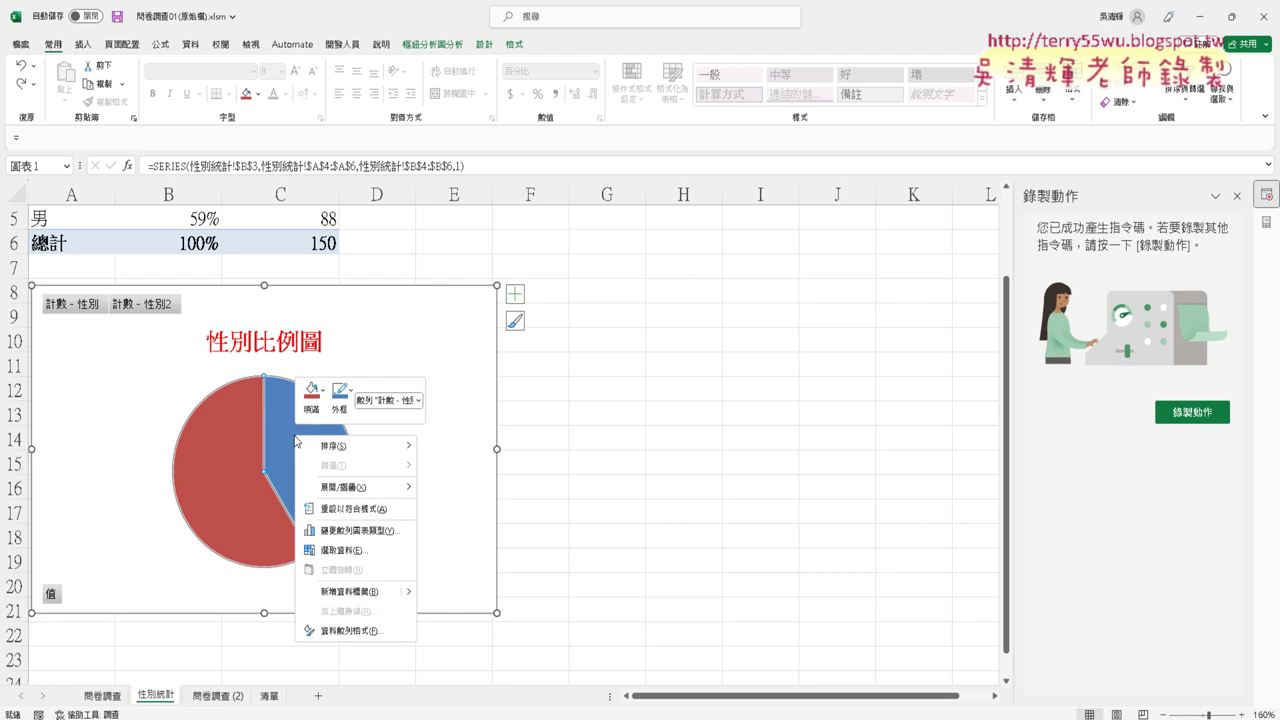
pyautogui.moveTo(405, 592)
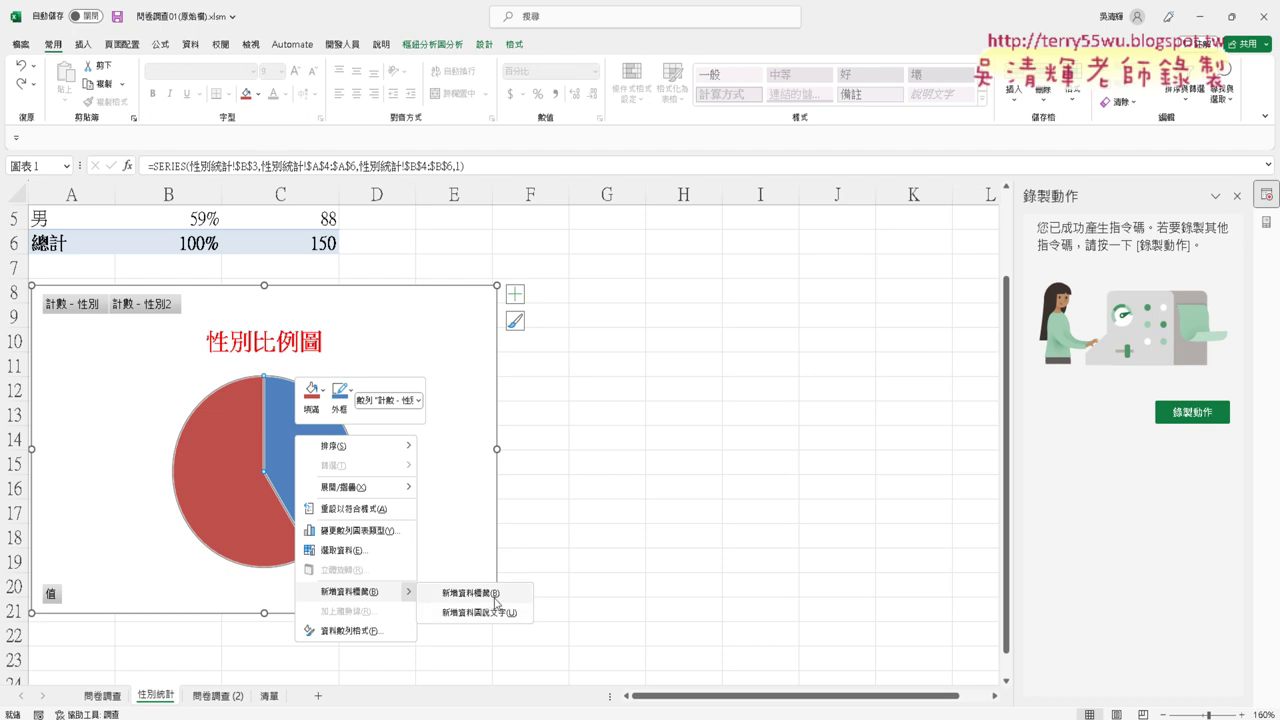
pyautogui.click(495, 600)
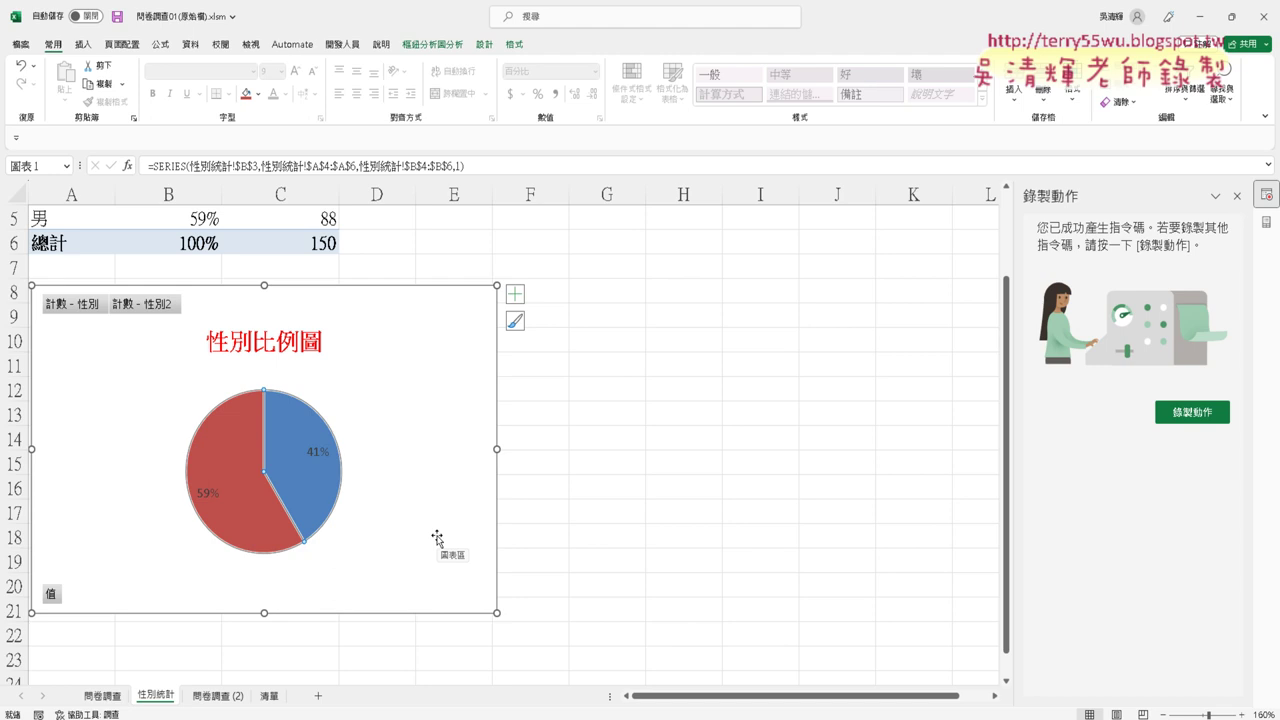
pyautogui.hotkey('ctrl', 'z')
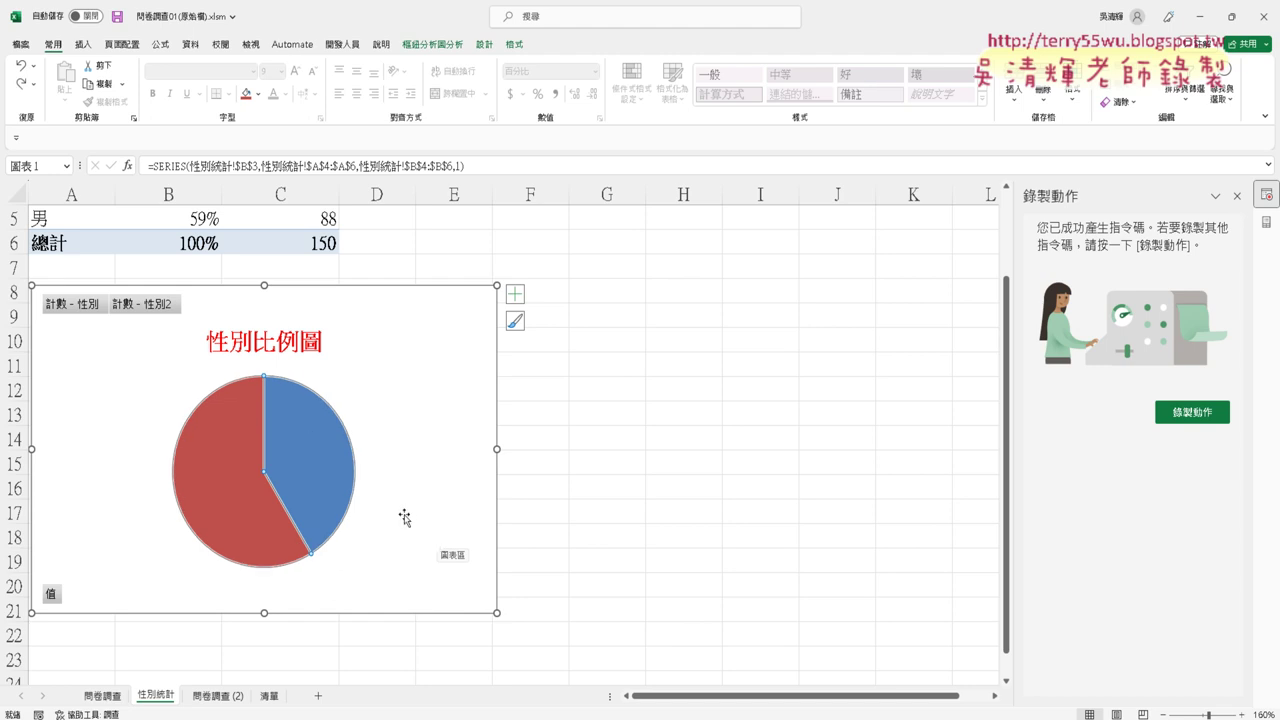
pyautogui.rightClick(316, 441)
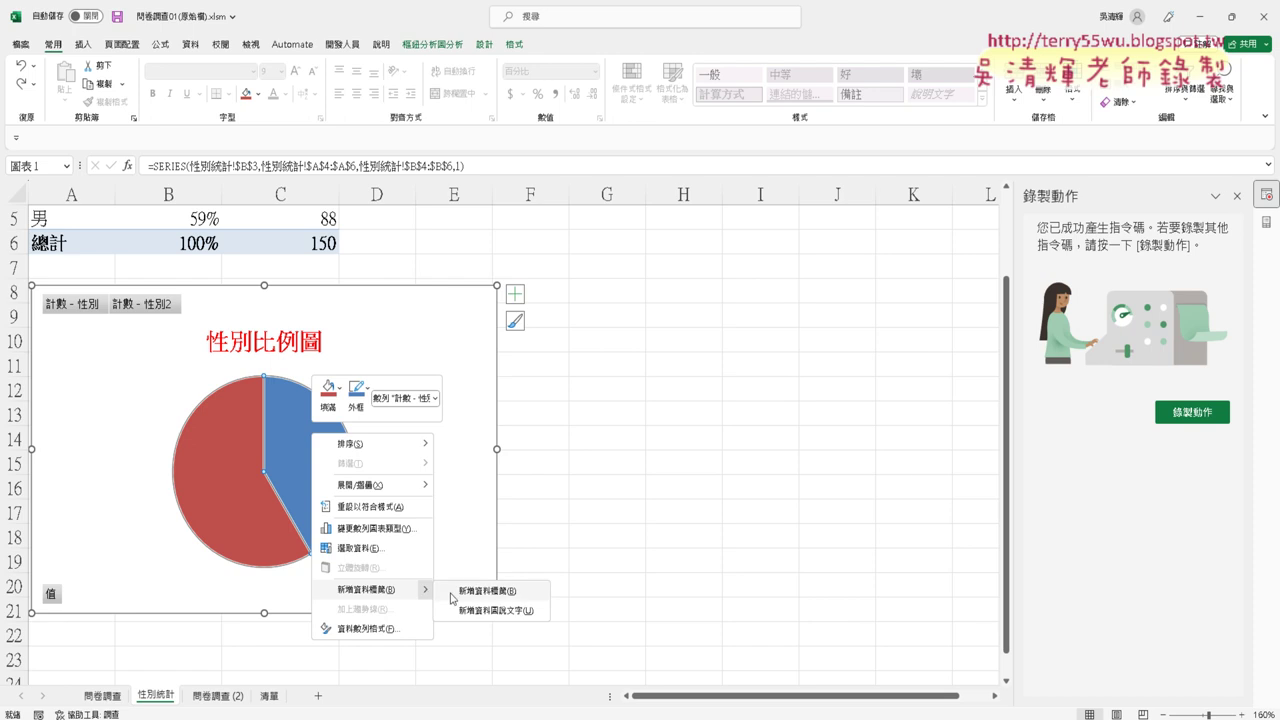
pyautogui.click(490, 592)
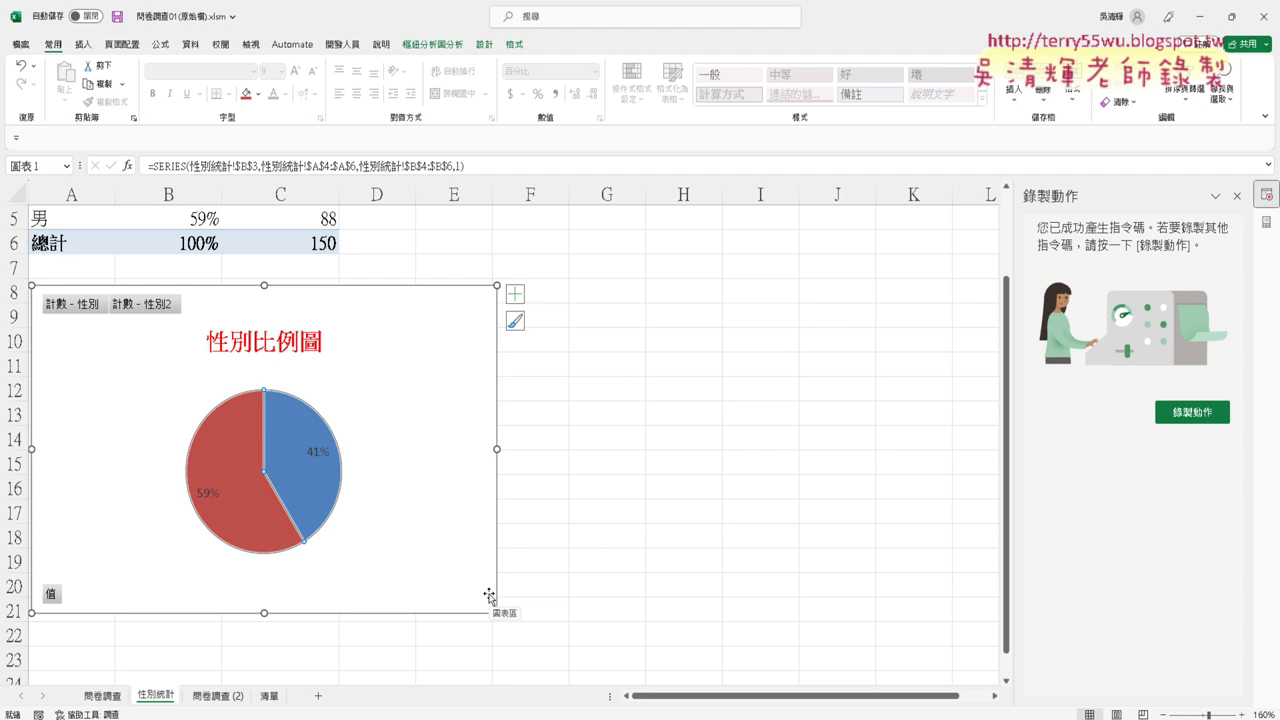
# Step: Show category name and percentage in the labels, without value or leader lines, at Outside End
pyautogui.click(316, 452)
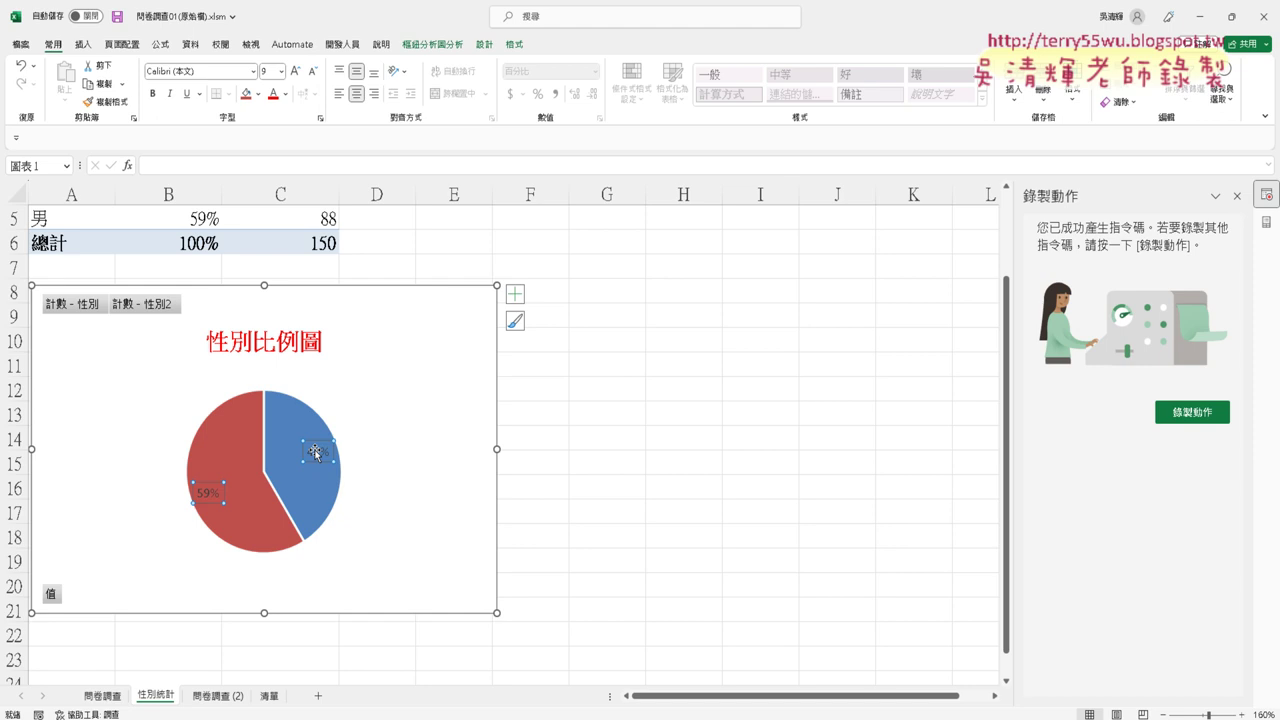
pyautogui.rightClick(316, 452)
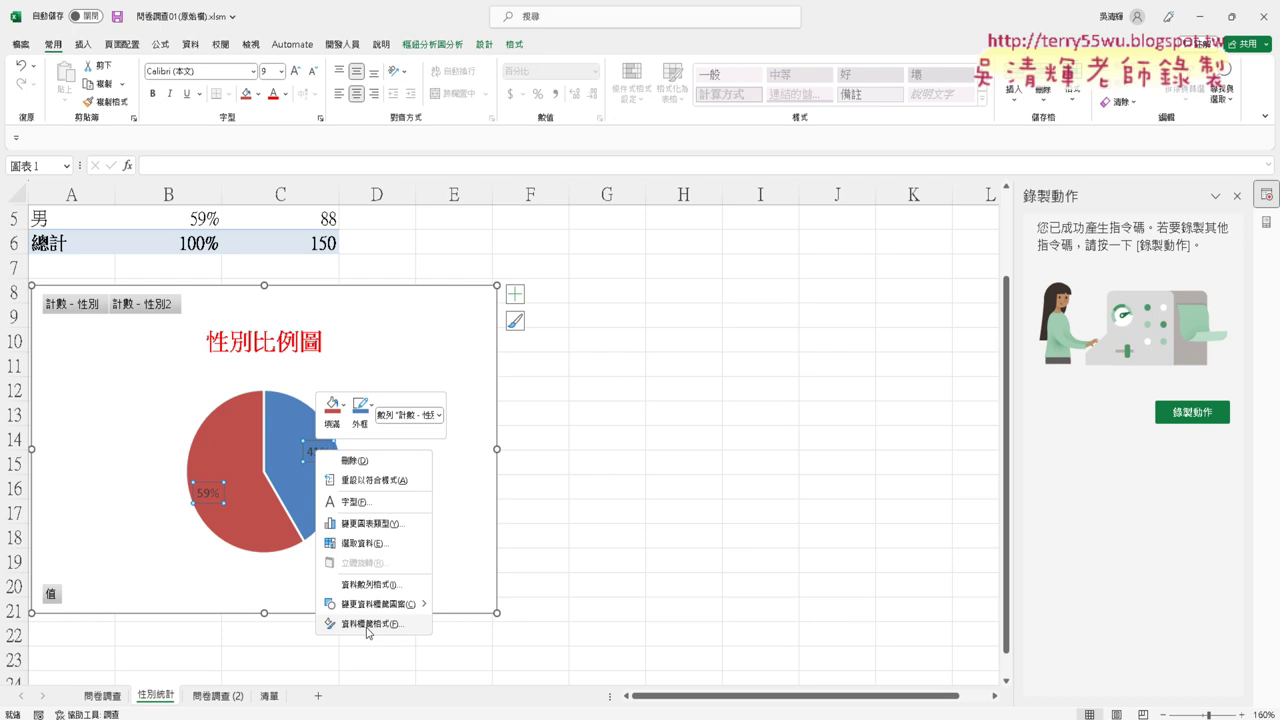
pyautogui.click(368, 624)
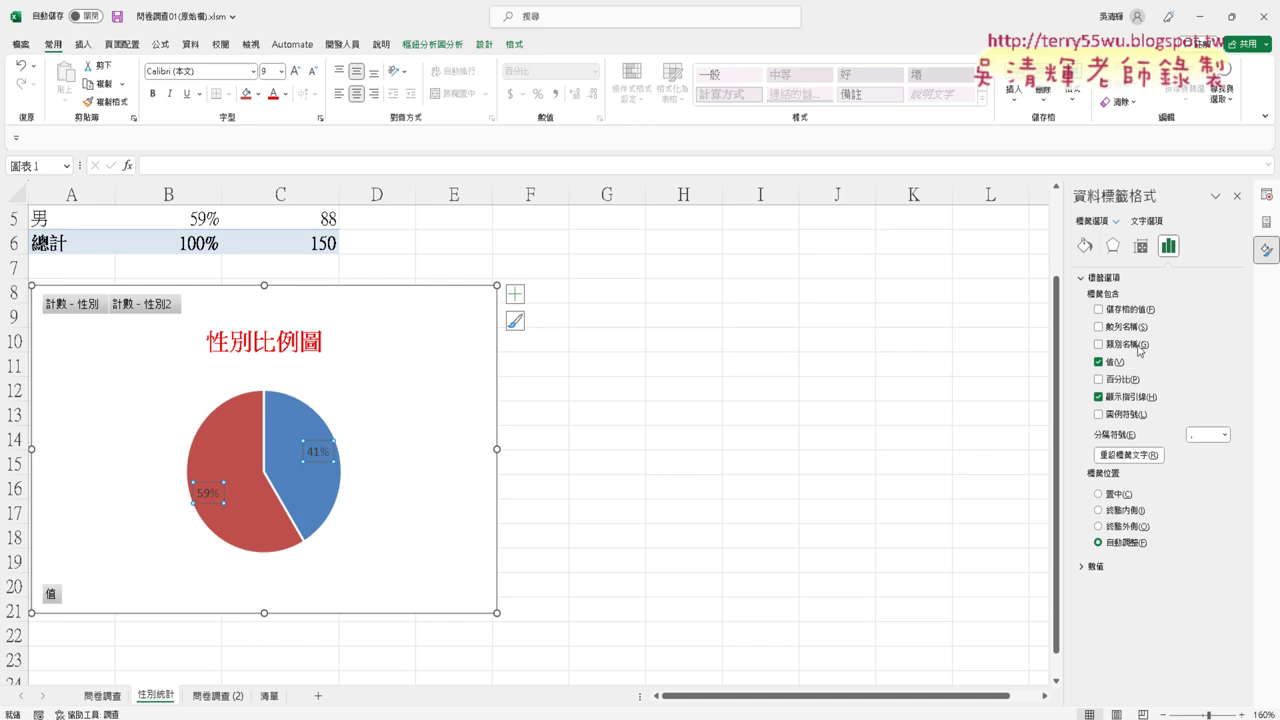
pyautogui.click(1099, 345)
pyautogui.click(1098, 379)
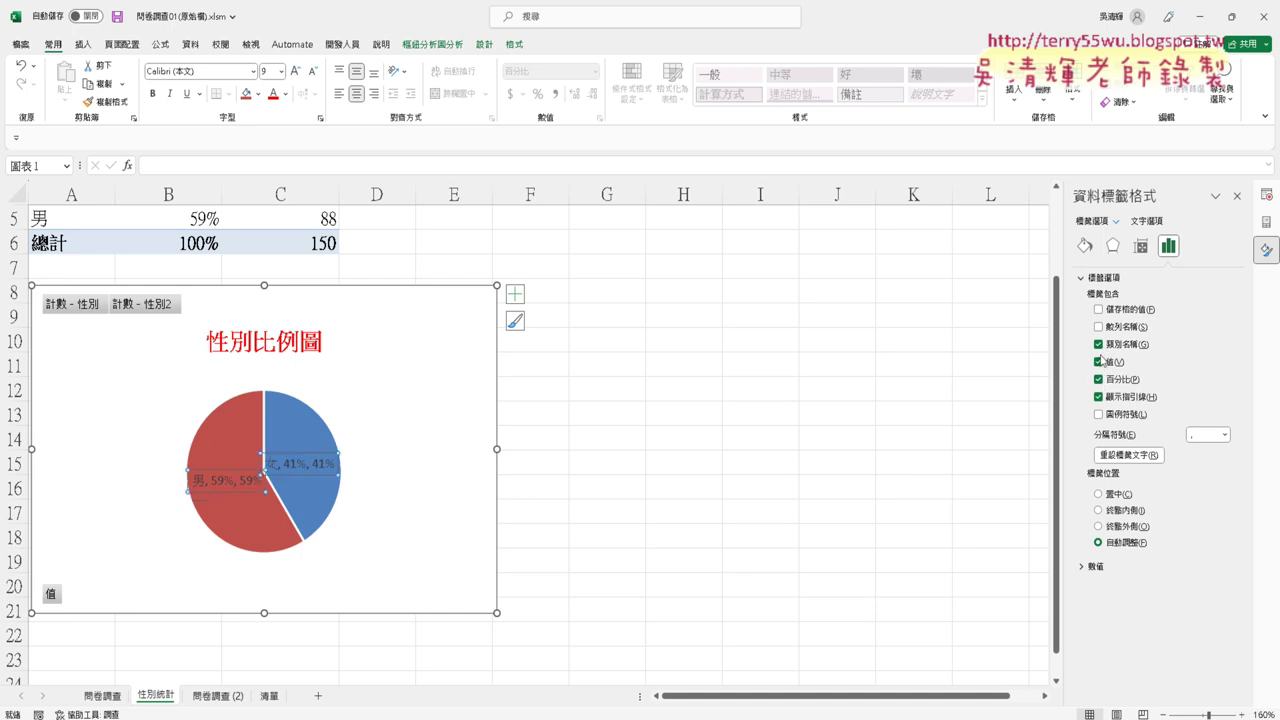
pyautogui.click(1099, 362)
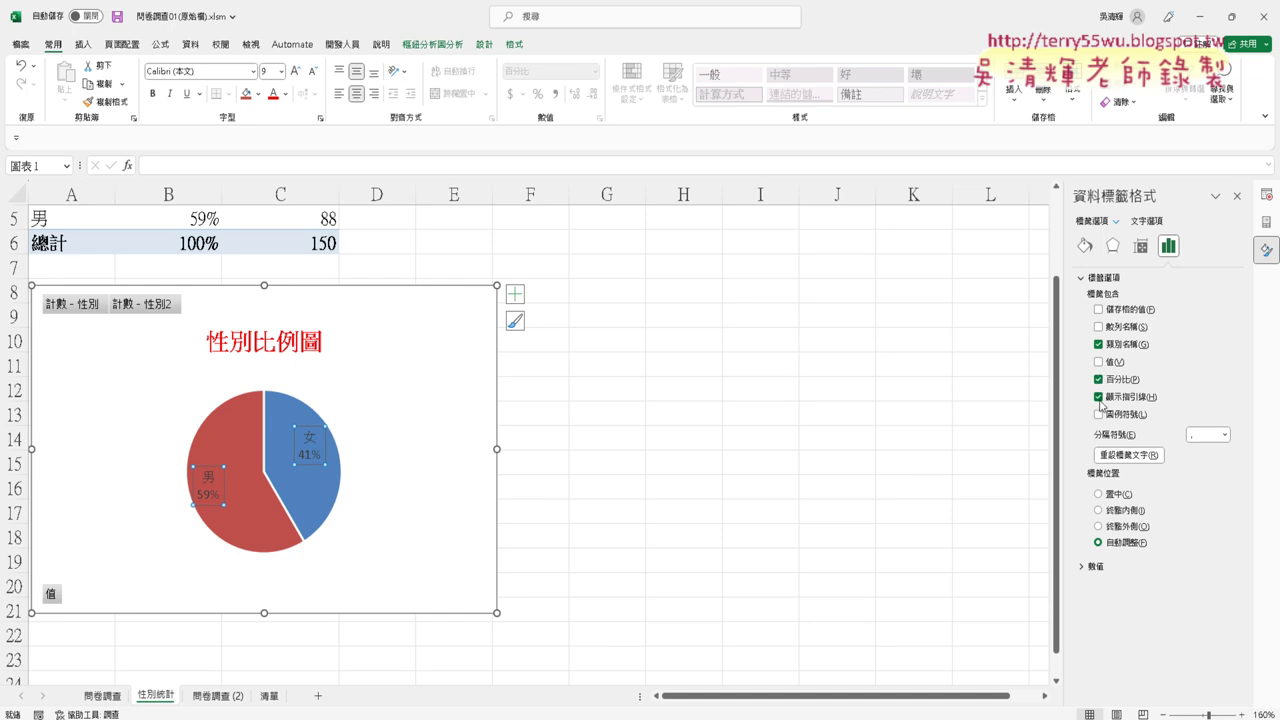
pyautogui.click(1099, 403)
pyautogui.click(1099, 403)
pyautogui.click(1099, 403)
pyautogui.click(1098, 527)
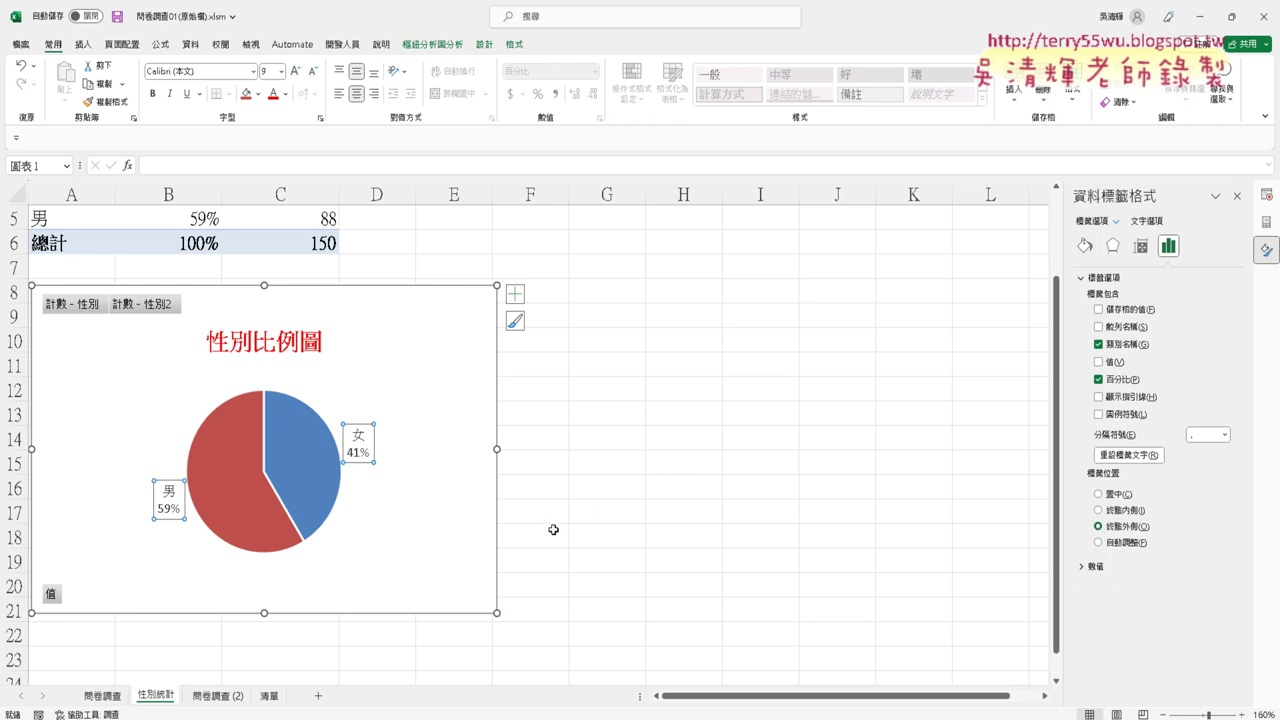
pyautogui.click(585, 512)
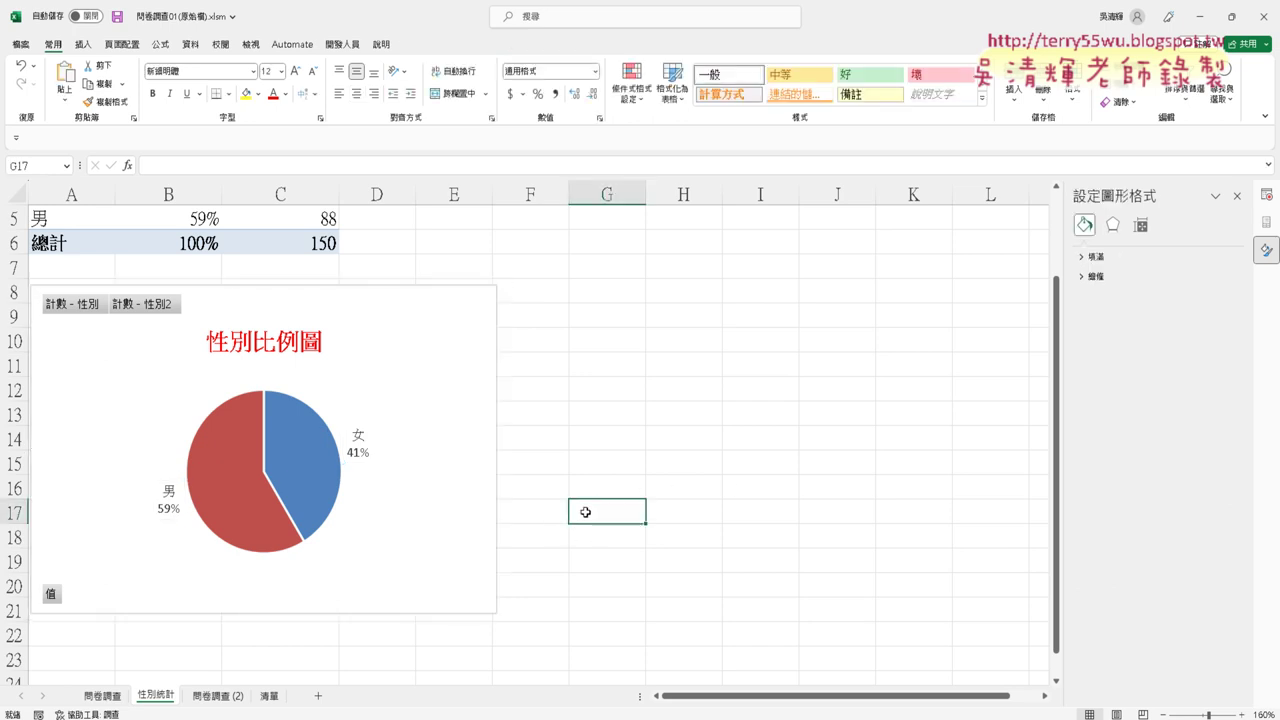
# Step: Scroll back to the gender pivot table, select cell B5 and show the 樞紐分析表分析 tools
pyautogui.rightClick(270, 441)
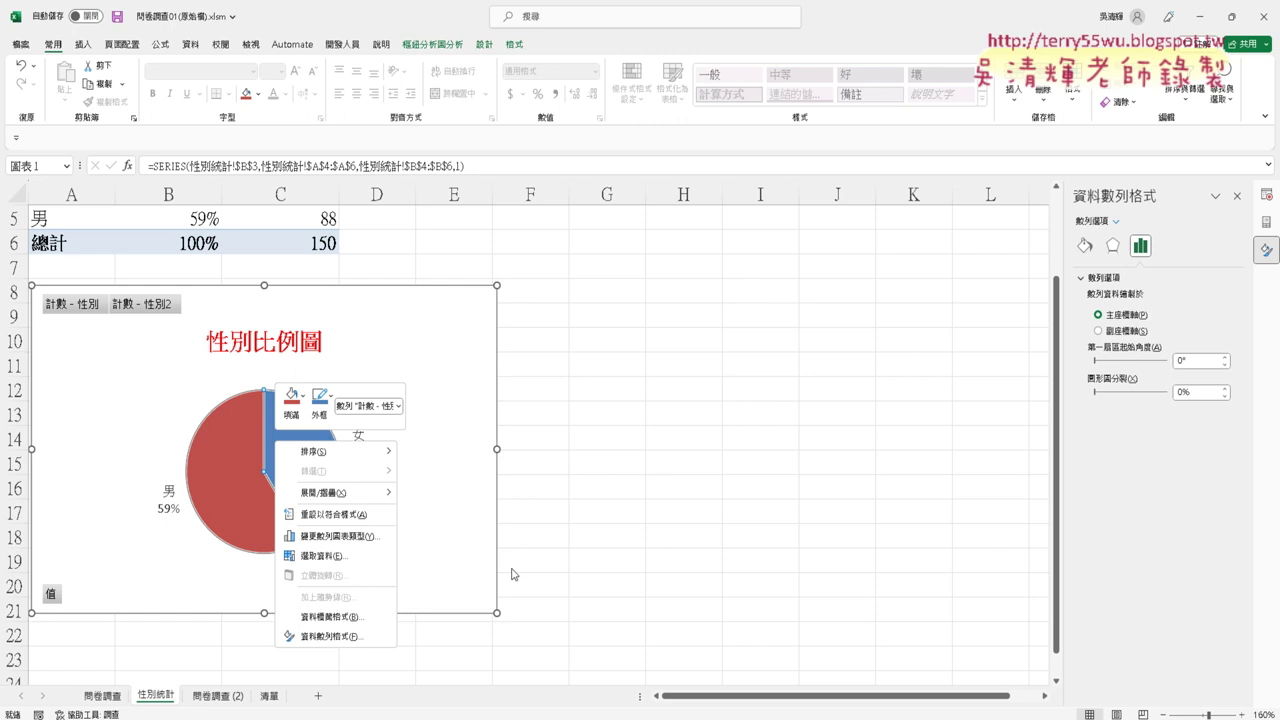
pyautogui.click(610, 516)
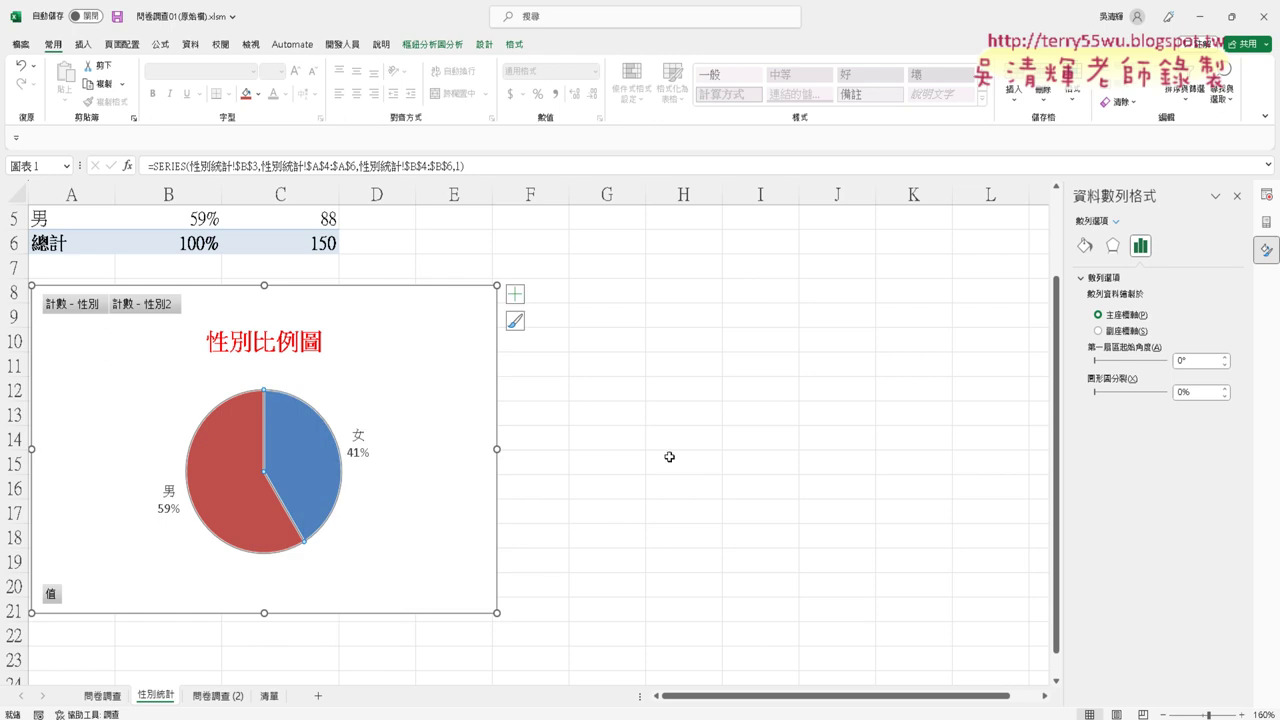
pyautogui.scroll(2, 669, 457)
pyautogui.scroll(-1, 669, 457)
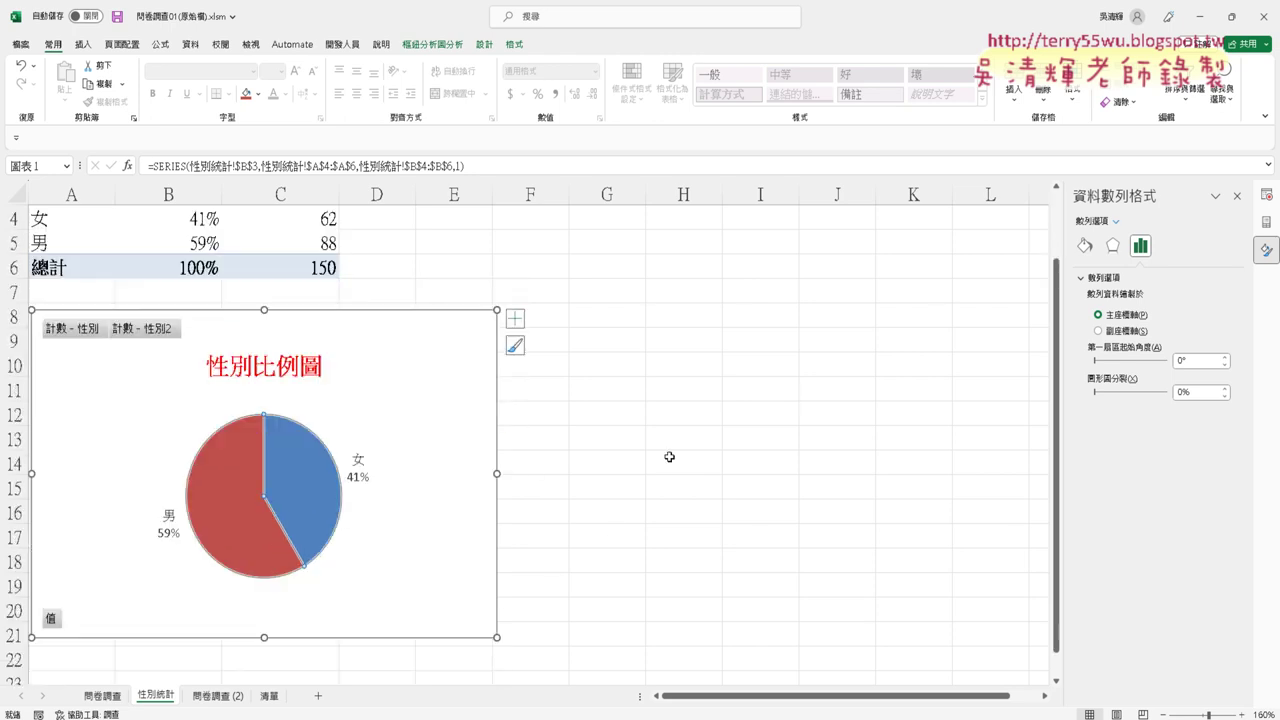
pyautogui.scroll(1, 262, 300)
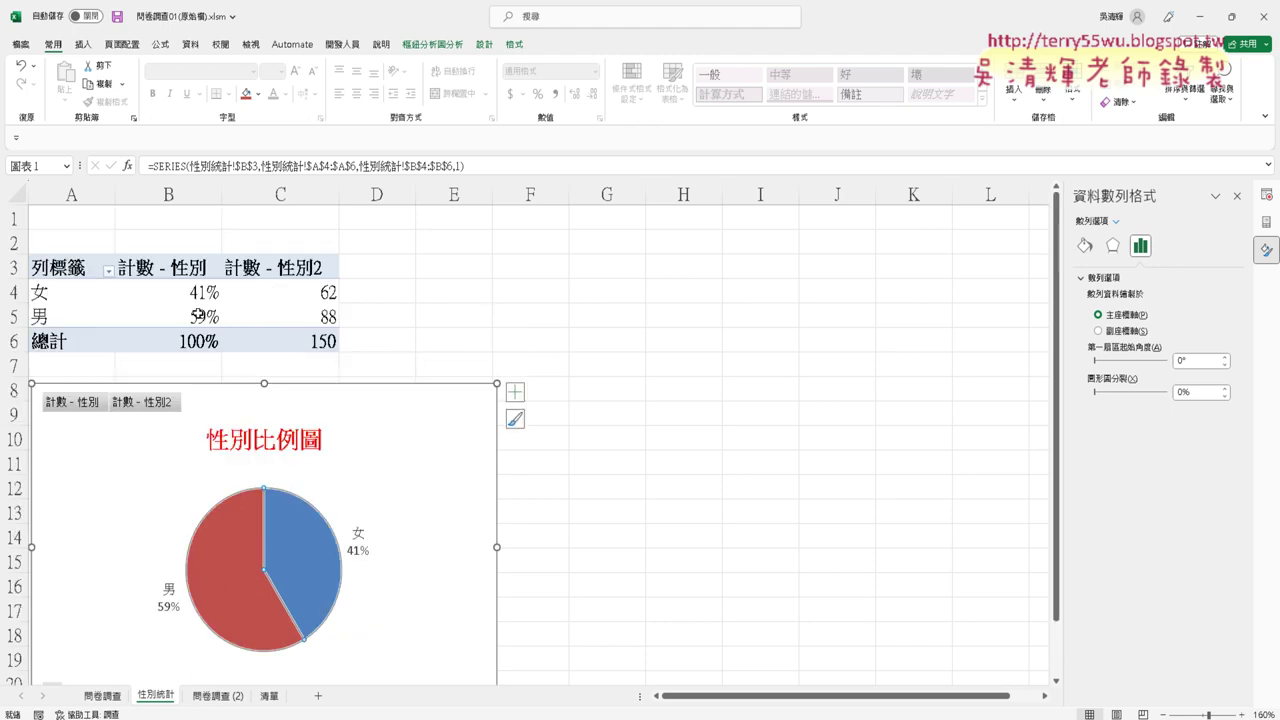
pyautogui.click(219, 318)
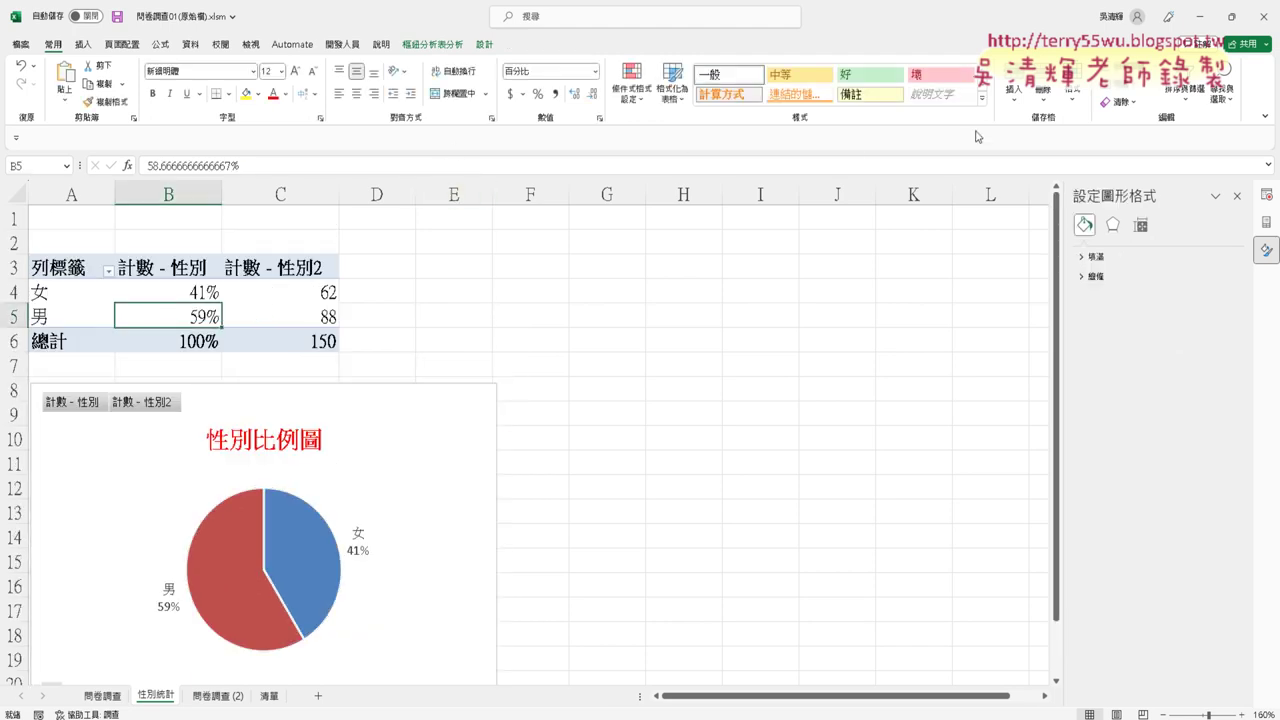
pyautogui.click(430, 46)
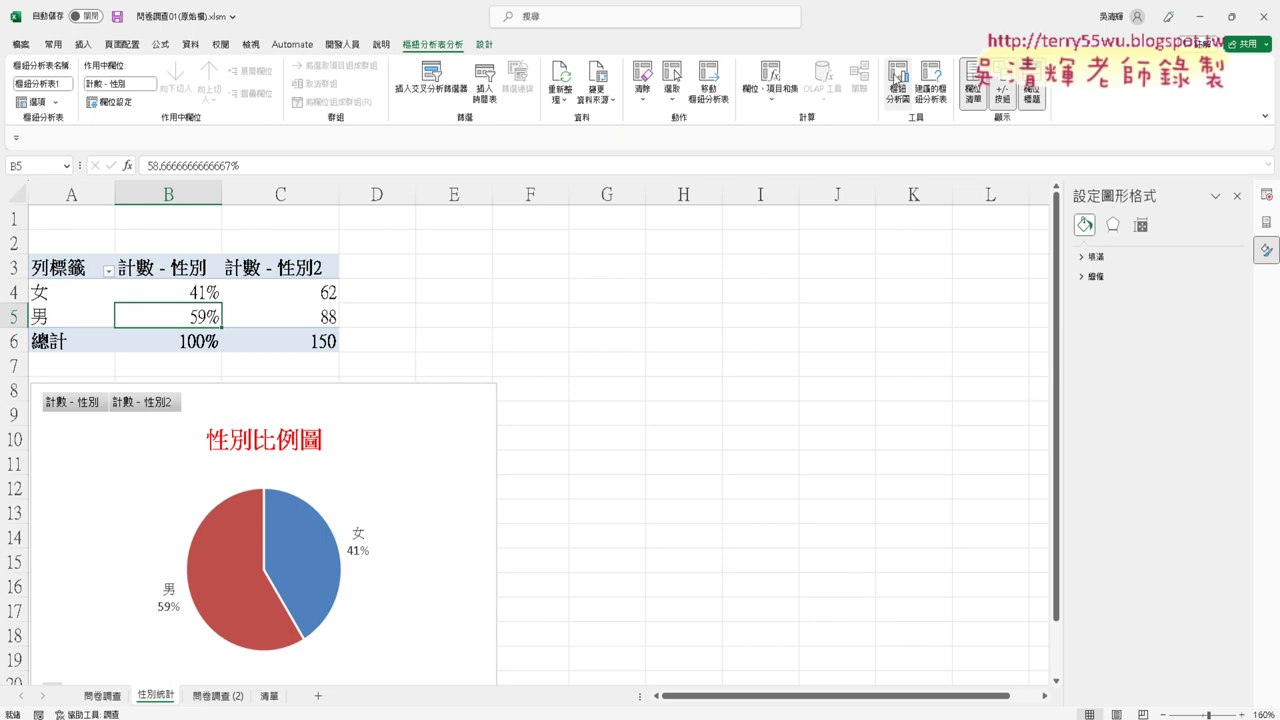
# Step: Insert a clustered column pivot chart of the gender counts
pyautogui.click(896, 78)
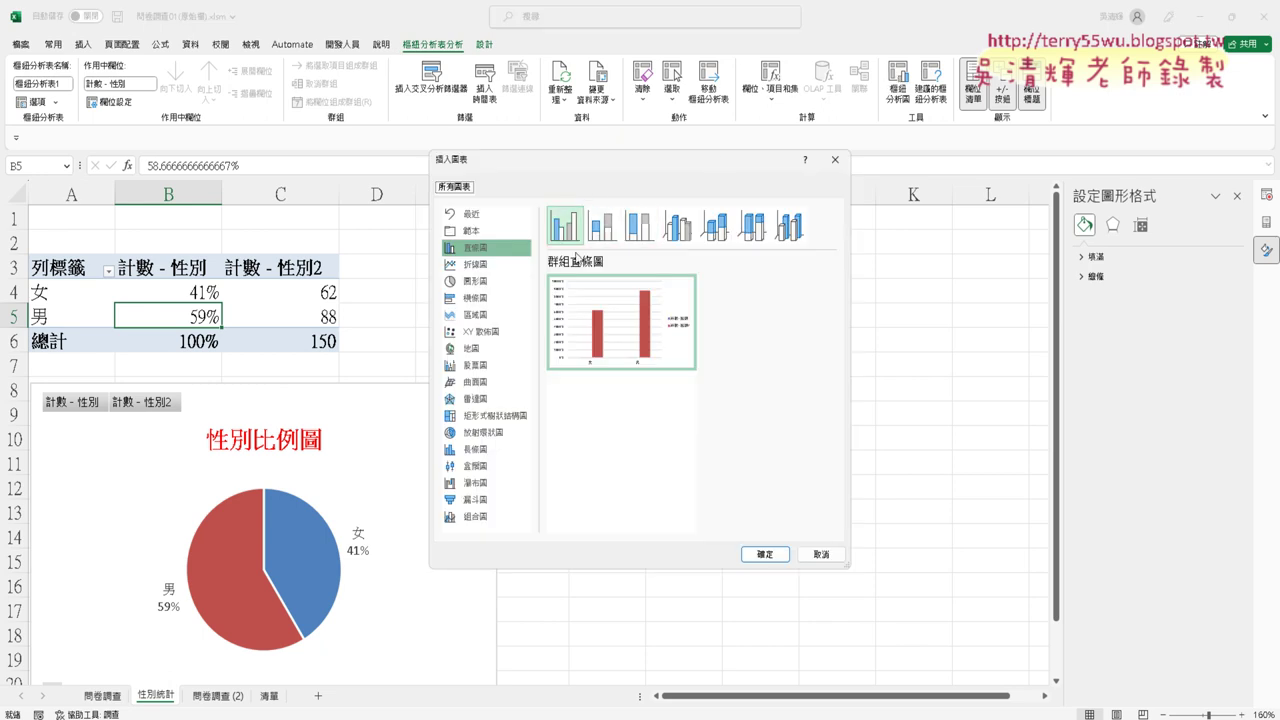
pyautogui.click(765, 554)
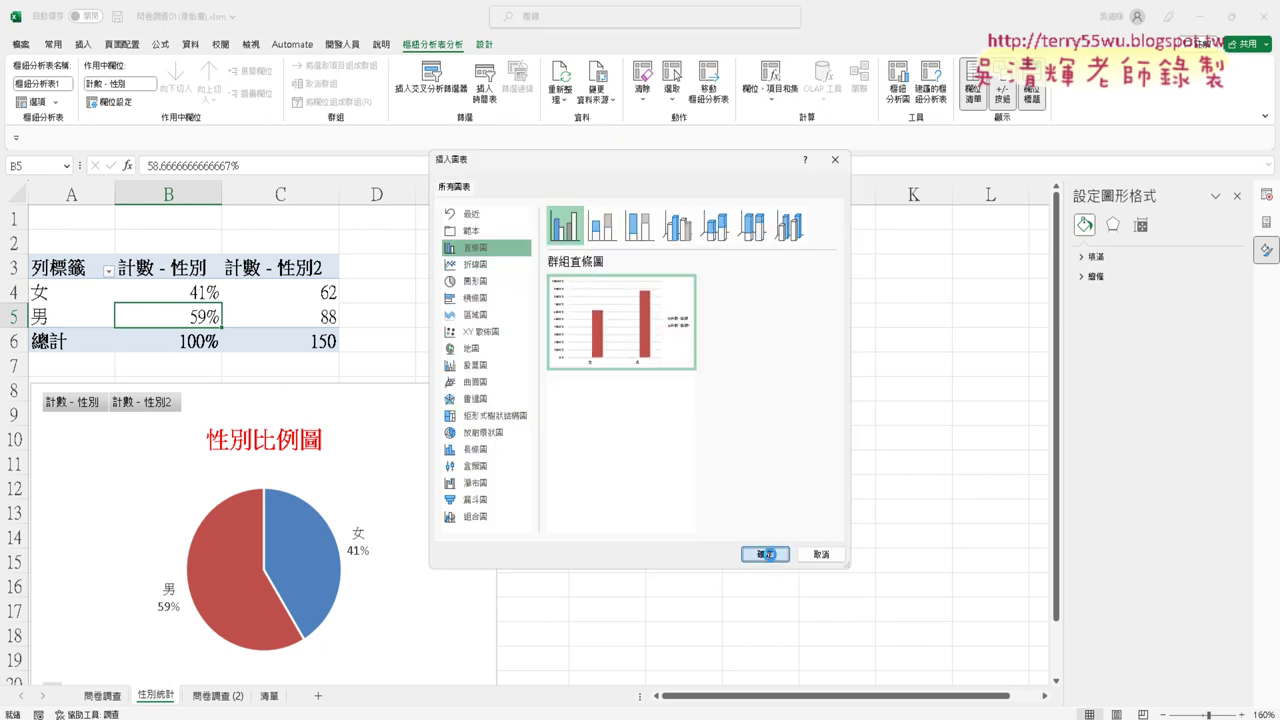
pyautogui.scroll(-1, 963, 557)
pyautogui.scroll(-1, 880, 522)
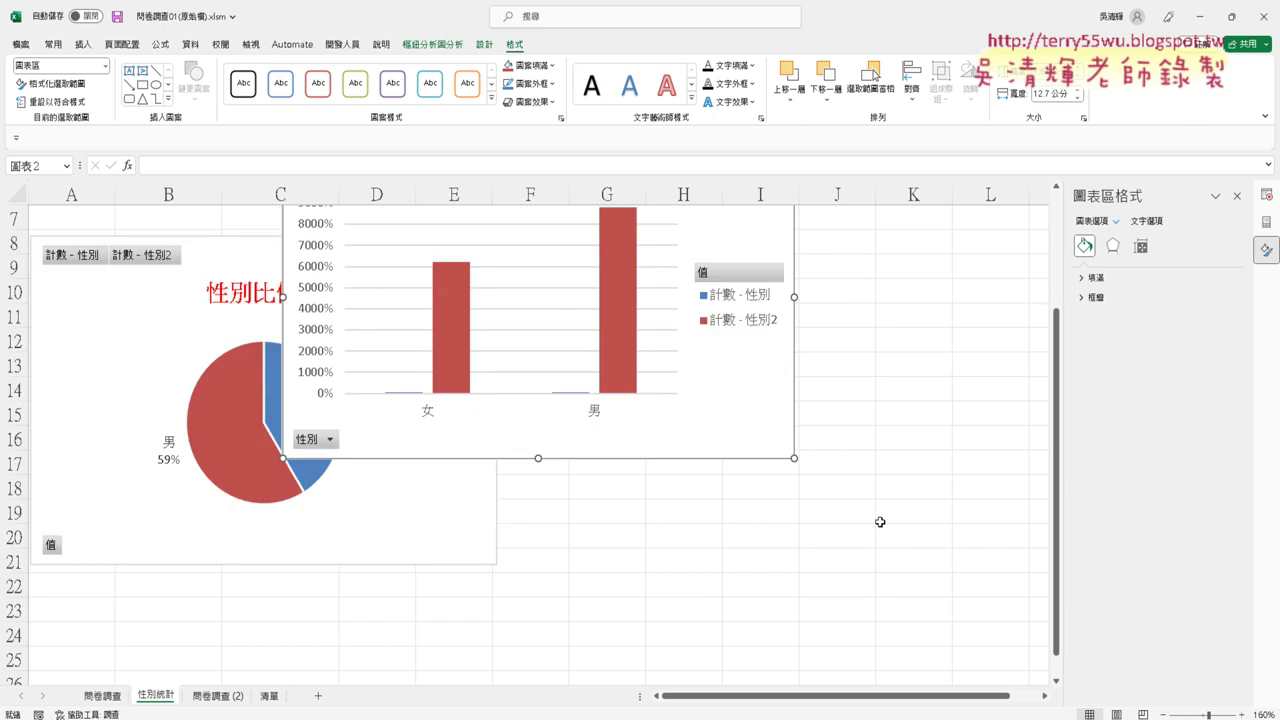
# Step: Shrink the column chart, place it right of the 性別比例圖 pie, and match its height
pyautogui.moveTo(794, 458); pyautogui.dragTo(683, 405)
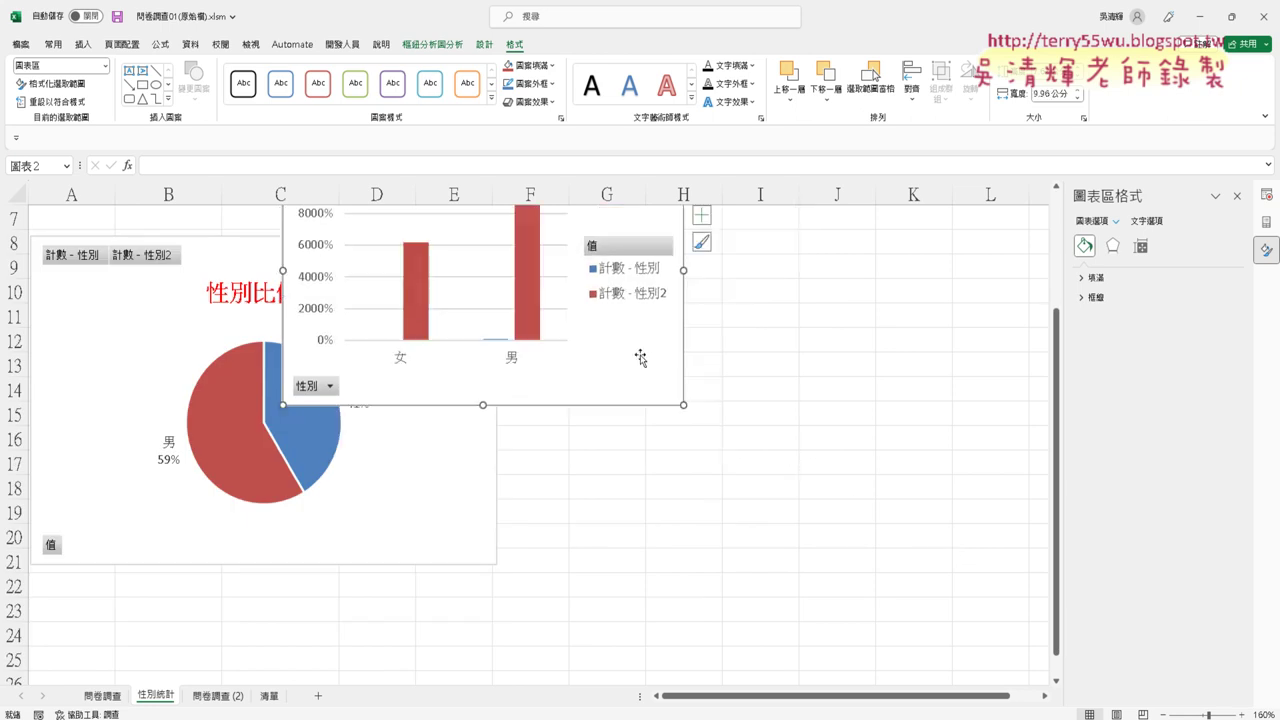
pyautogui.moveTo(640, 358); pyautogui.dragTo(856, 457)
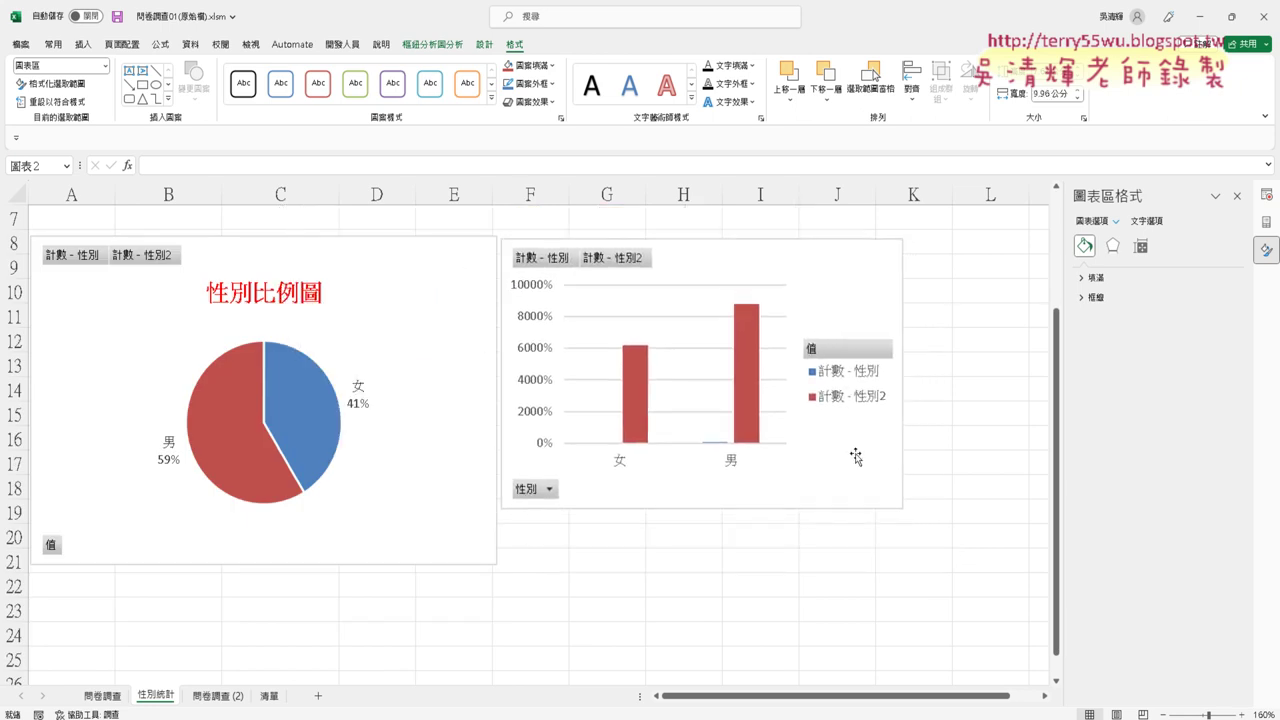
pyautogui.moveTo(903, 508); pyautogui.dragTo(999, 565)
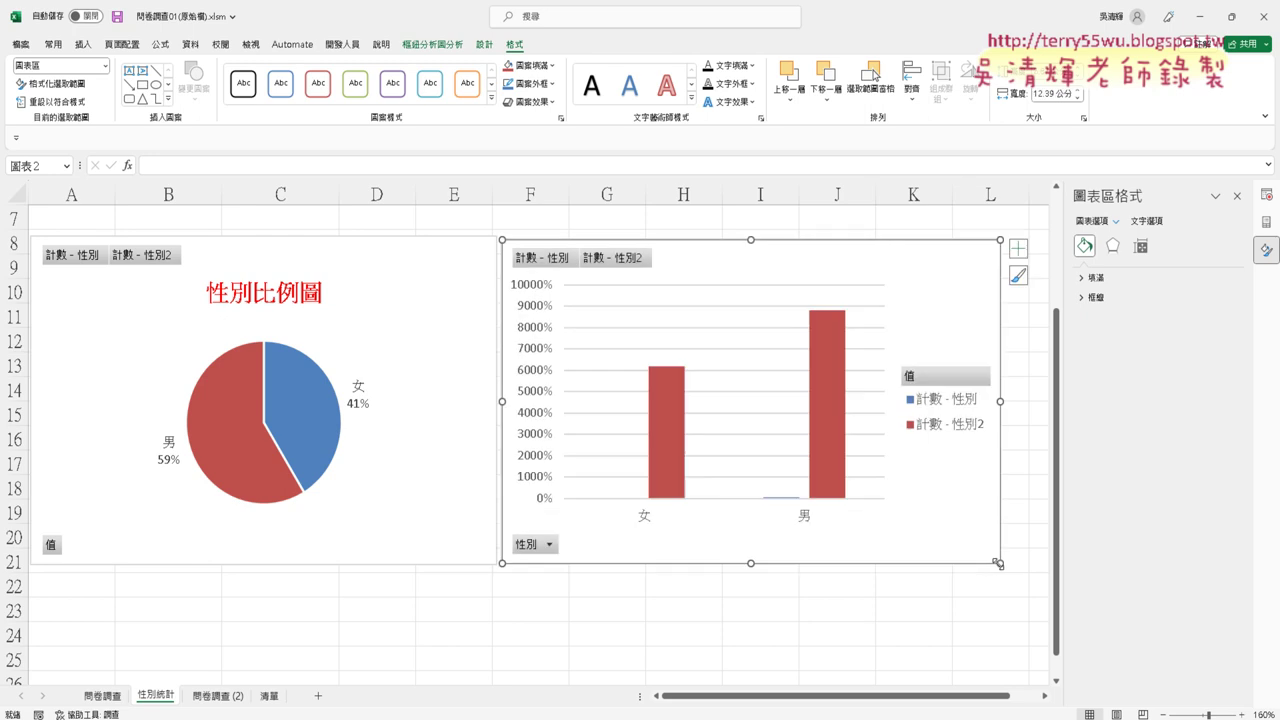
pyautogui.scroll(1, 997, 563)
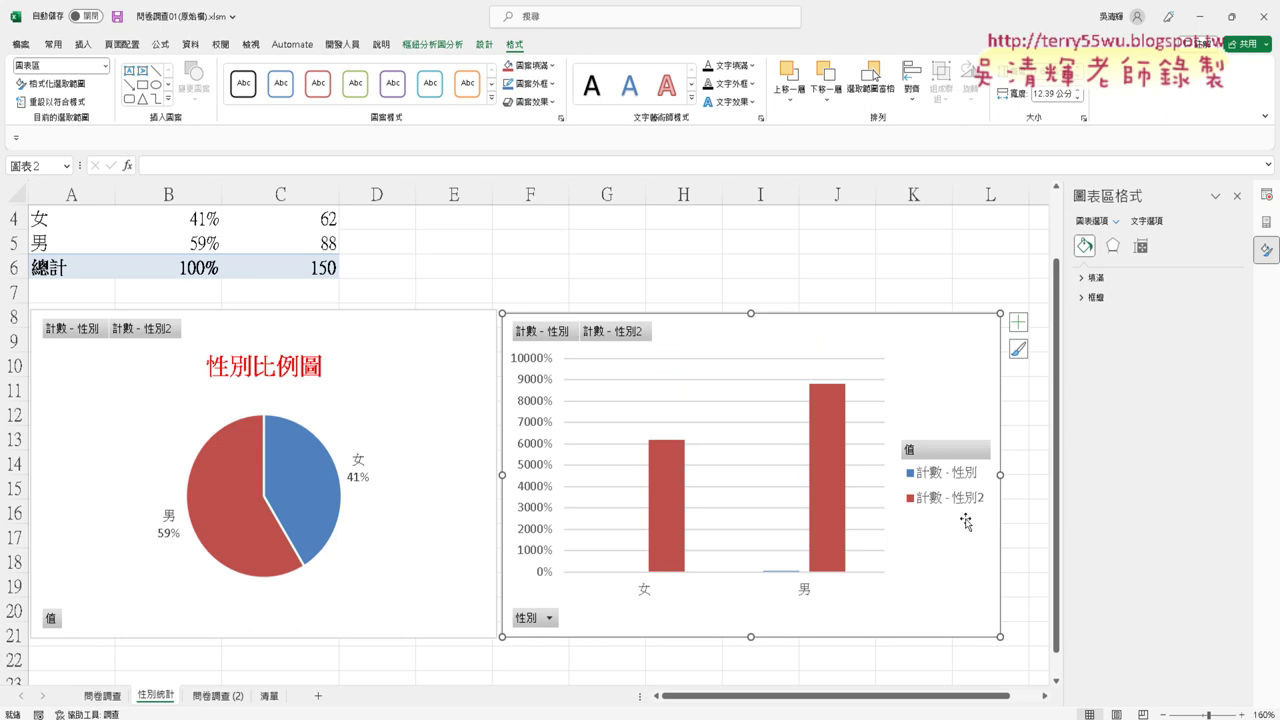
# Step: Delete the legend from the gender column chart so its bars fill the width
pyautogui.click(967, 479)
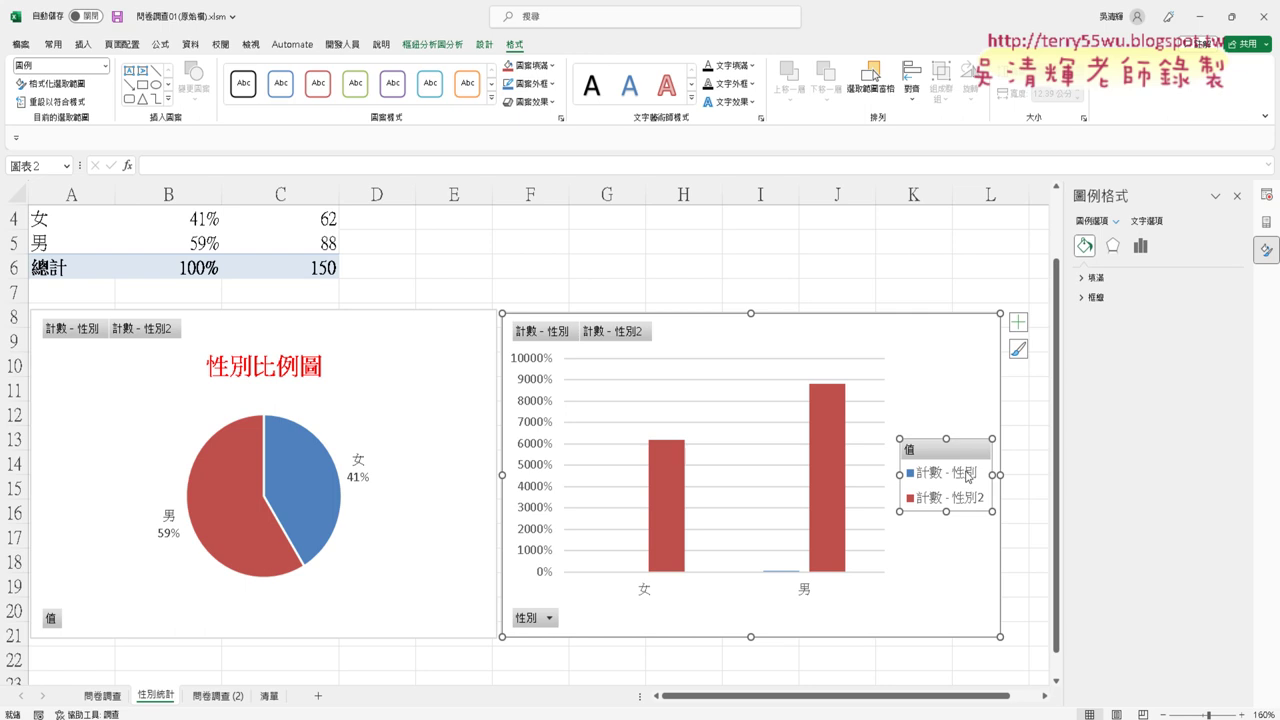
pyautogui.press('Delete')
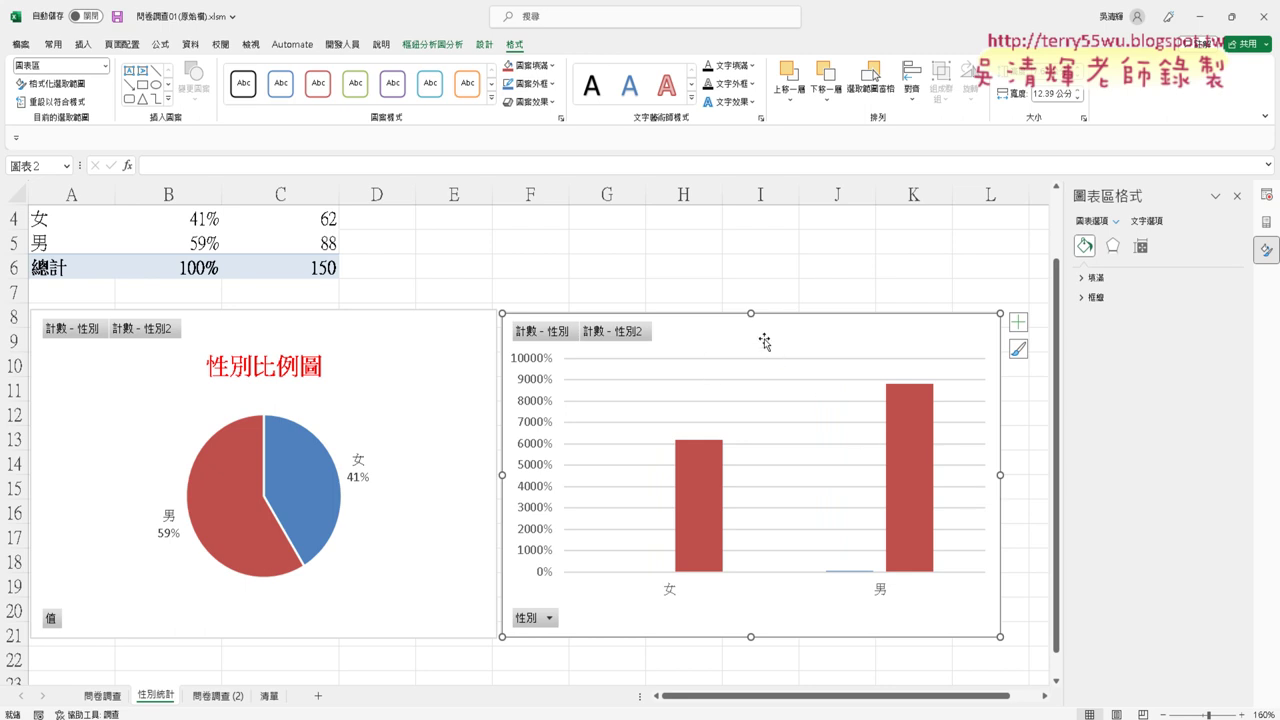
pyautogui.click(226, 368)
pyautogui.click(742, 336)
pyautogui.click(486, 45)
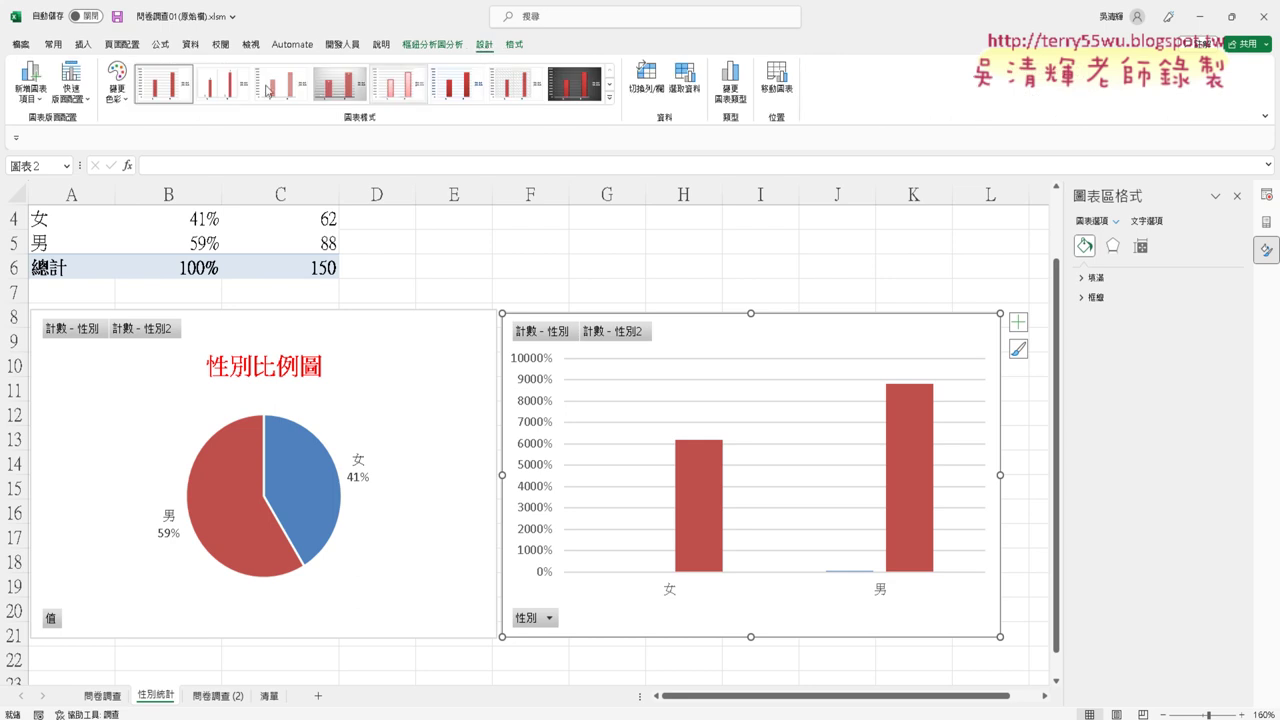
# Step: Browse the Add Chart Element menu for the column chart, then dismiss it
pyautogui.click(41, 102)
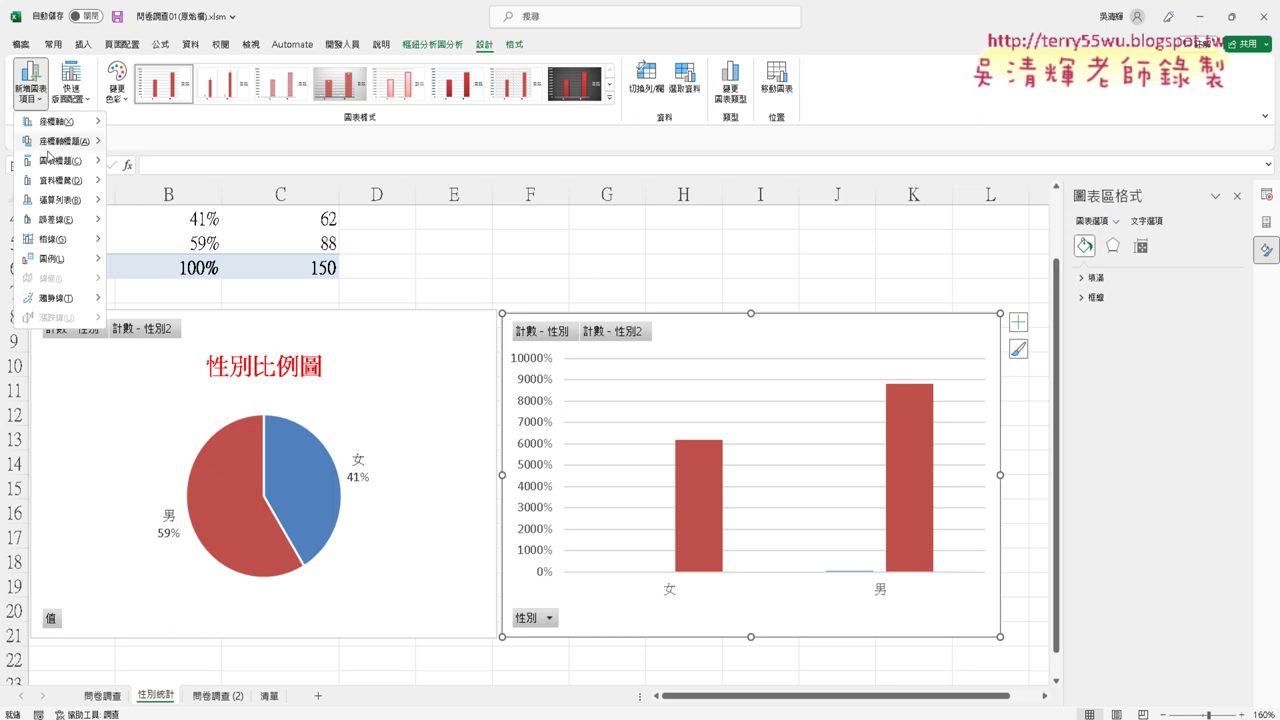
pyautogui.moveTo(59, 170)
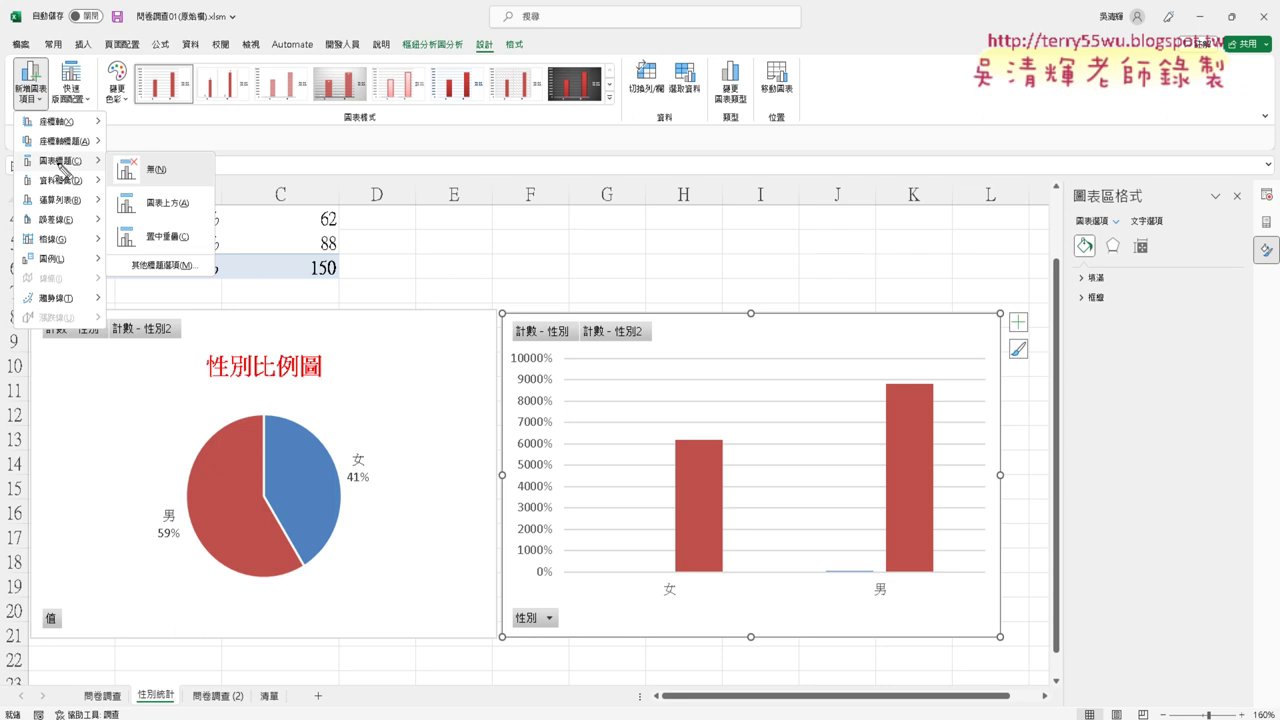
pyautogui.moveTo(496, 38); pyautogui.dragTo(500, 62)
pyautogui.moveTo(55, 112); pyautogui.dragTo(40, 66)
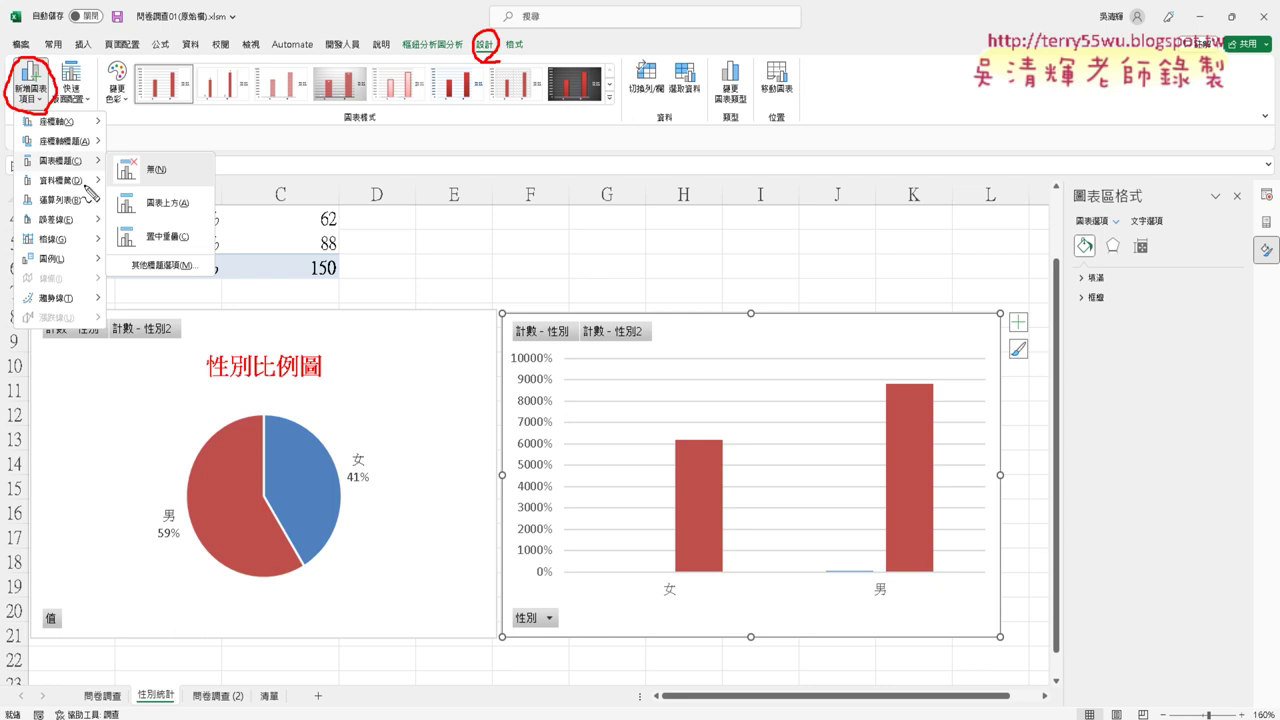
pyautogui.moveTo(94, 178)
pyautogui.mouseDown()
pyautogui.moveTo(88, 152)
pyautogui.moveTo(172, 182)
pyautogui.moveTo(122, 144)
pyautogui.mouseUp()
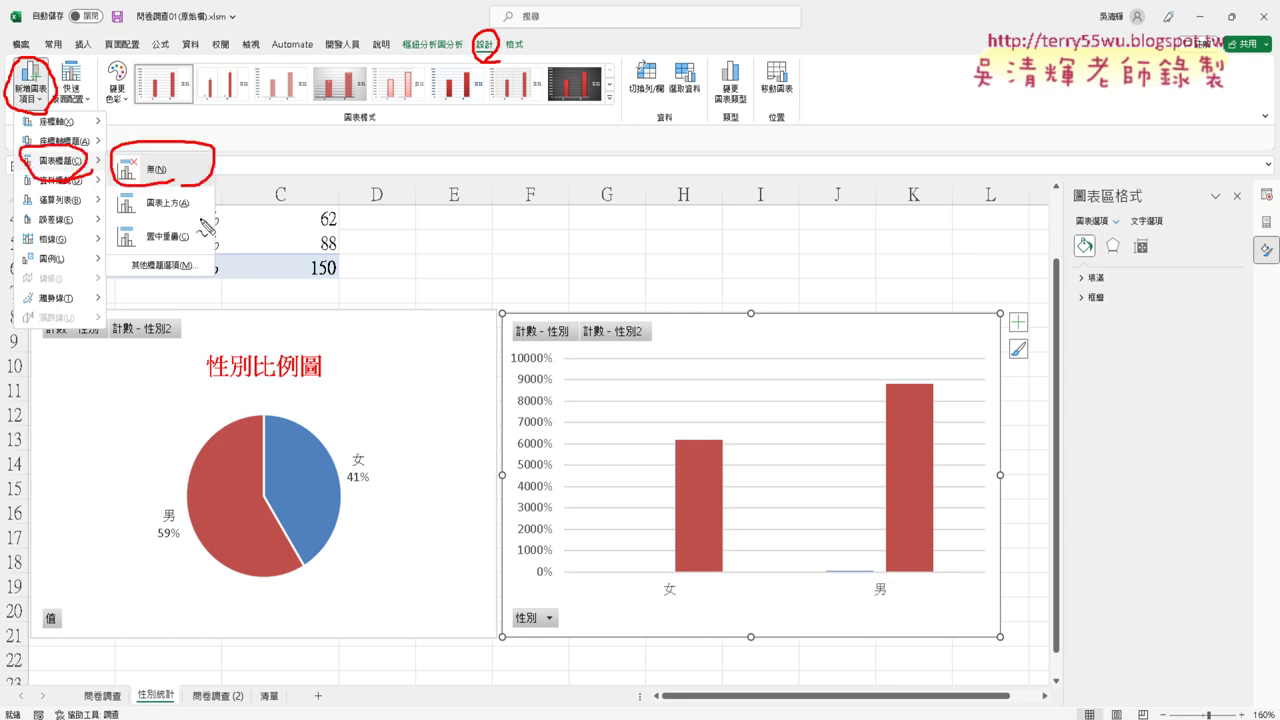
pyautogui.moveTo(182, 214); pyautogui.dragTo(202, 194)
pyautogui.moveTo(752, 383); pyautogui.dragTo(734, 390)
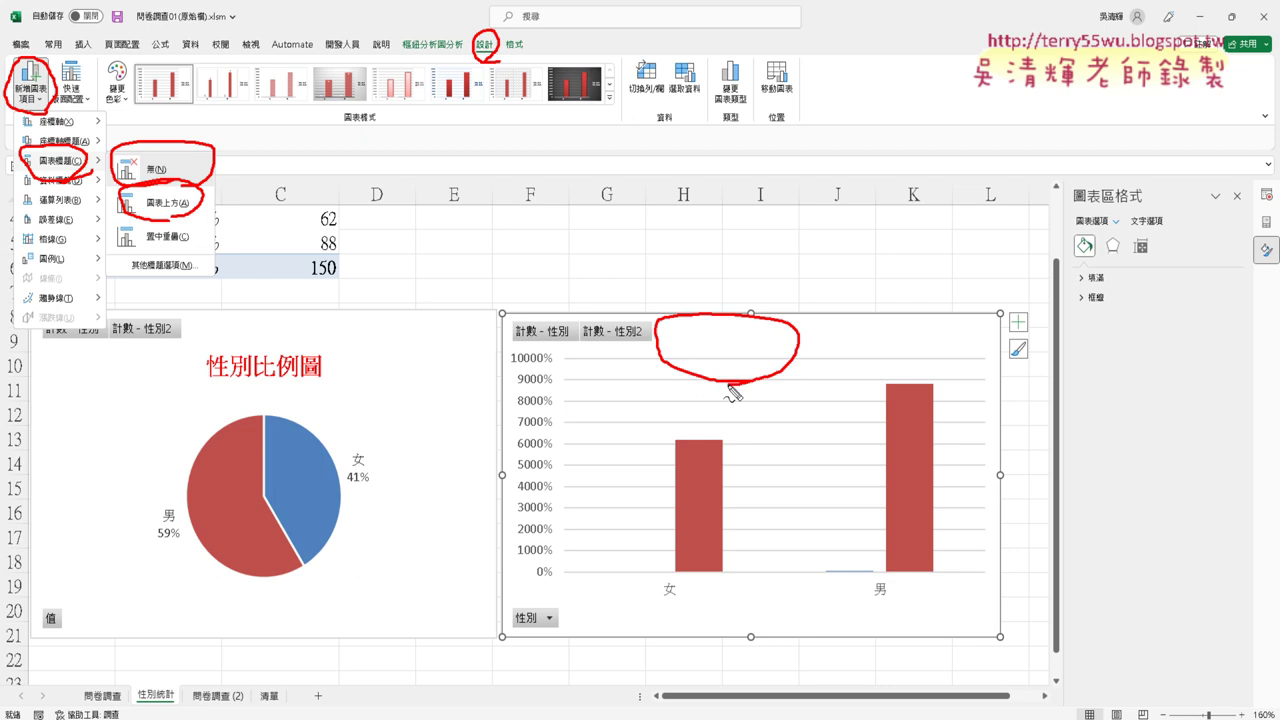
pyautogui.press('Escape')
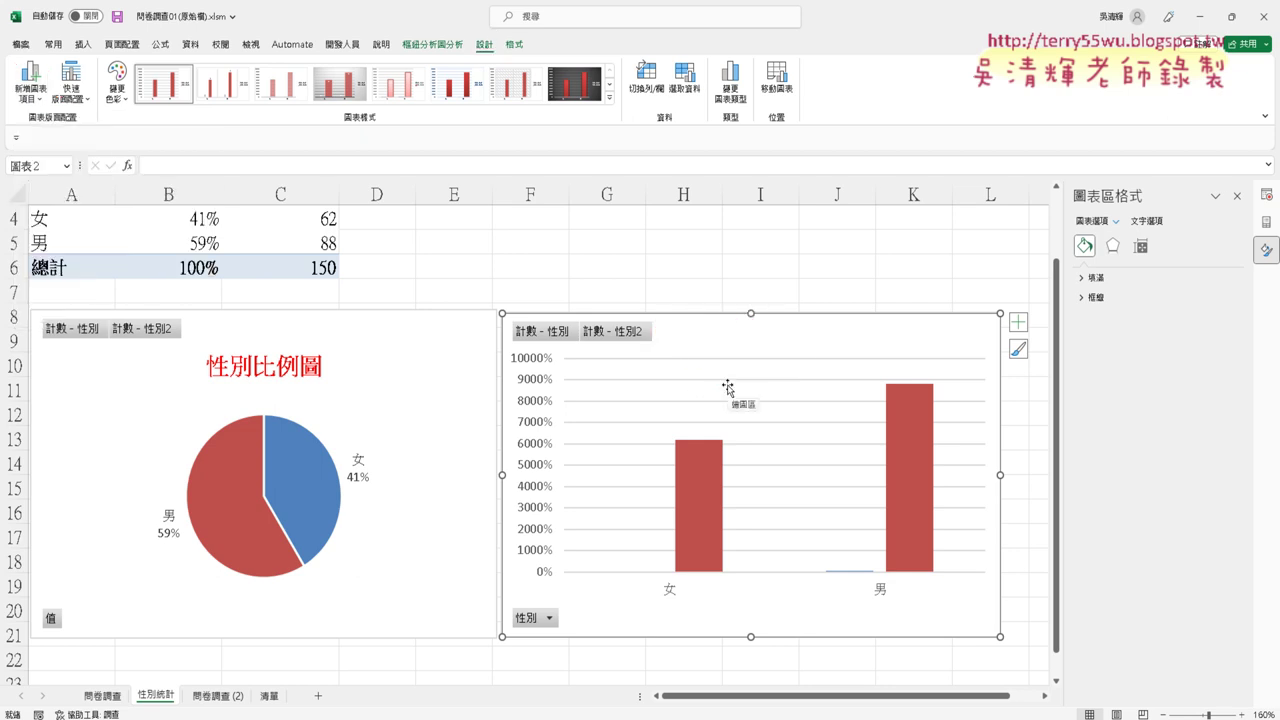
# Step: Add a chart title above the column chart reading 性別數量圖
pyautogui.click(37, 101)
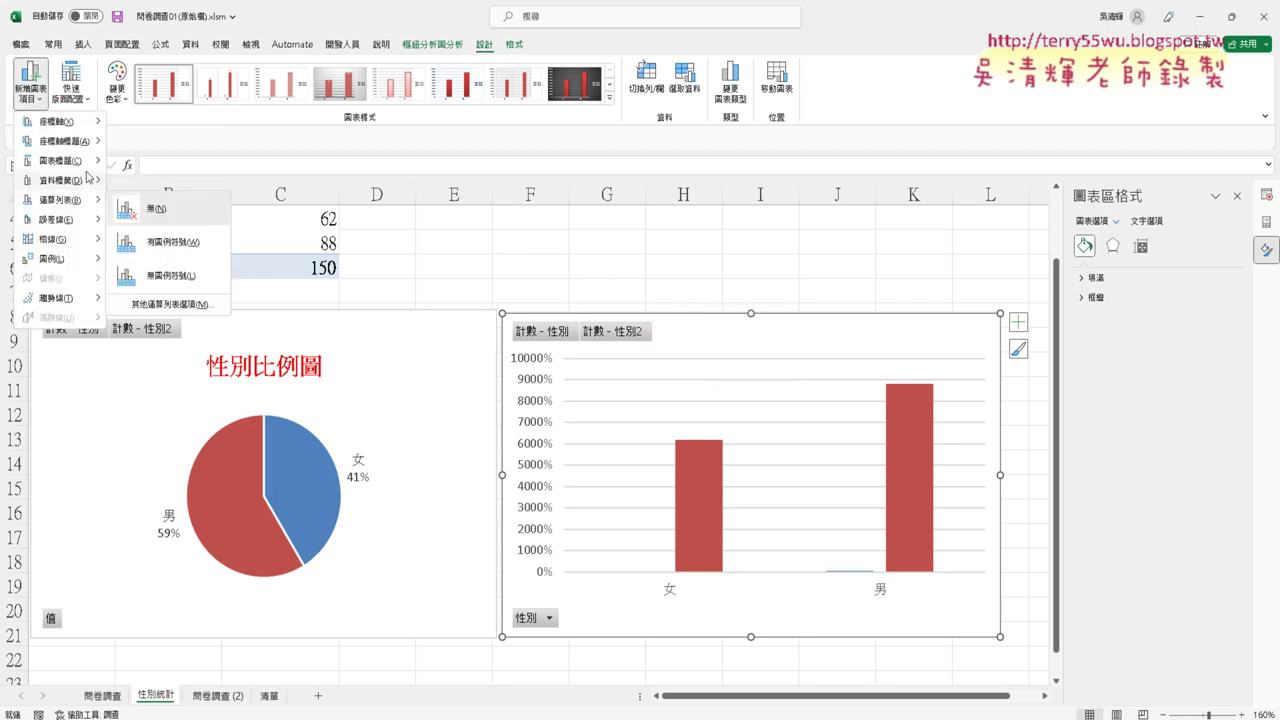
pyautogui.moveTo(90, 161)
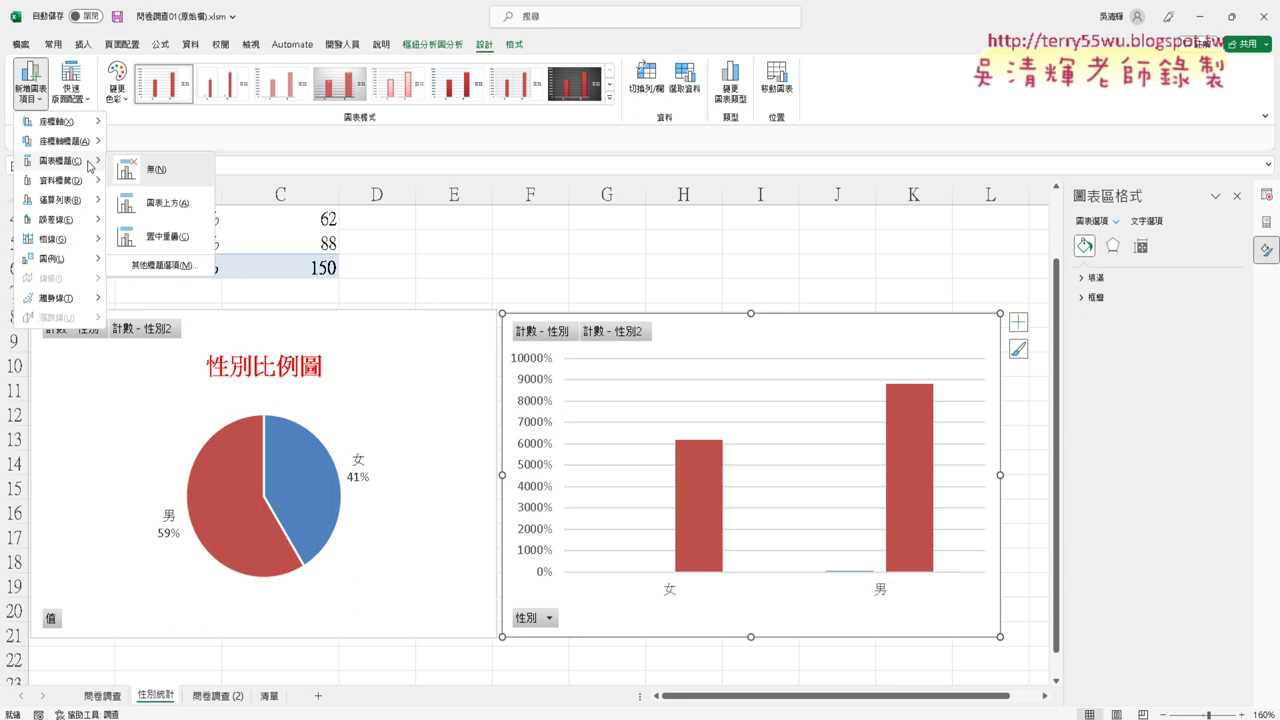
pyautogui.click(186, 212)
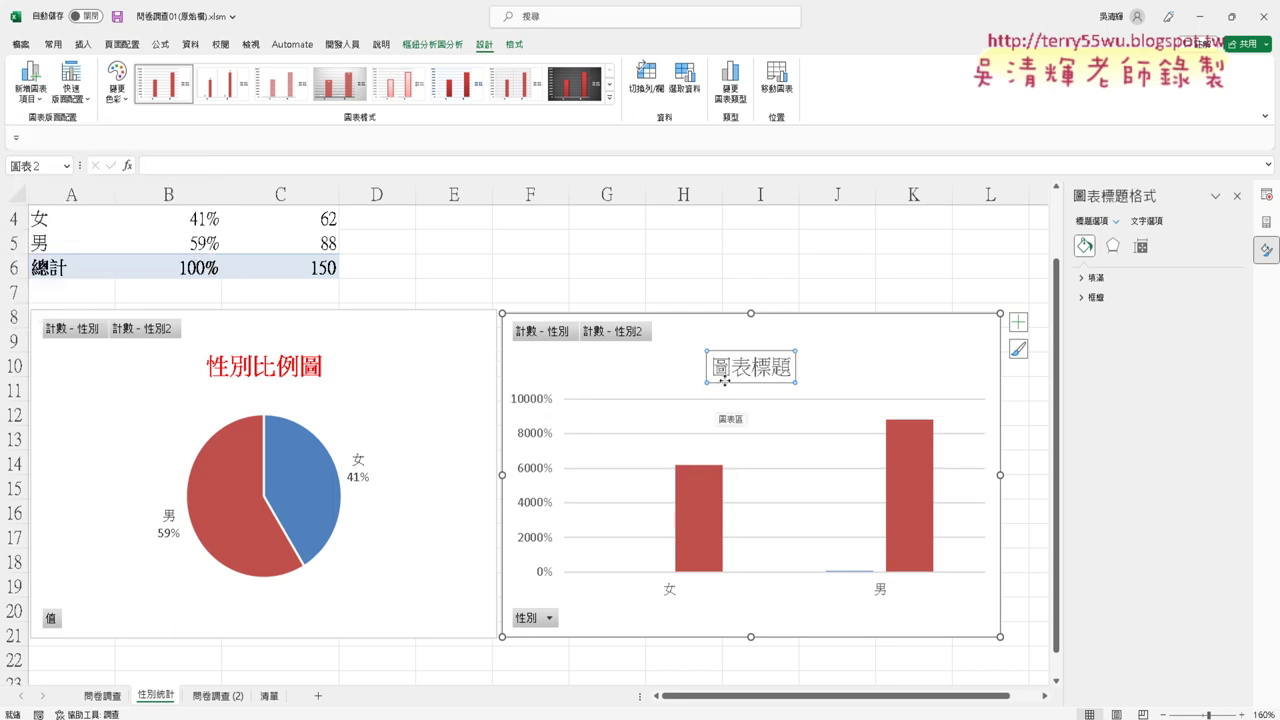
pyautogui.tripleClick(752, 367)
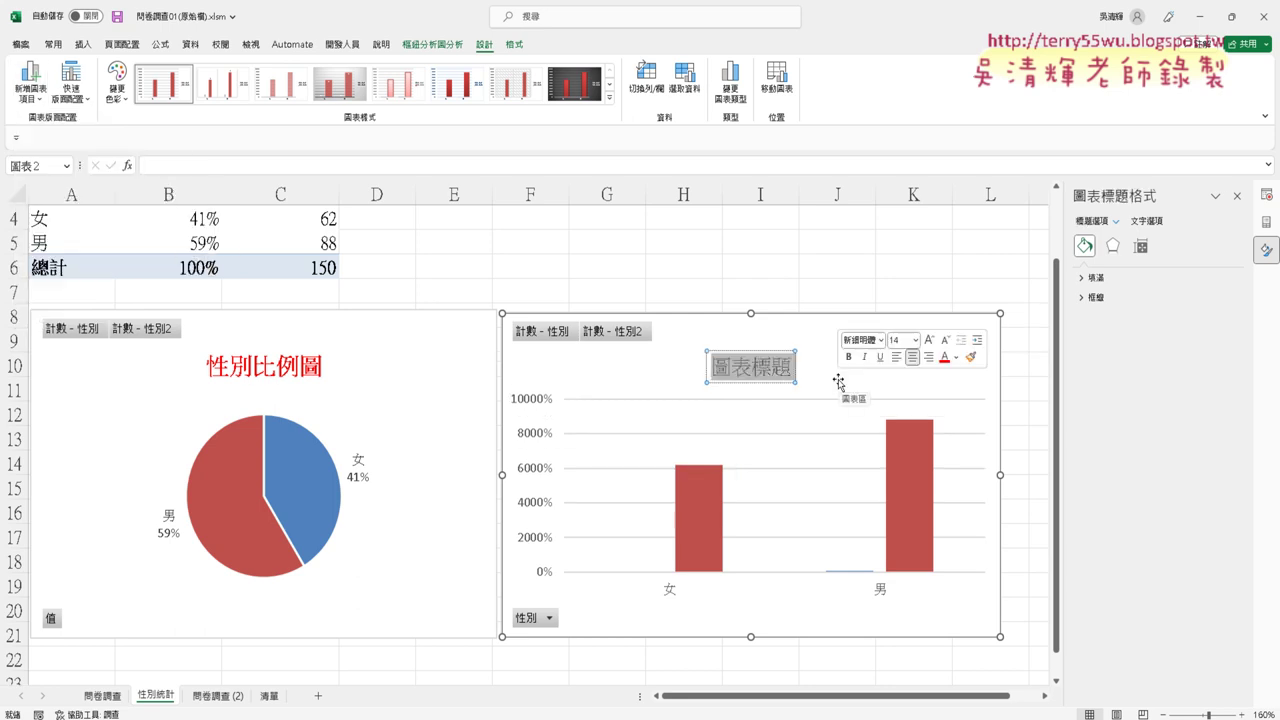
pyautogui.write('性ㄧㄝ')
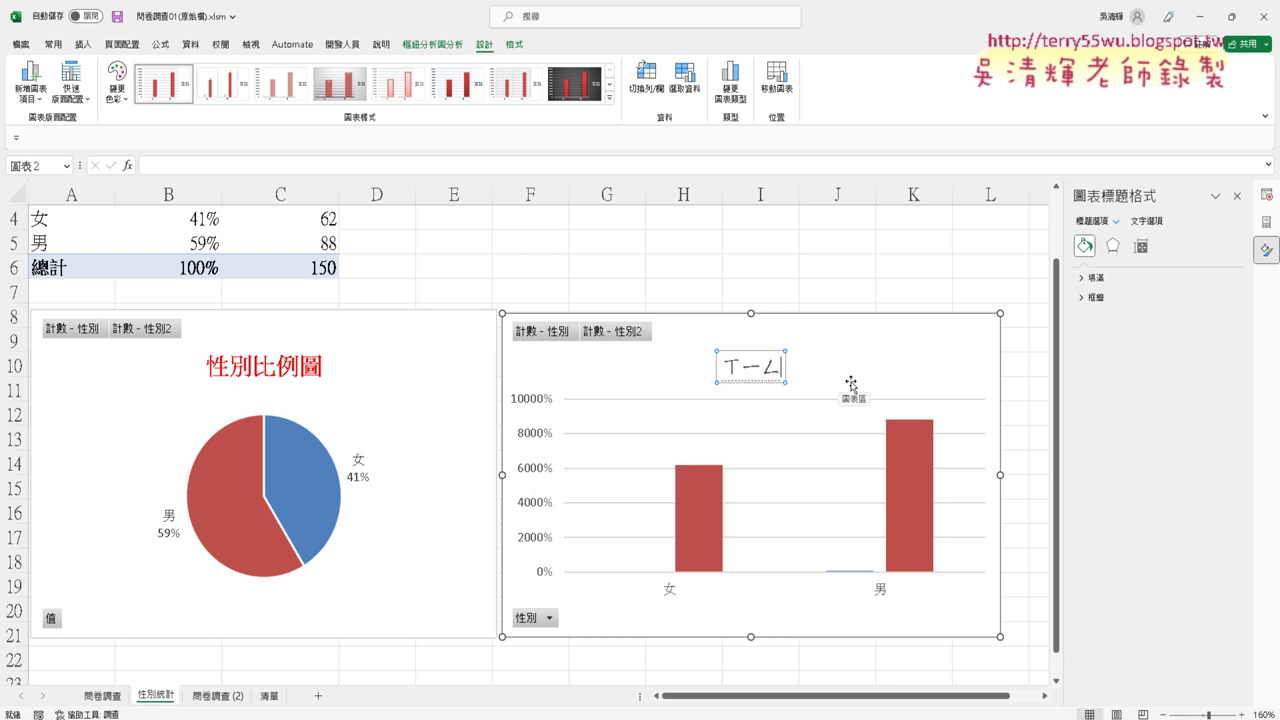
pyautogui.write('別')
pyautogui.write('數量圖')
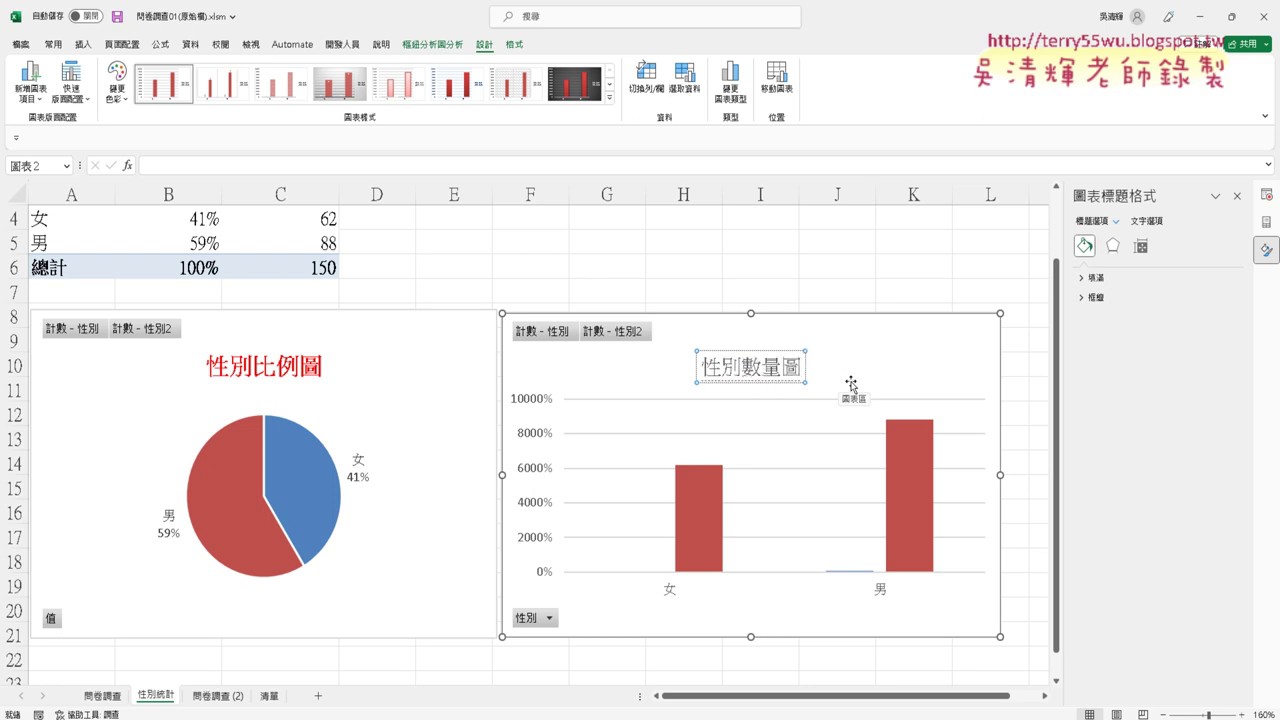
pyautogui.press('Return')
pyautogui.scroll(1, 851, 384)
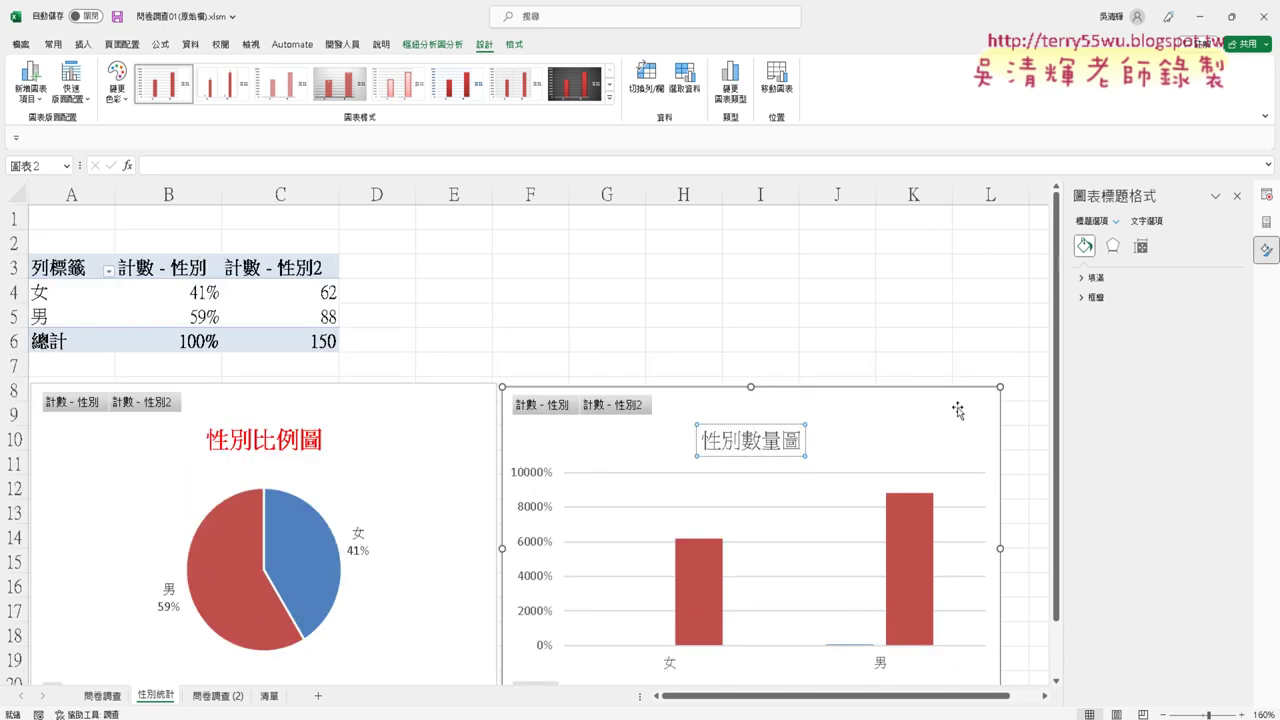
pyautogui.scroll(-1, 1028, 498)
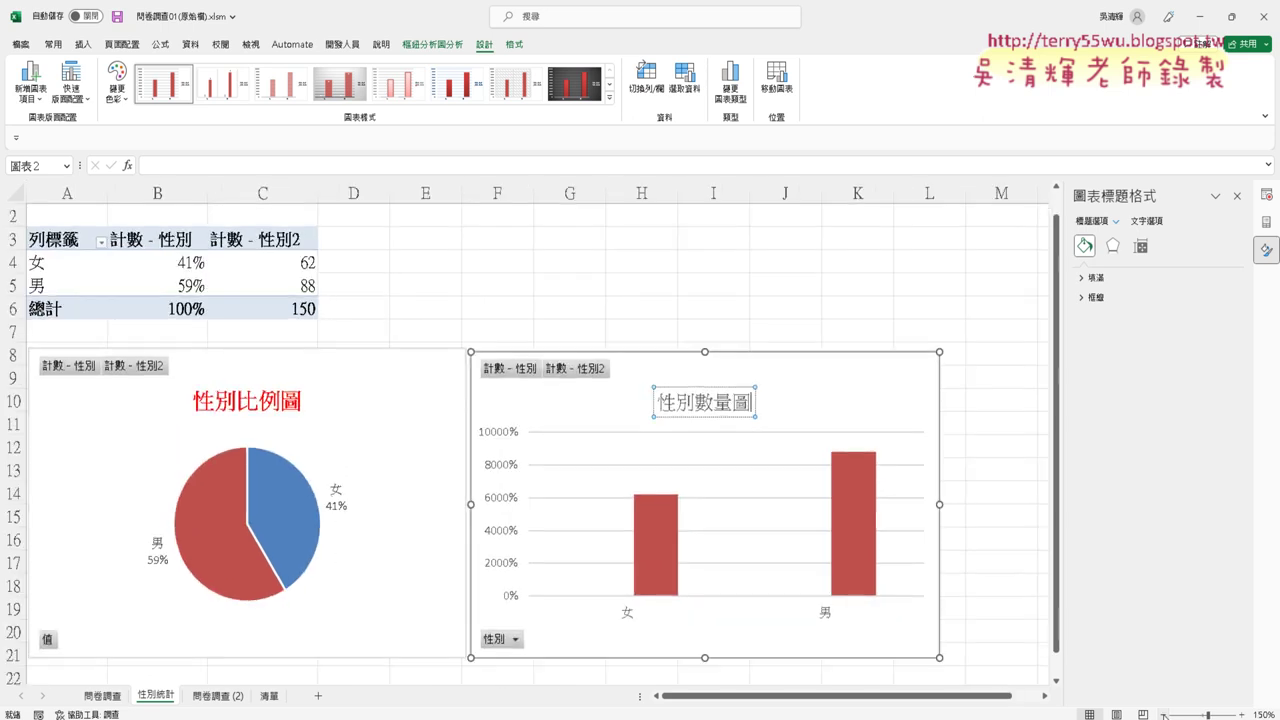
pyautogui.scroll(-1, 1028, 498)
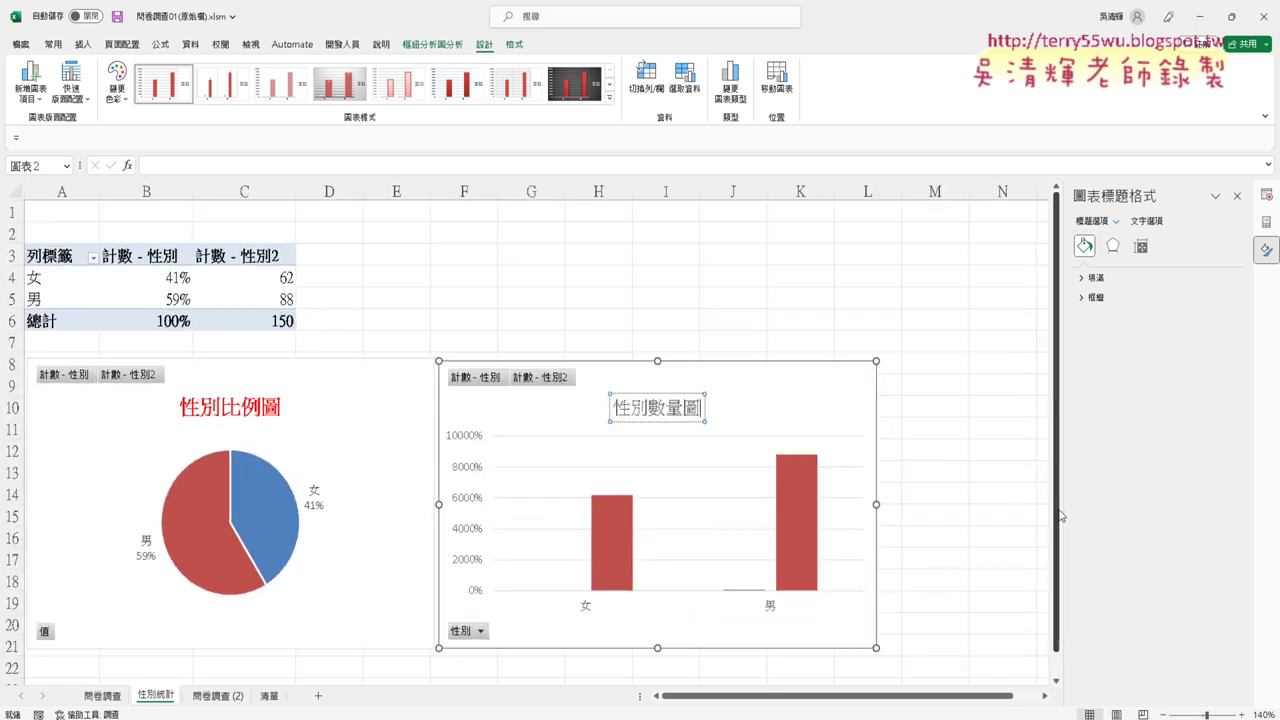
pyautogui.click(705, 402)
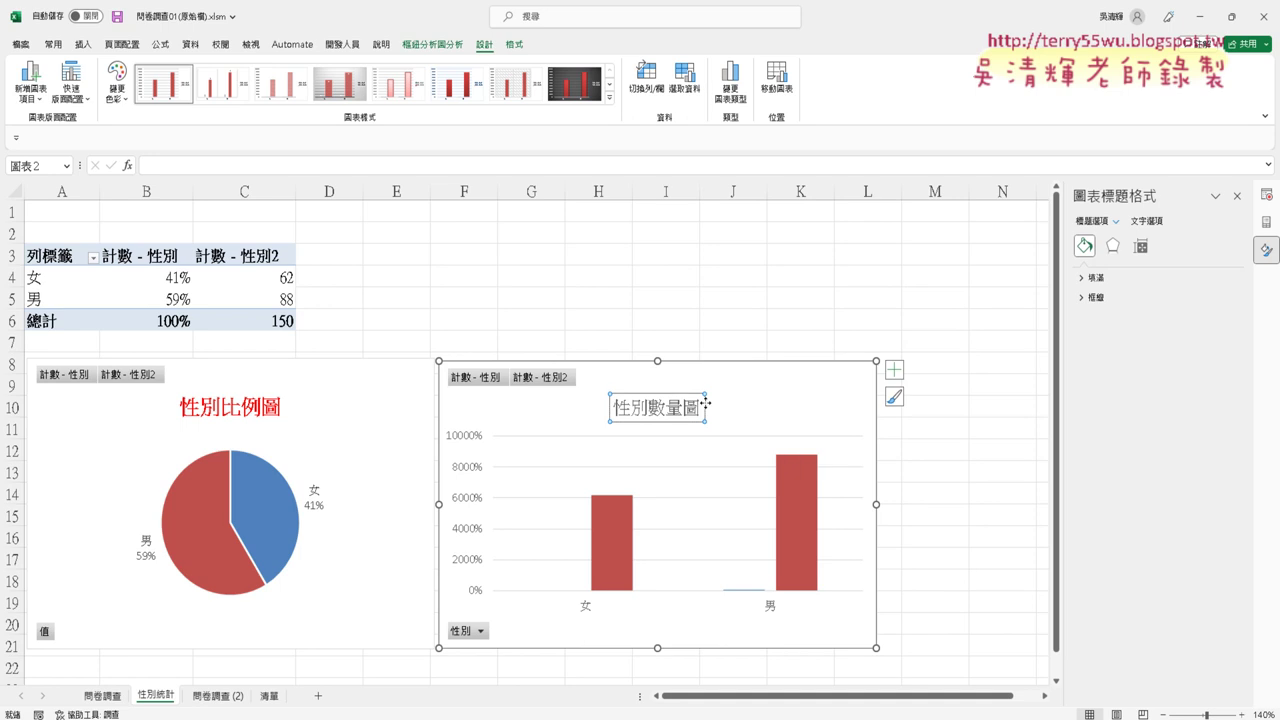
# Step: Format the 性別數量圖 title red, bold and 16 pt
pyautogui.click(968, 434)
pyautogui.click(672, 402)
pyautogui.click(53, 45)
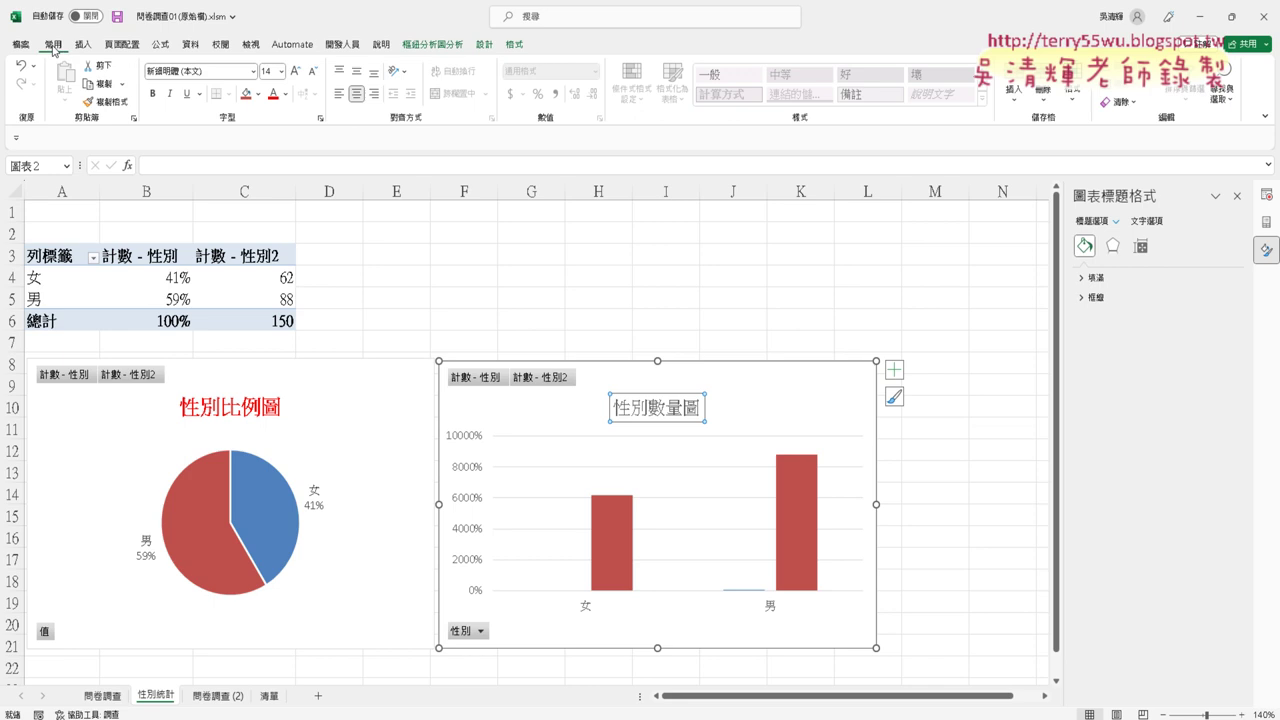
pyautogui.click(273, 94)
pyautogui.click(153, 94)
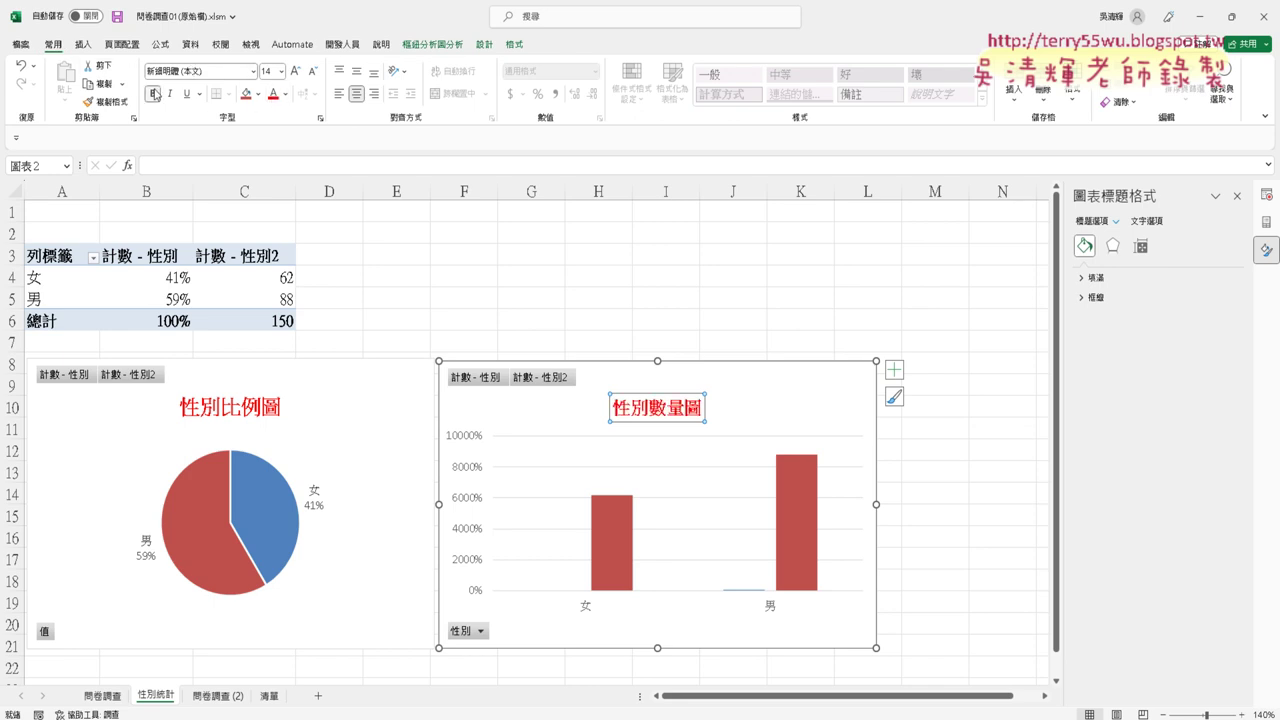
pyautogui.click(295, 71)
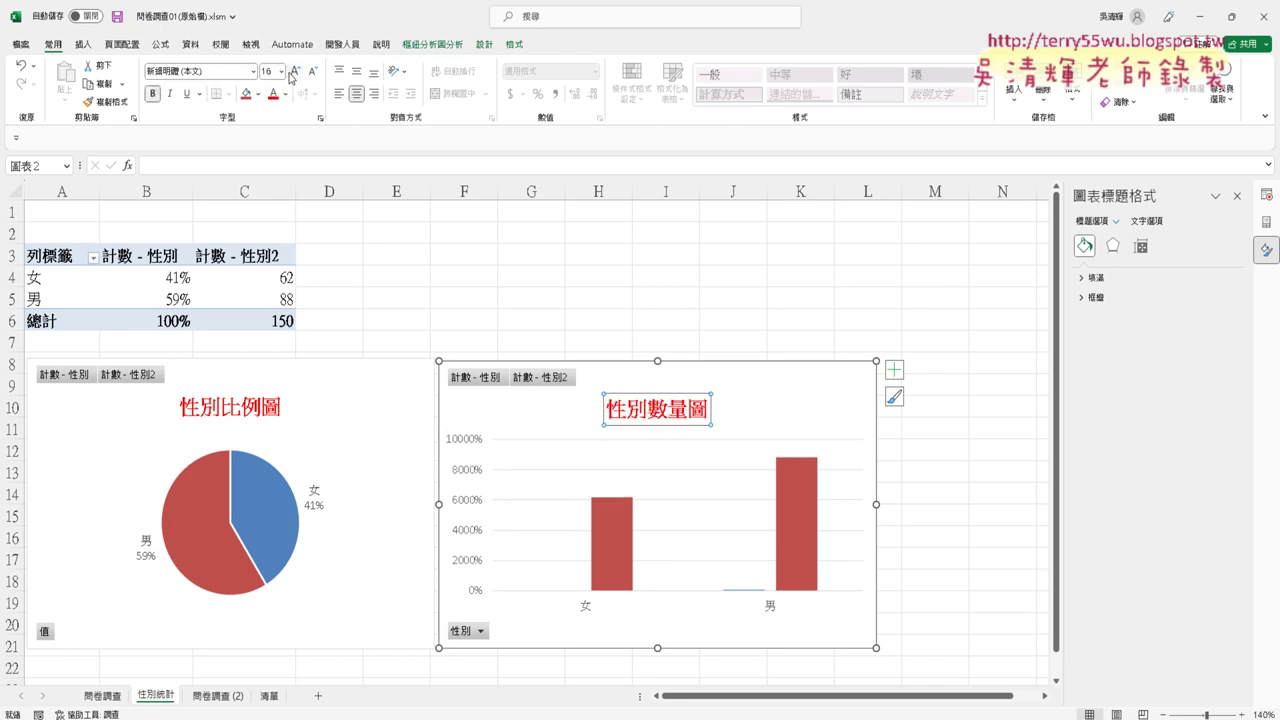
pyautogui.click(963, 534)
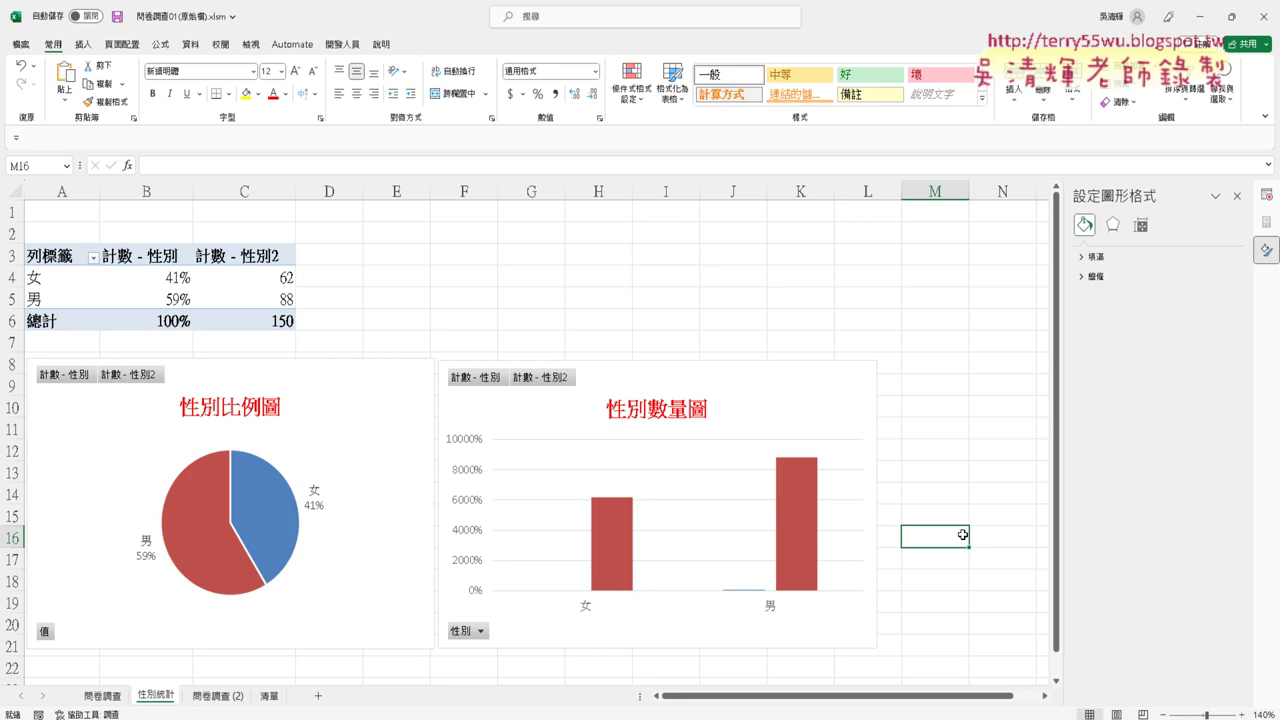
pyautogui.click(830, 385)
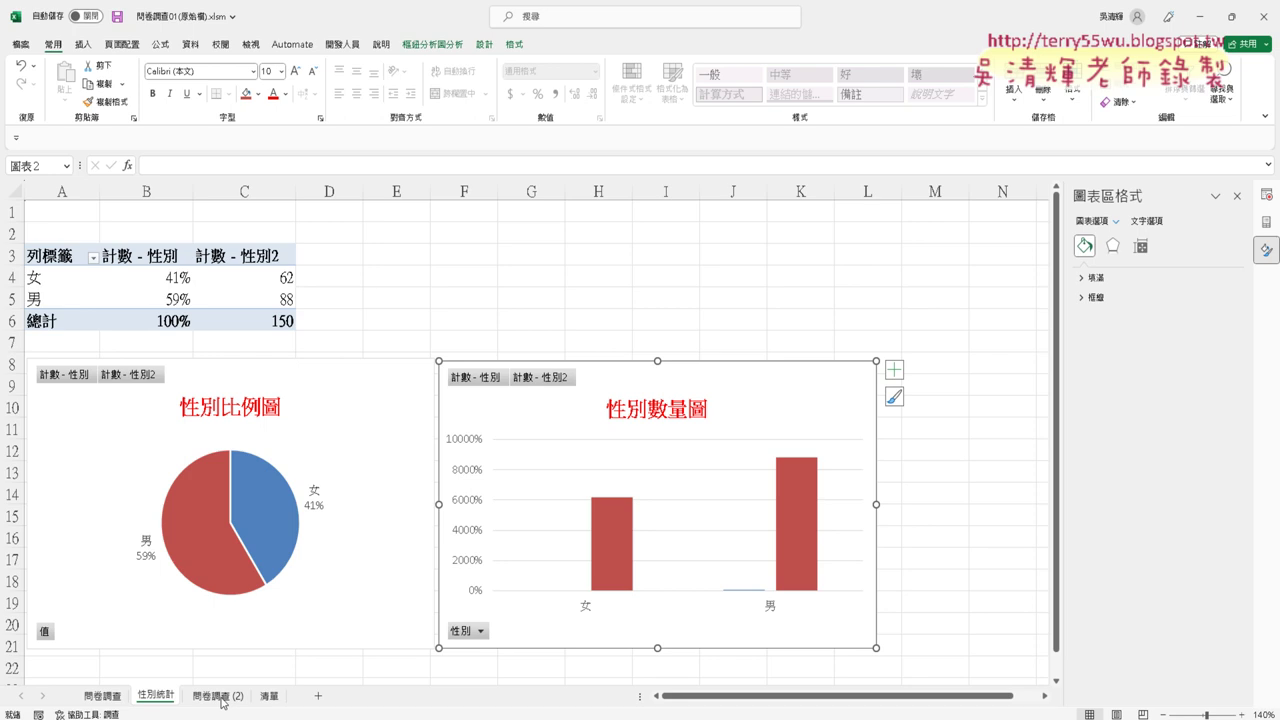
# Step: Start a new PivotTable from the 問卷調查 (2) survey data range $A$1:$O$151
pyautogui.click(220, 696)
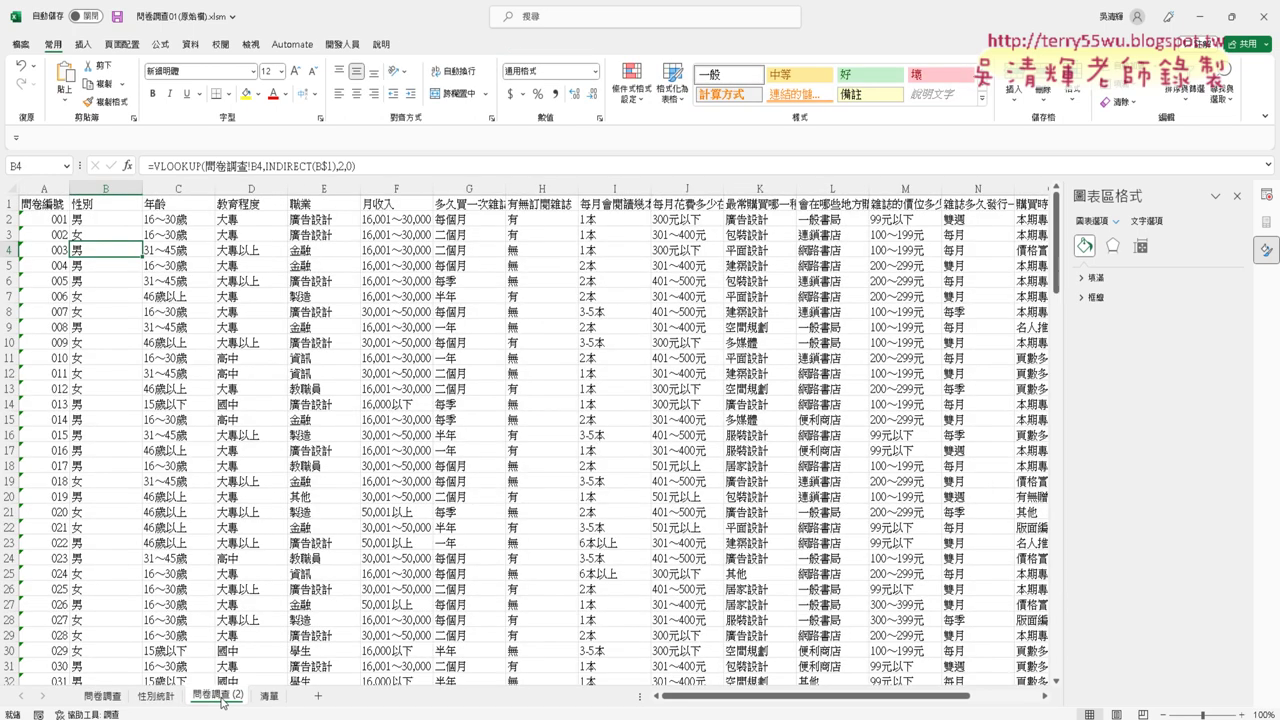
pyautogui.click(178, 189)
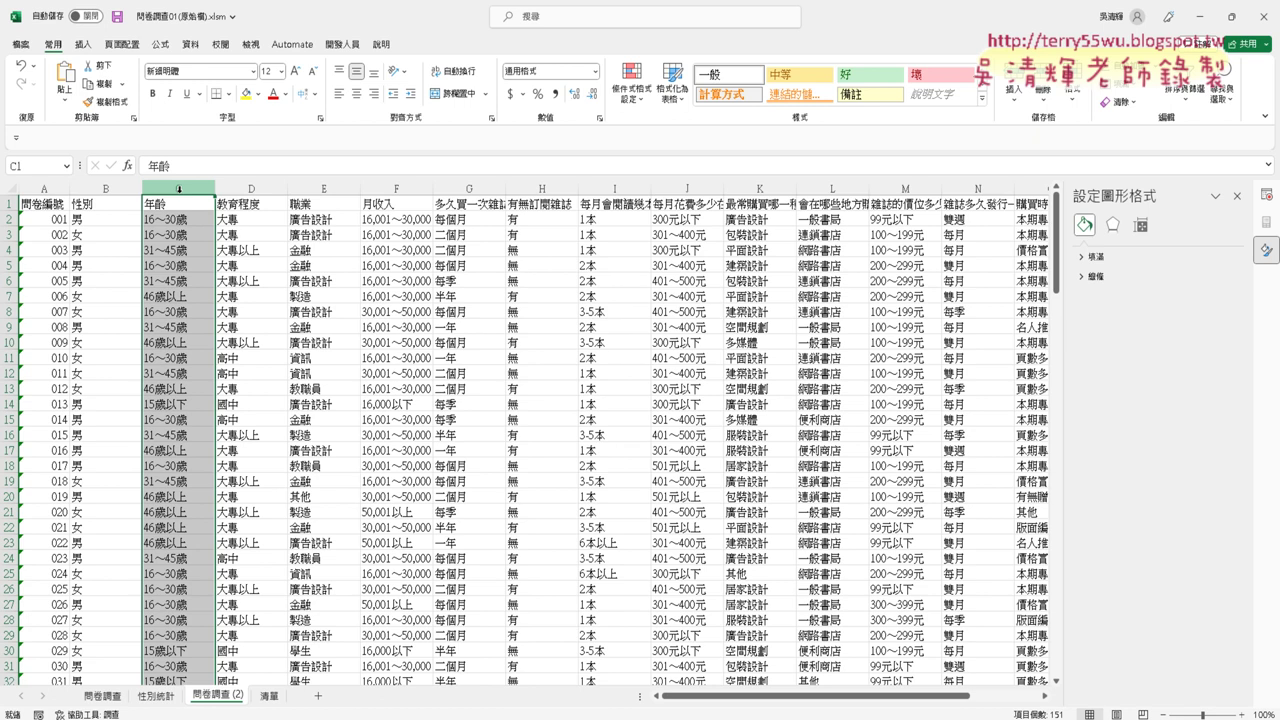
pyautogui.click(183, 408)
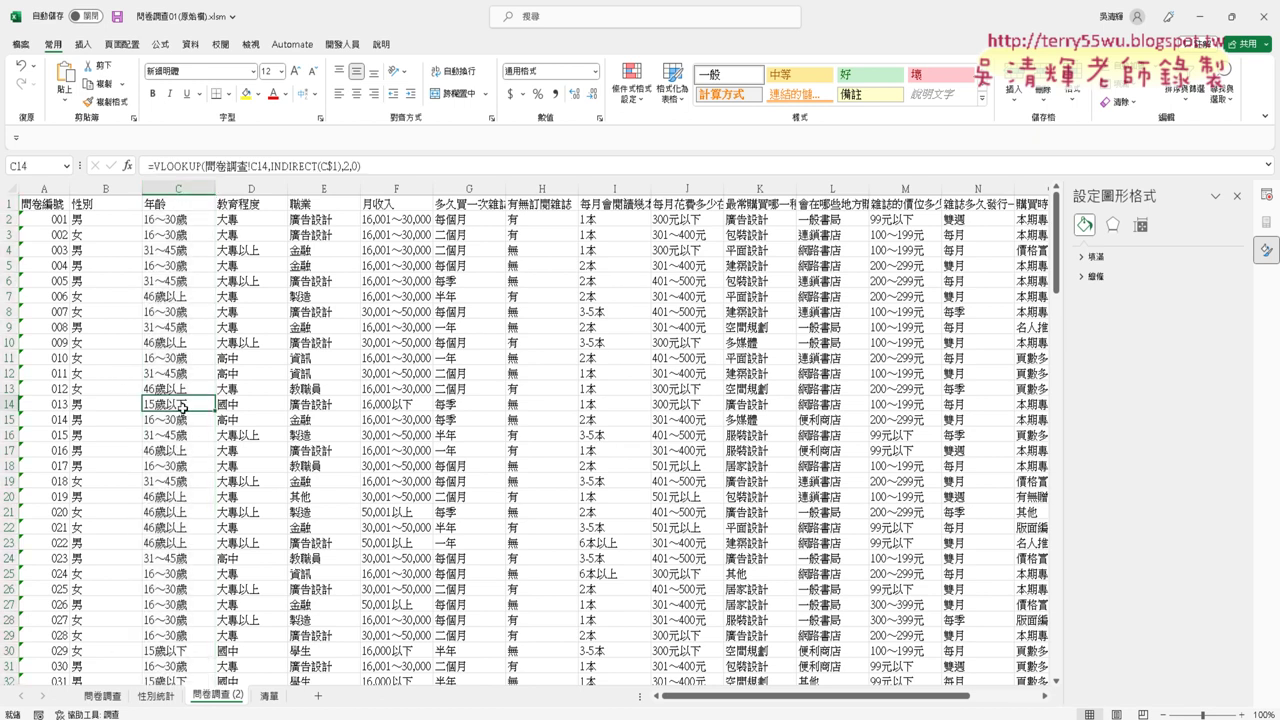
pyautogui.click(84, 44)
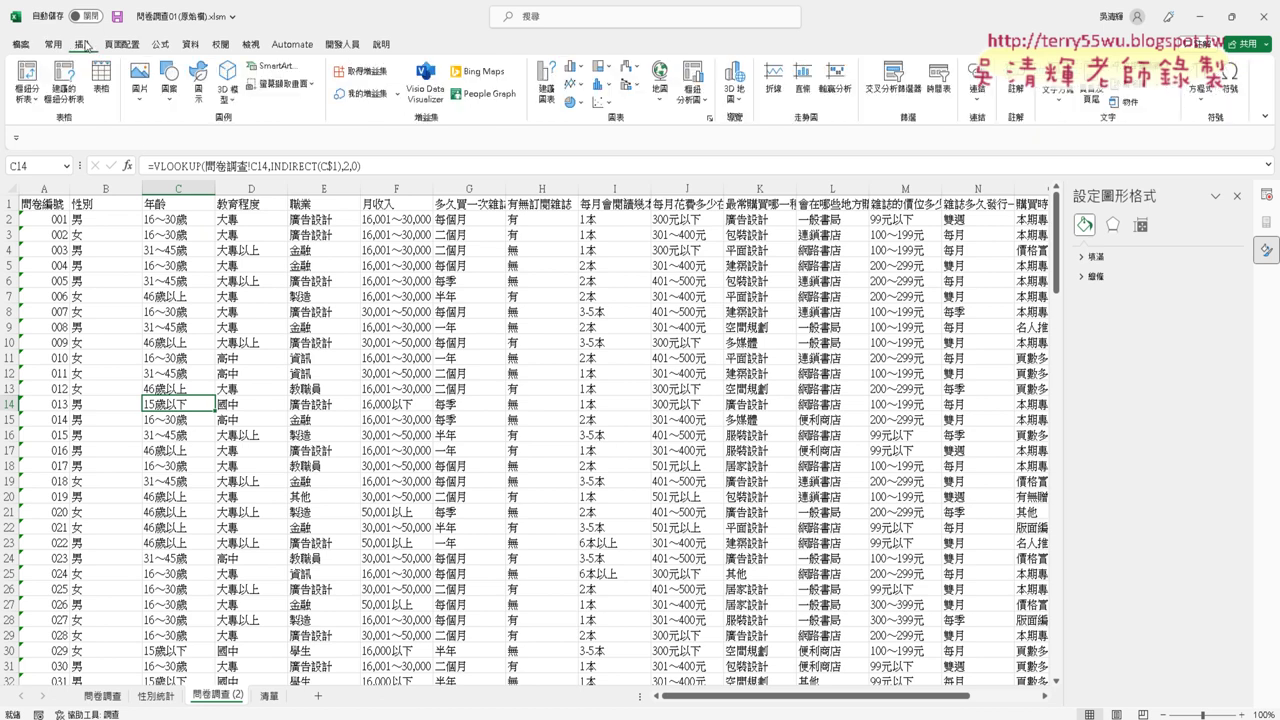
pyautogui.click(27, 76)
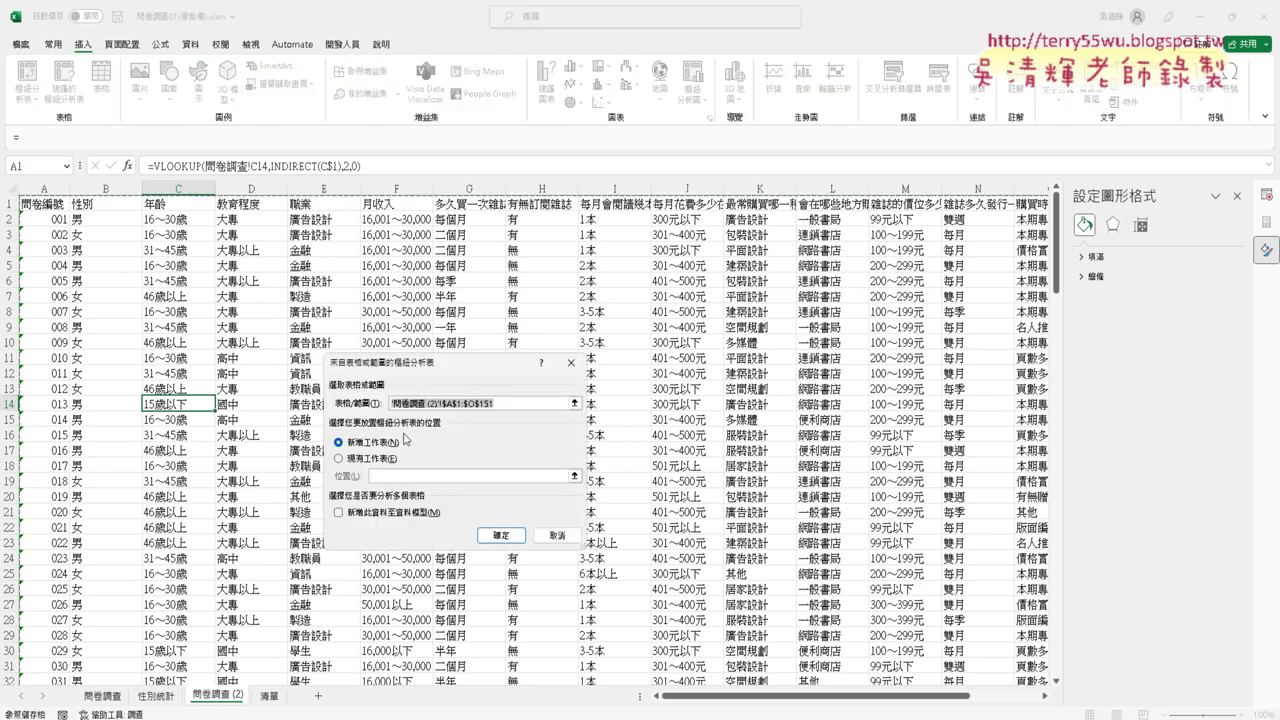
# Step: Build the PivotTable on a new sheet counting 年齡 by age group as % of grand total
pyautogui.click(490, 536)
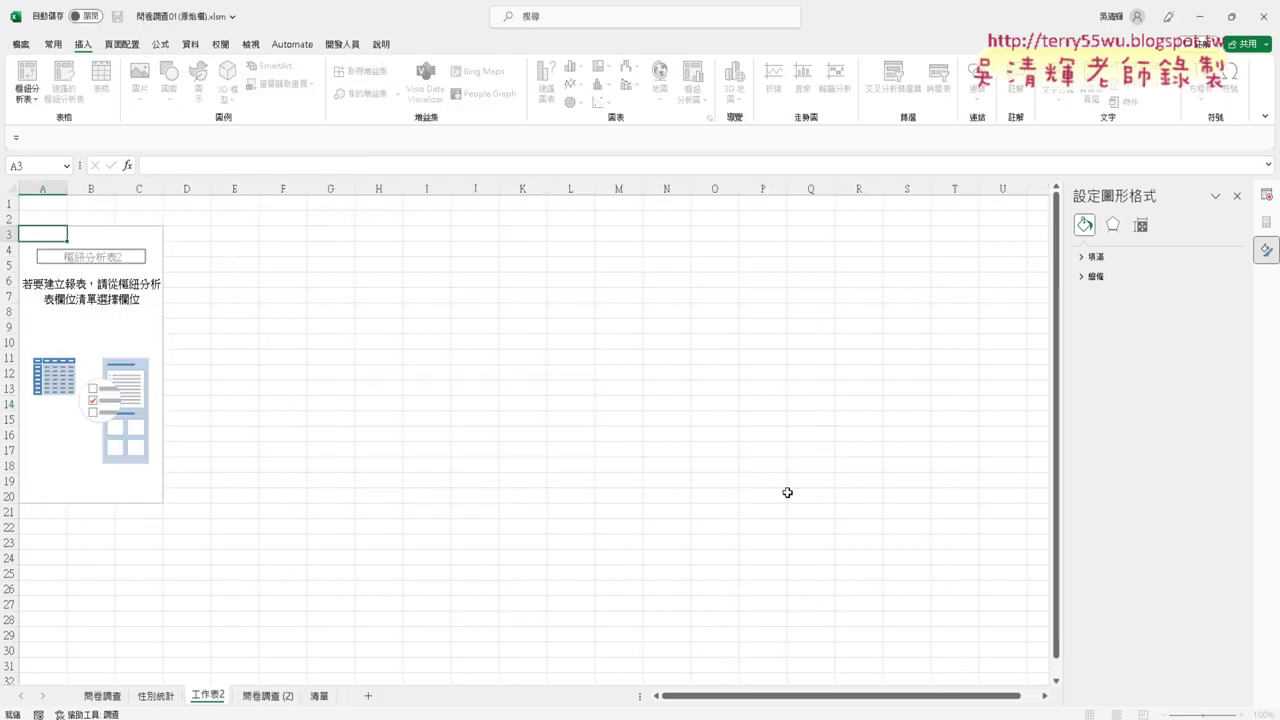
pyautogui.moveTo(1062, 309); pyautogui.dragTo(1072, 510)
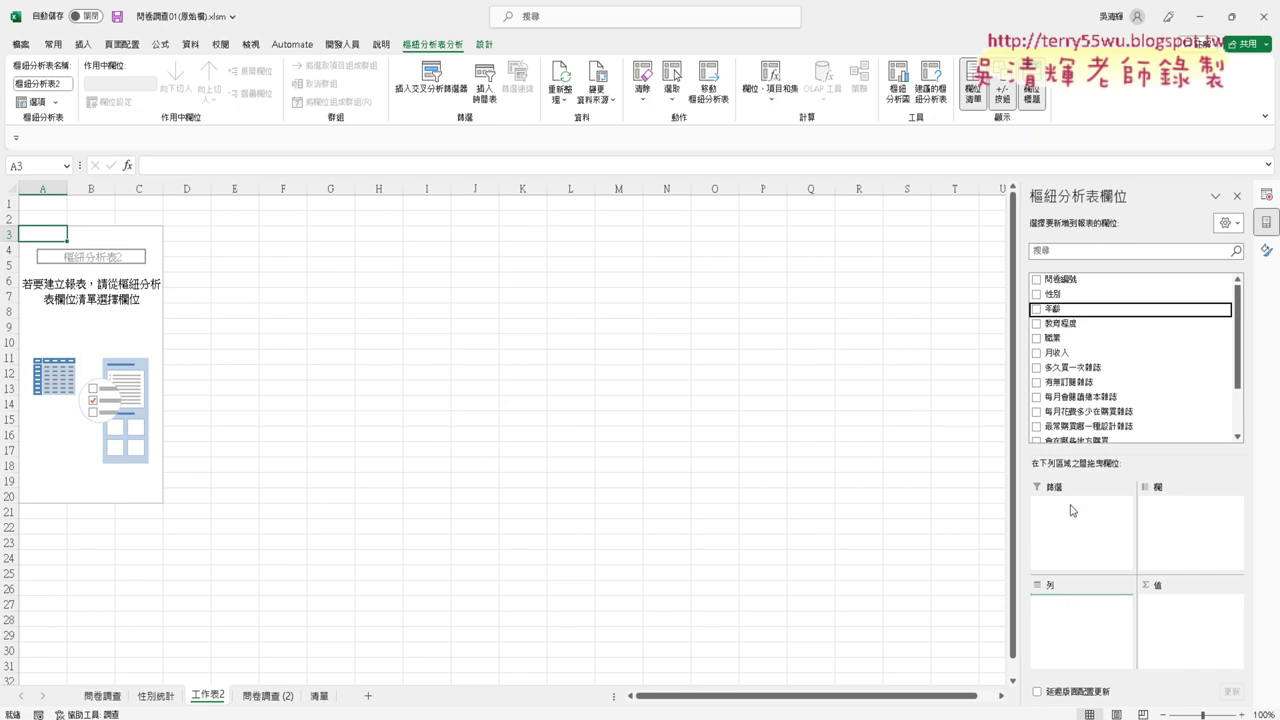
pyautogui.moveTo(1055, 309); pyautogui.dragTo(1213, 635)
pyautogui.click(1236, 603)
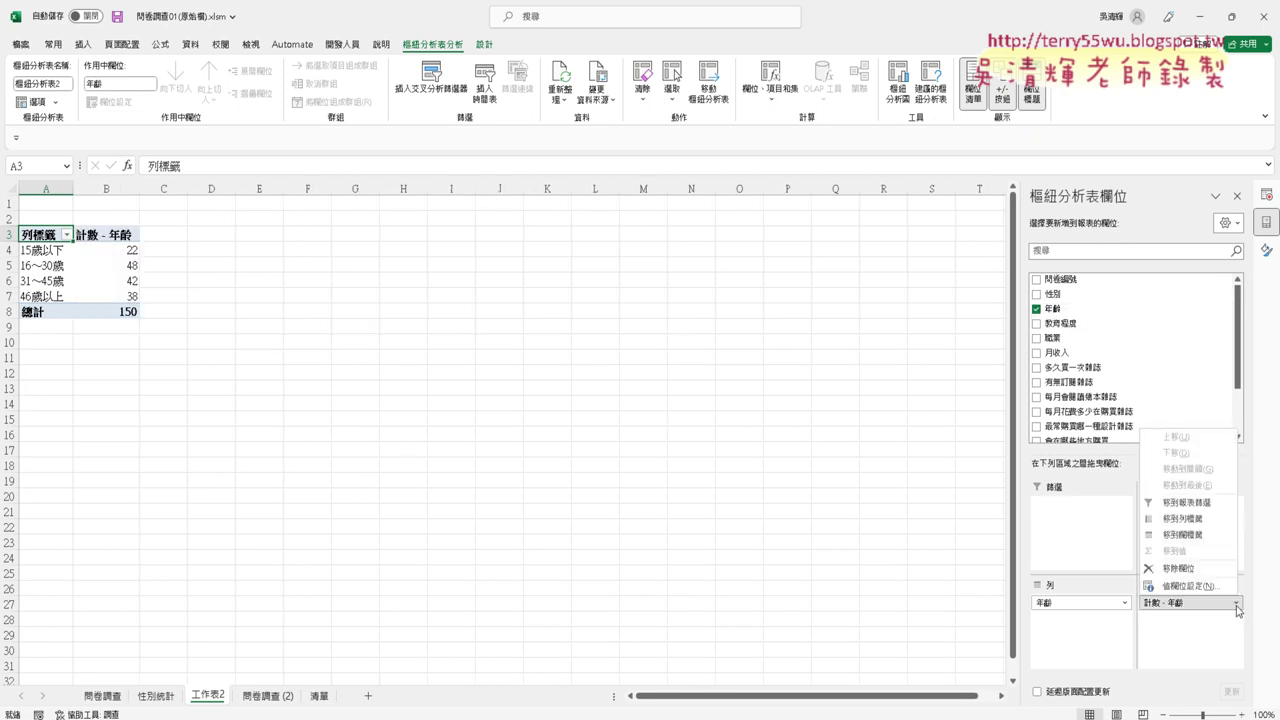
pyautogui.click(1185, 585)
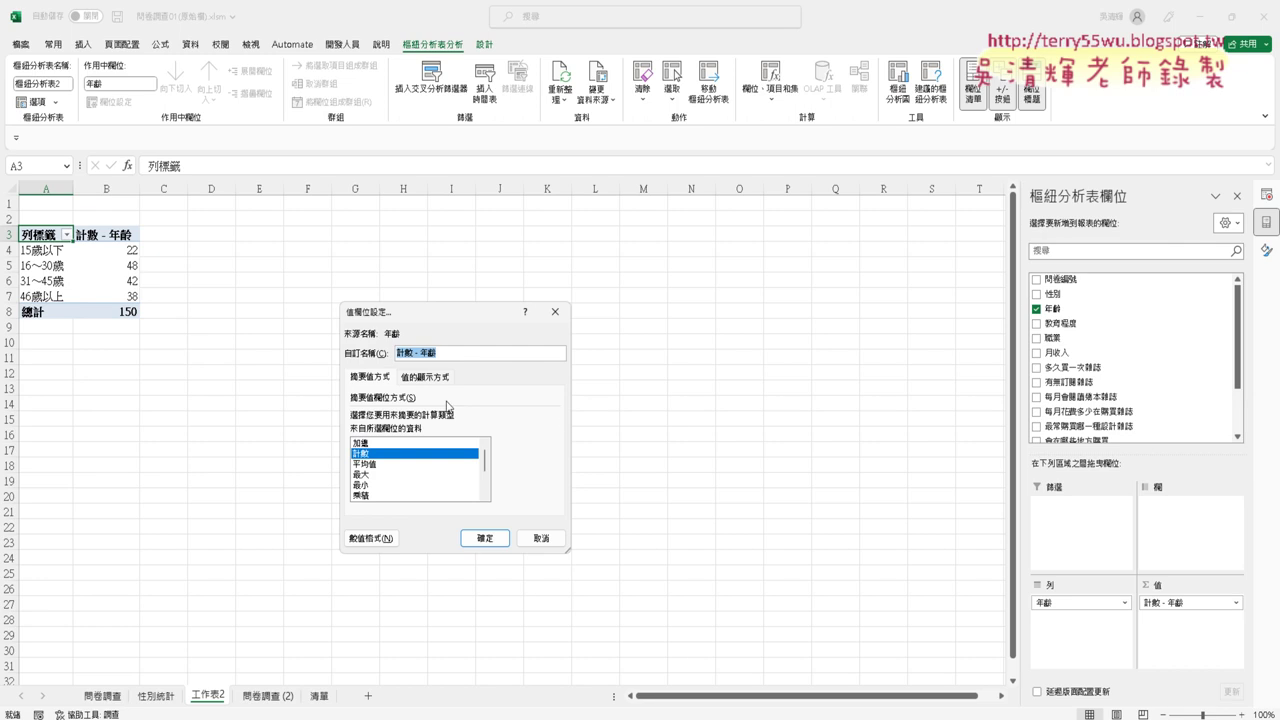
pyautogui.click(426, 377)
pyautogui.click(453, 420)
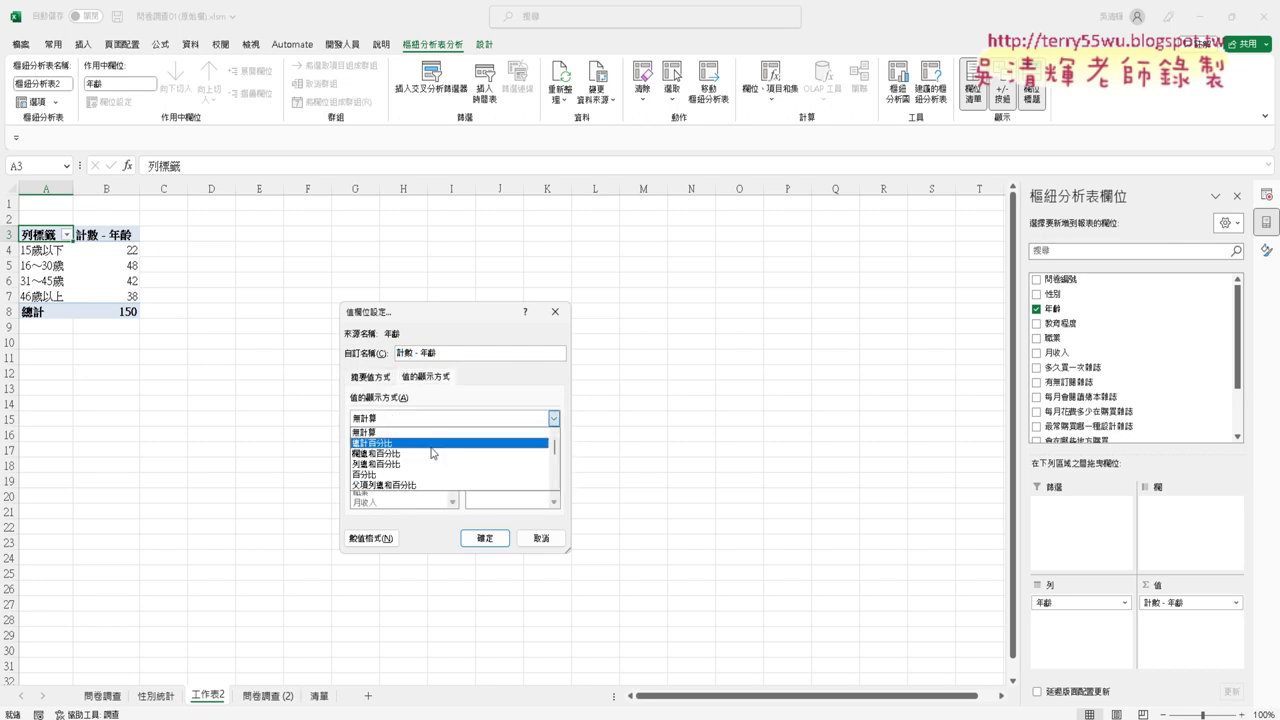
pyautogui.click(430, 438)
pyautogui.click(485, 538)
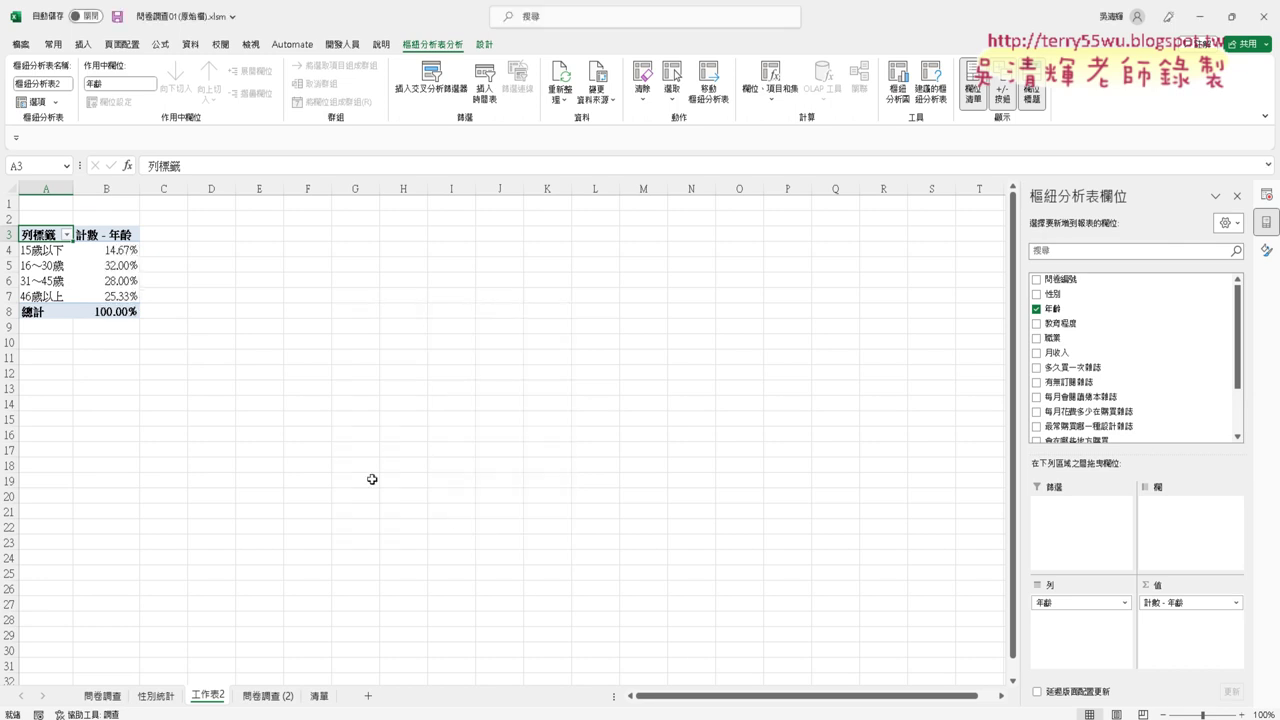
# Step: Remove decimals so the age shares read 15%, 32%, 28%, 25%
pyautogui.moveTo(120, 250); pyautogui.dragTo(120, 311)
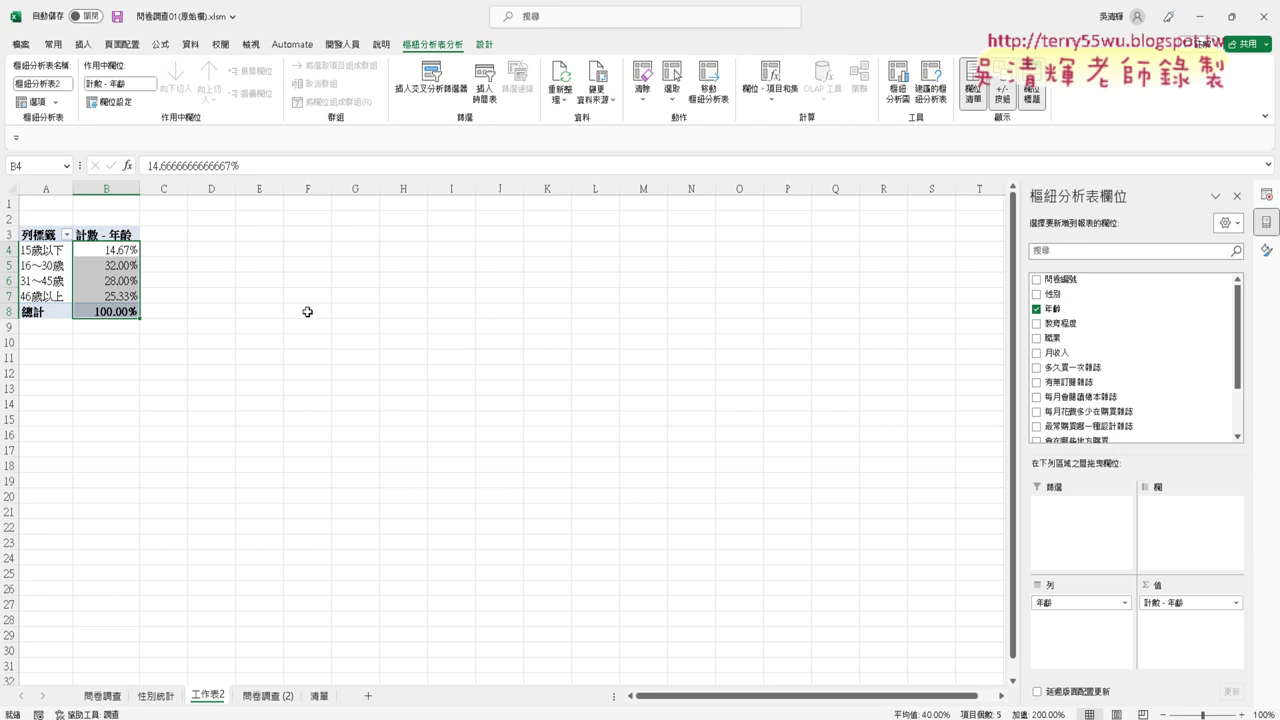
pyautogui.click(55, 45)
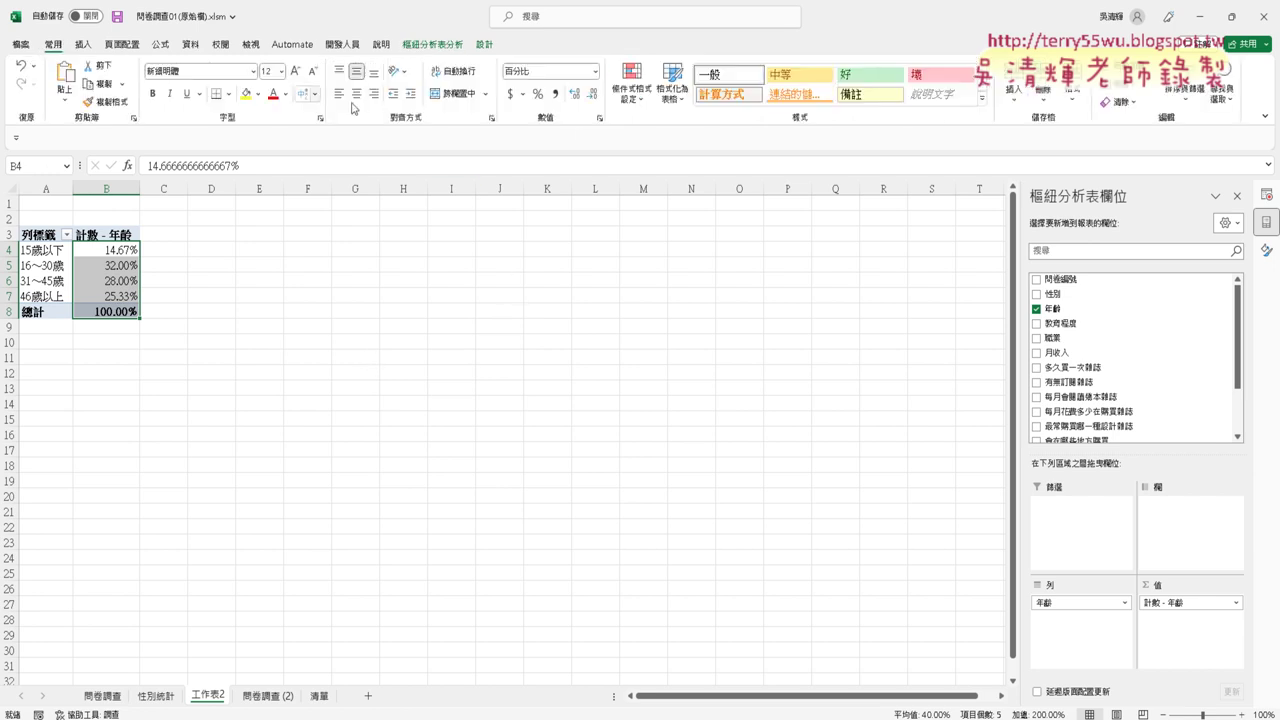
pyautogui.click(594, 94)
pyautogui.click(594, 94)
pyautogui.click(216, 431)
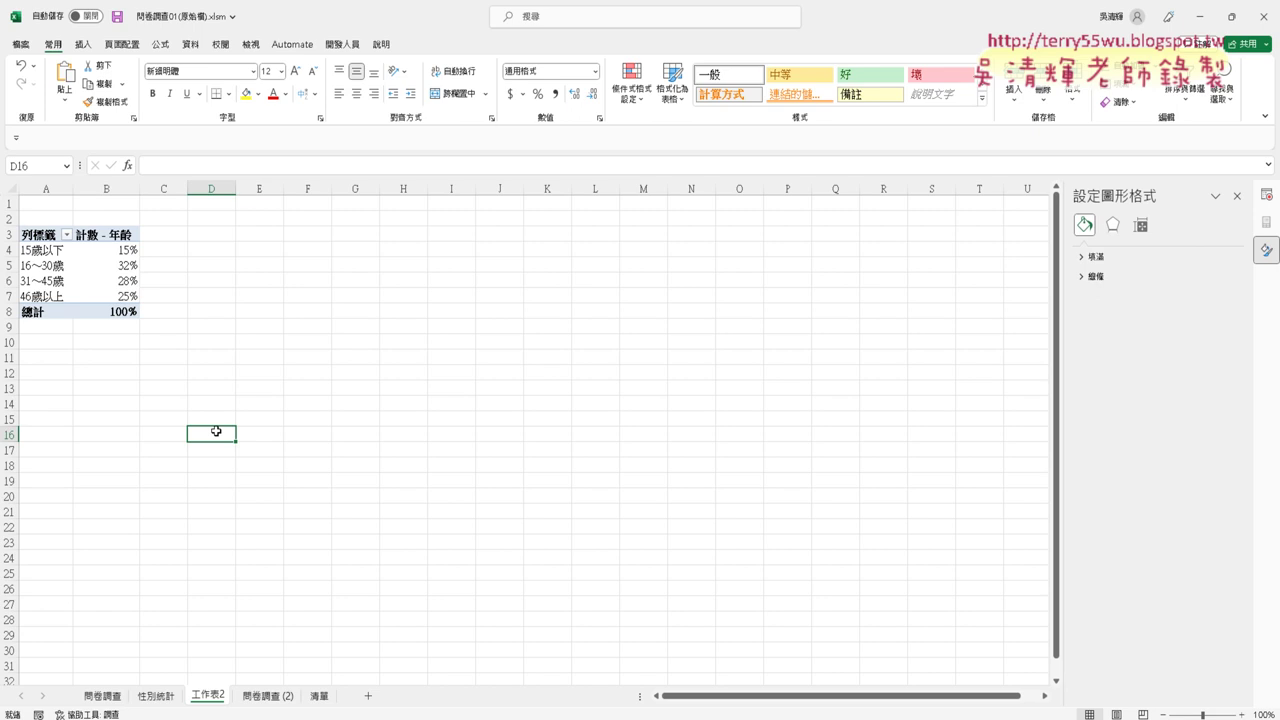
pyautogui.click(119, 268)
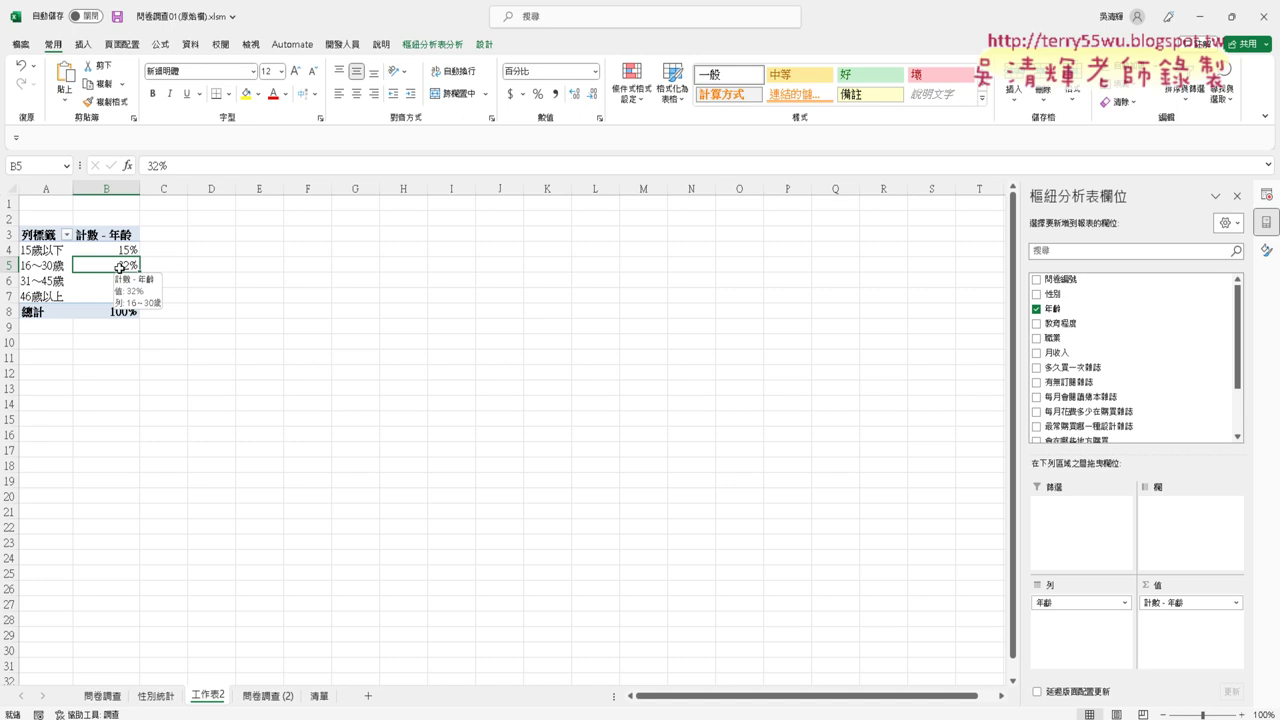
pyautogui.click(449, 47)
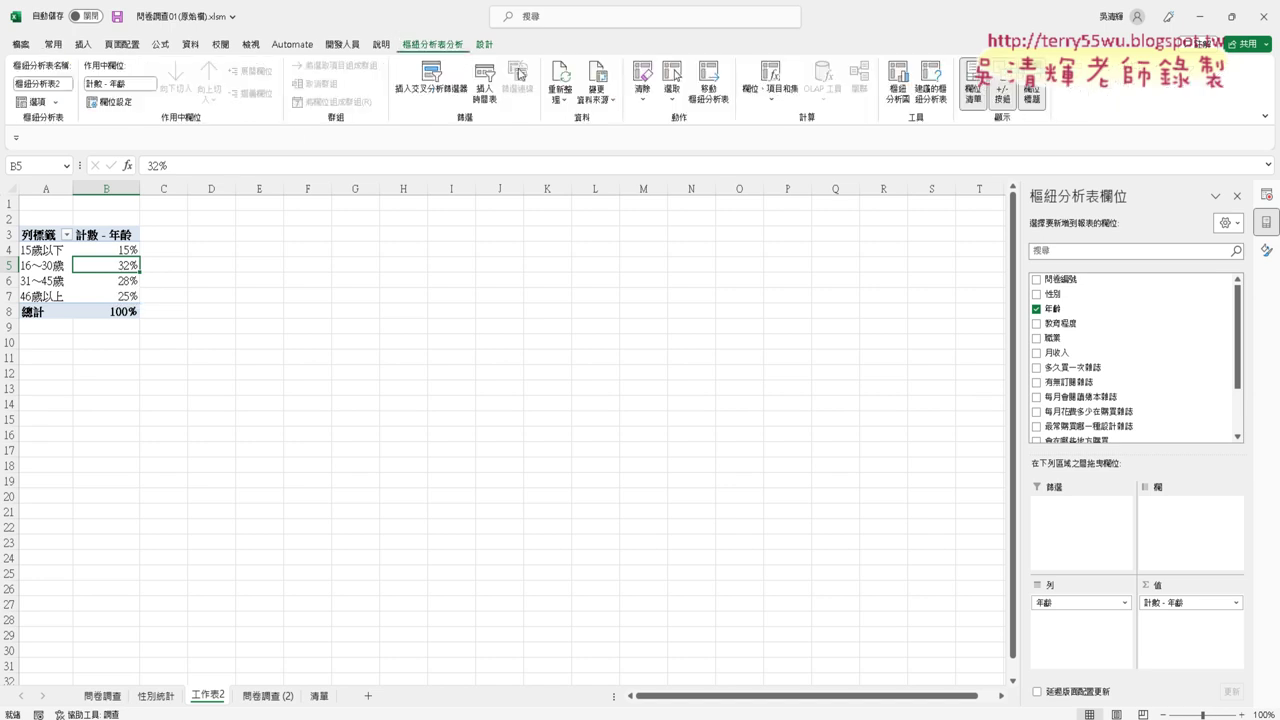
# Step: Insert a pivot pie chart of the age percentages and enlarge it beside the PivotTable
pyautogui.click(897, 95)
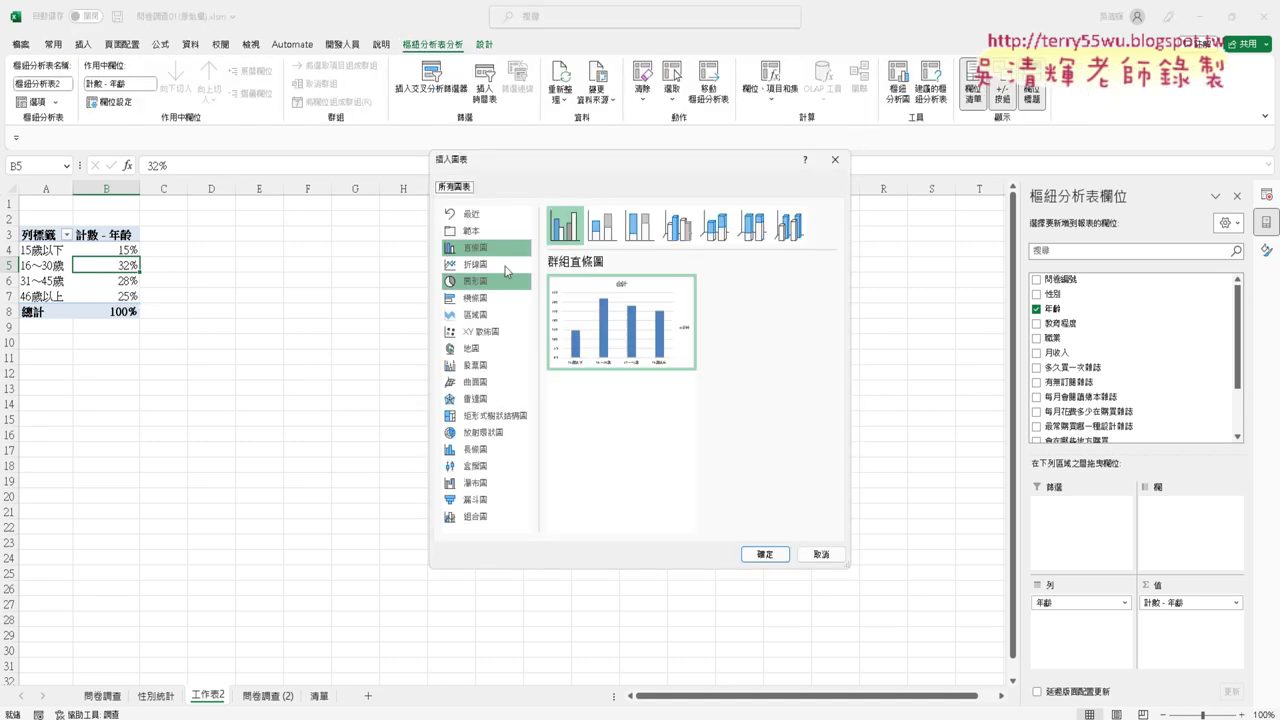
pyautogui.click(463, 288)
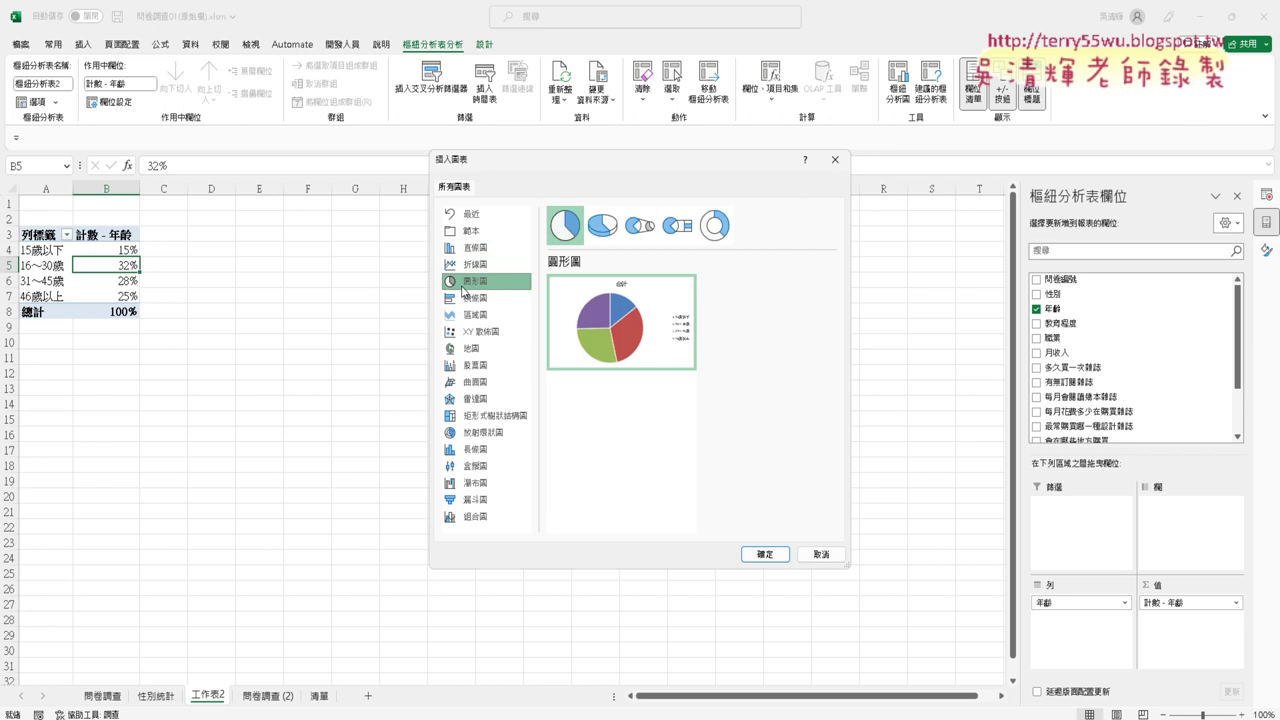
pyautogui.click(762, 554)
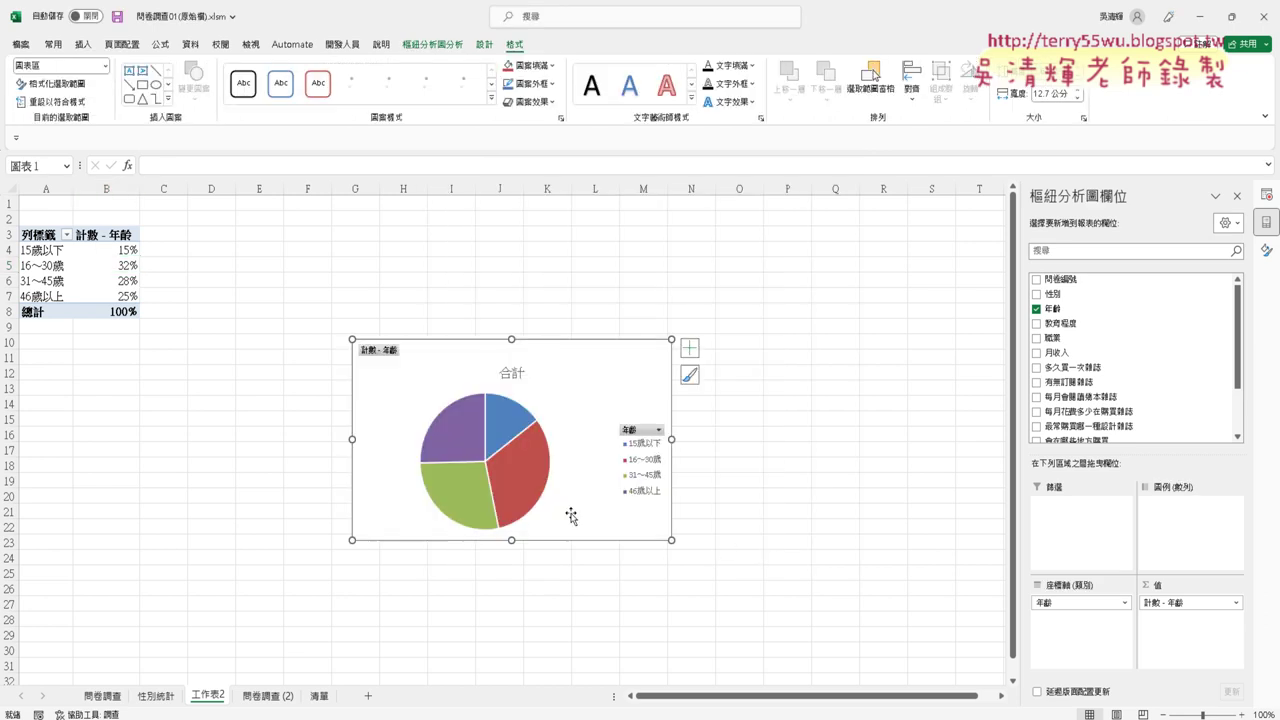
pyautogui.moveTo(427, 364); pyautogui.dragTo(234, 252)
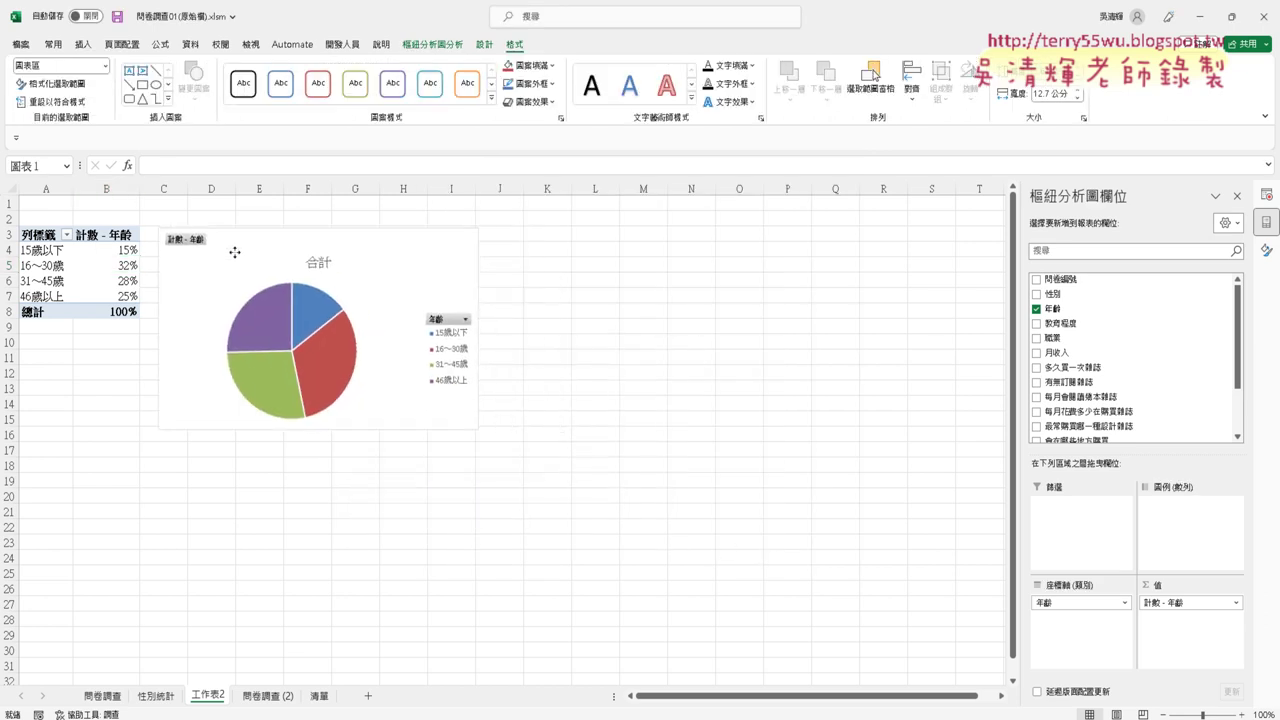
pyautogui.moveTo(478, 428); pyautogui.dragTo(750, 580)
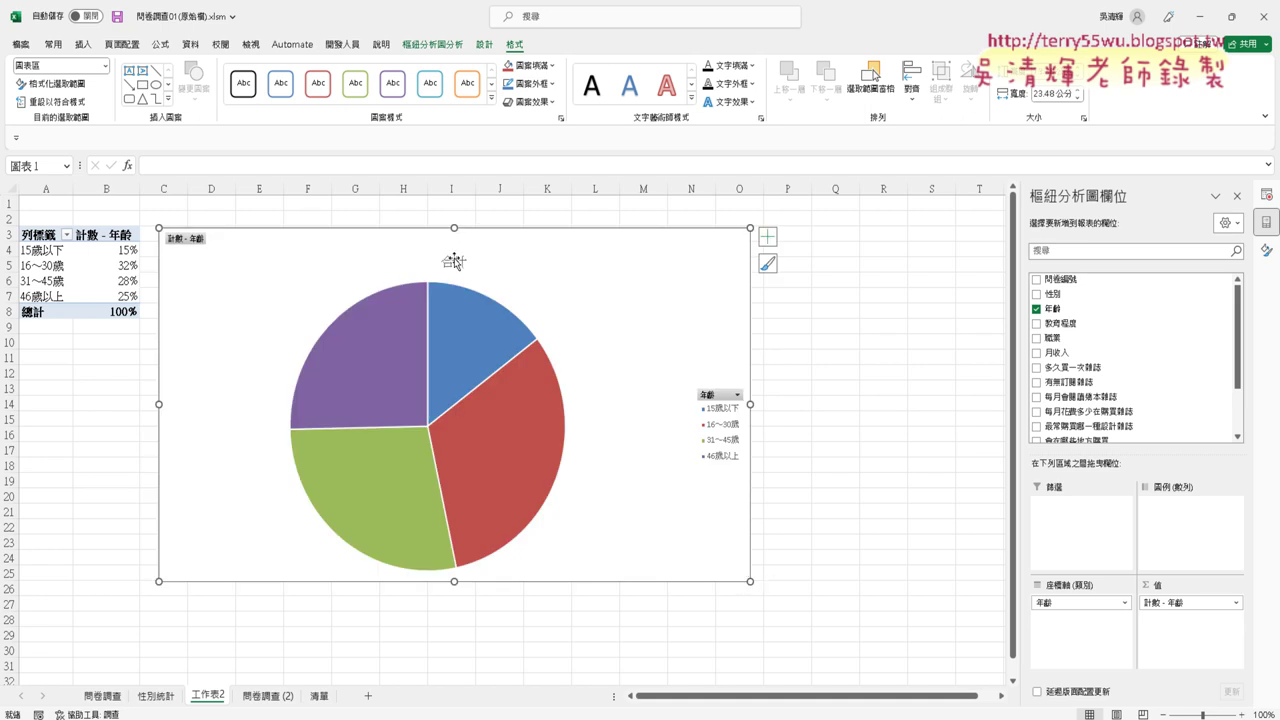
# Step: Retitle the pie chart 年齡比例圖 and make the title red and bold
pyautogui.click(454, 261)
pyautogui.doubleClick(458, 262)
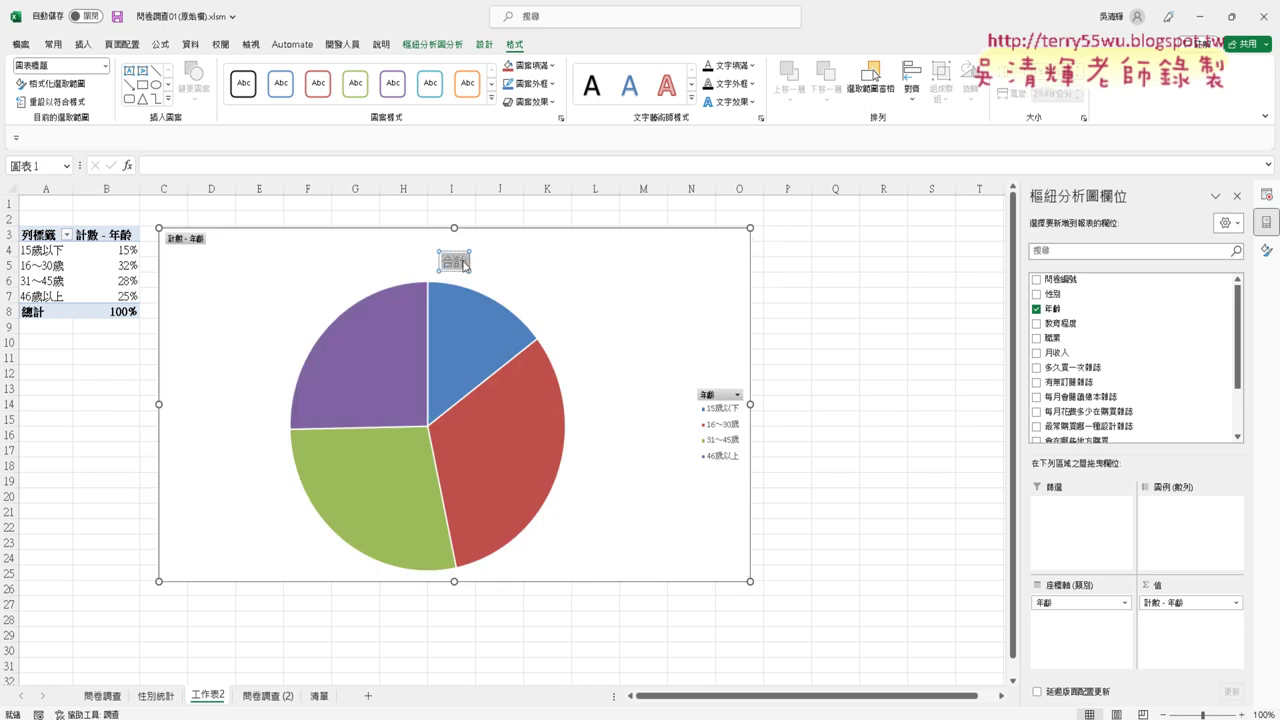
pyautogui.write('年ㄌ一')
pyautogui.write('齡圖ㄐ一')
pyautogui.press('BackSpace')
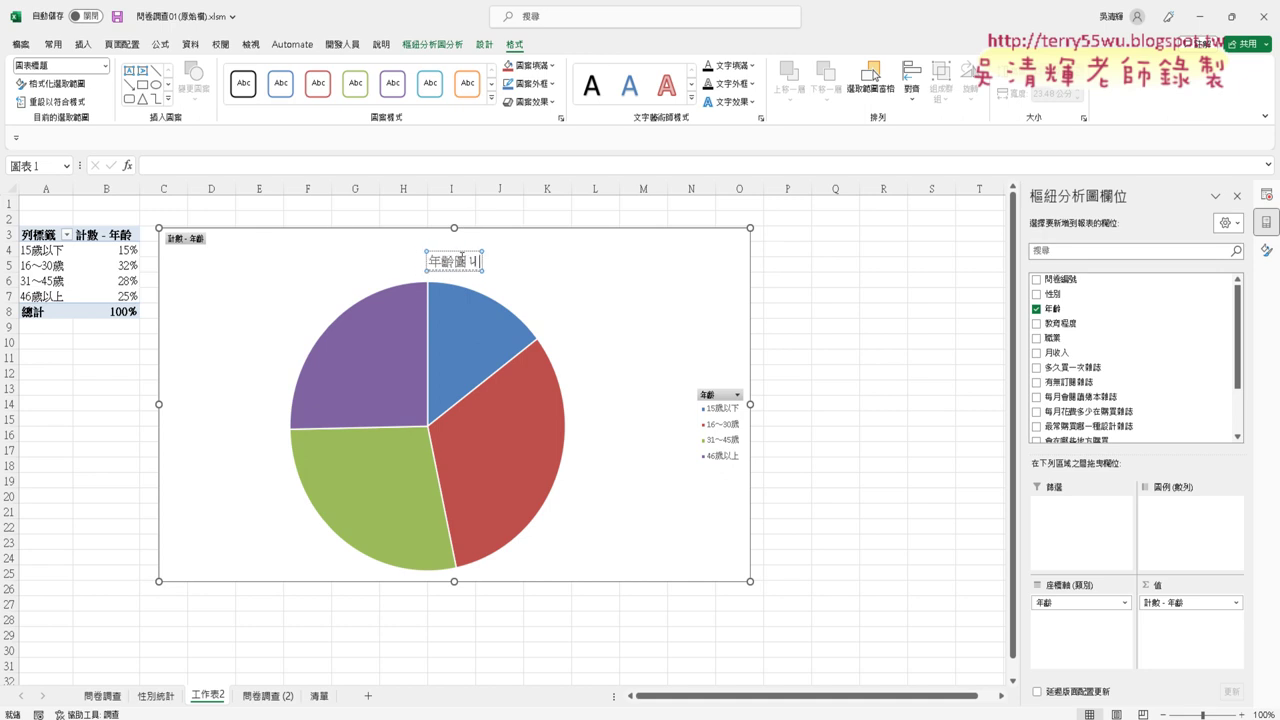
pyautogui.press('BackSpace')
pyautogui.press('BackSpace')
pyautogui.write('比例')
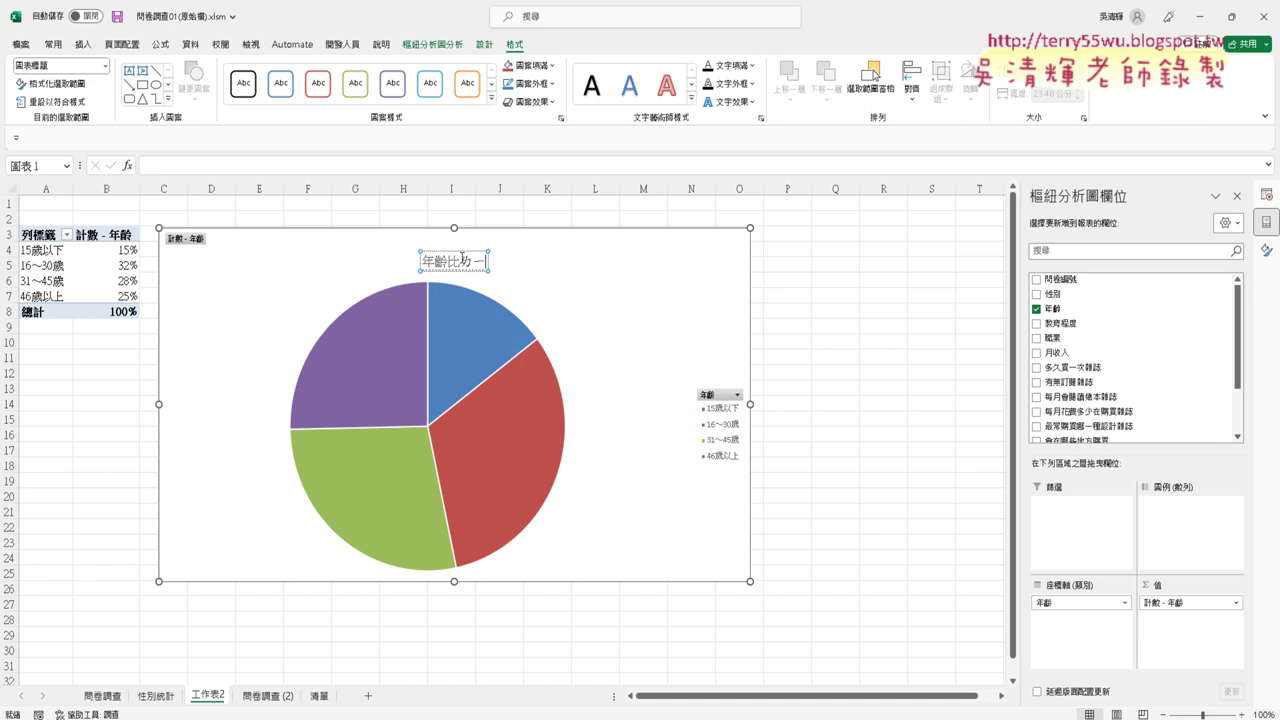
pyautogui.write('圖')
pyautogui.press('Return')
pyautogui.click(461, 250)
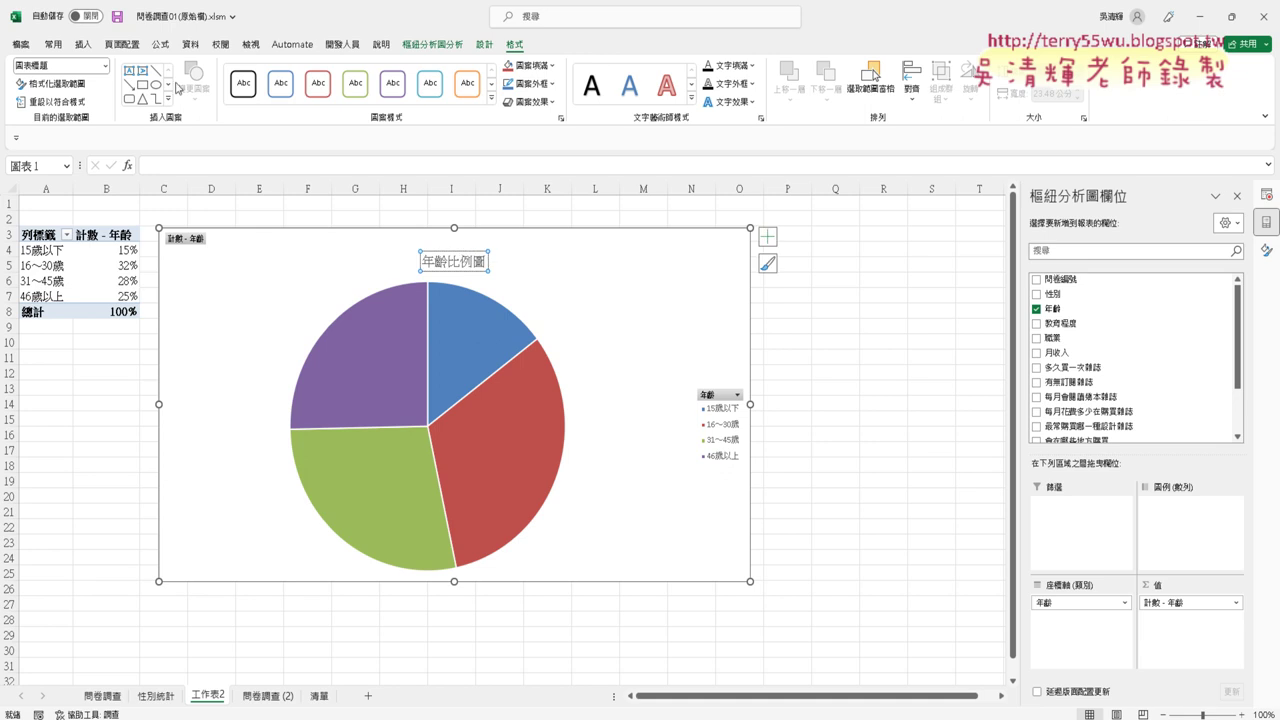
pyautogui.click(53, 44)
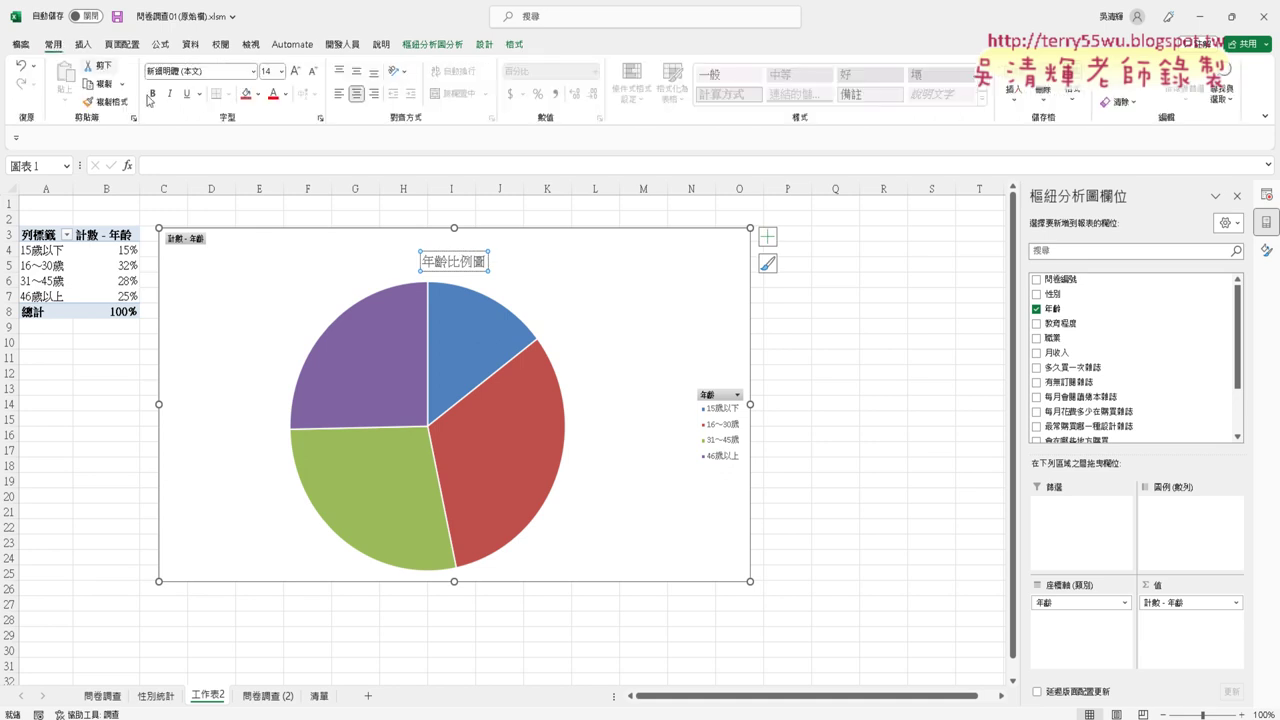
pyautogui.click(272, 93)
pyautogui.click(153, 93)
# Step: Enlarge the 年齡比例圖 title to 16 pt and delete the pie's legend
pyautogui.click(296, 71)
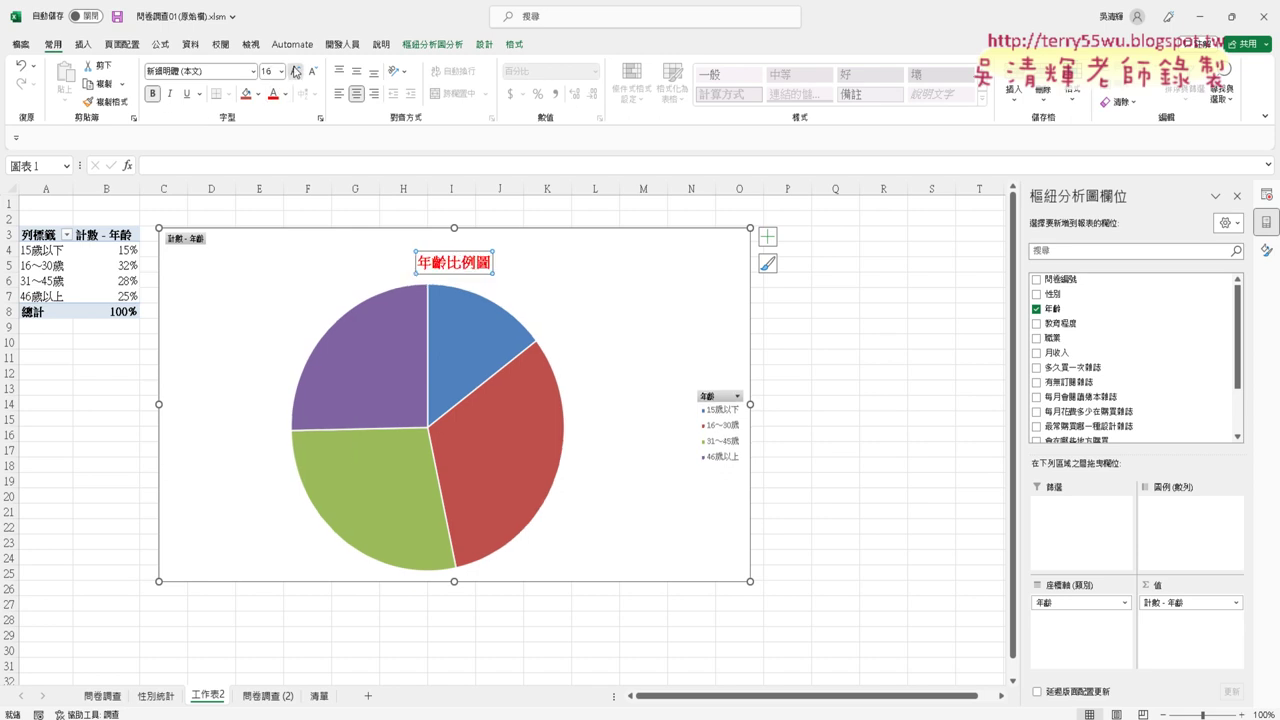
pyautogui.click(296, 71)
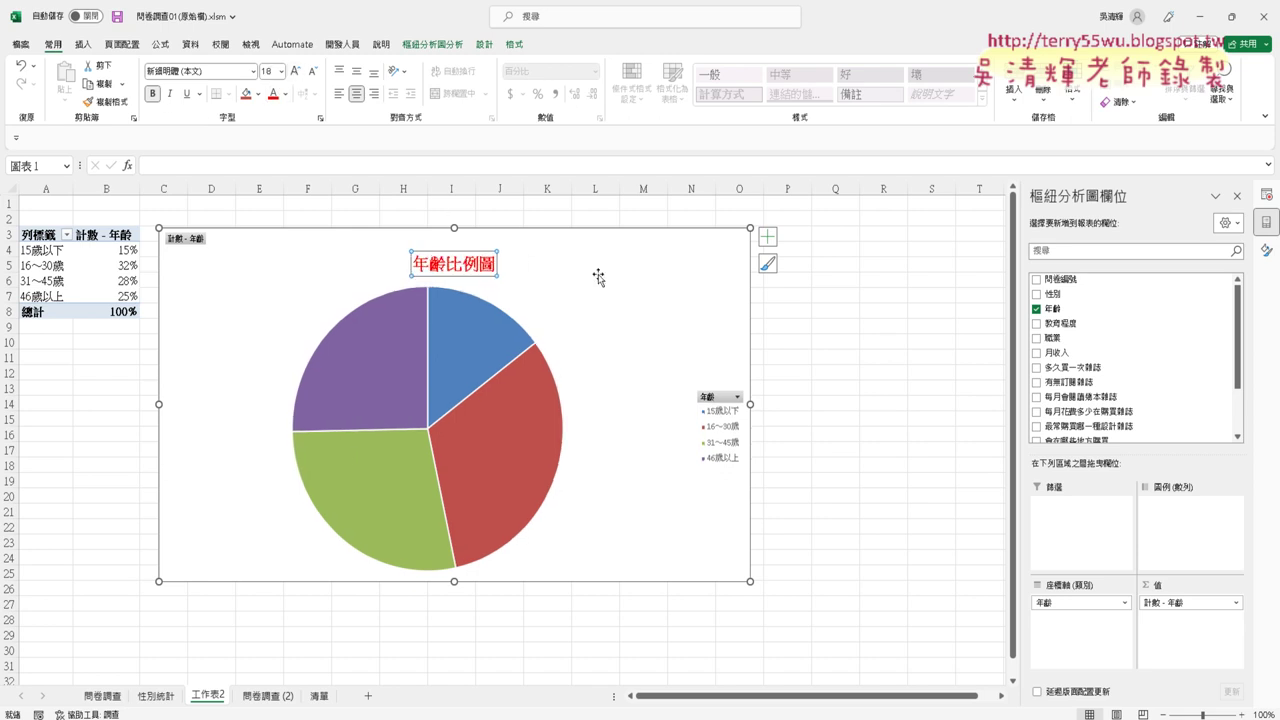
pyautogui.click(720, 421)
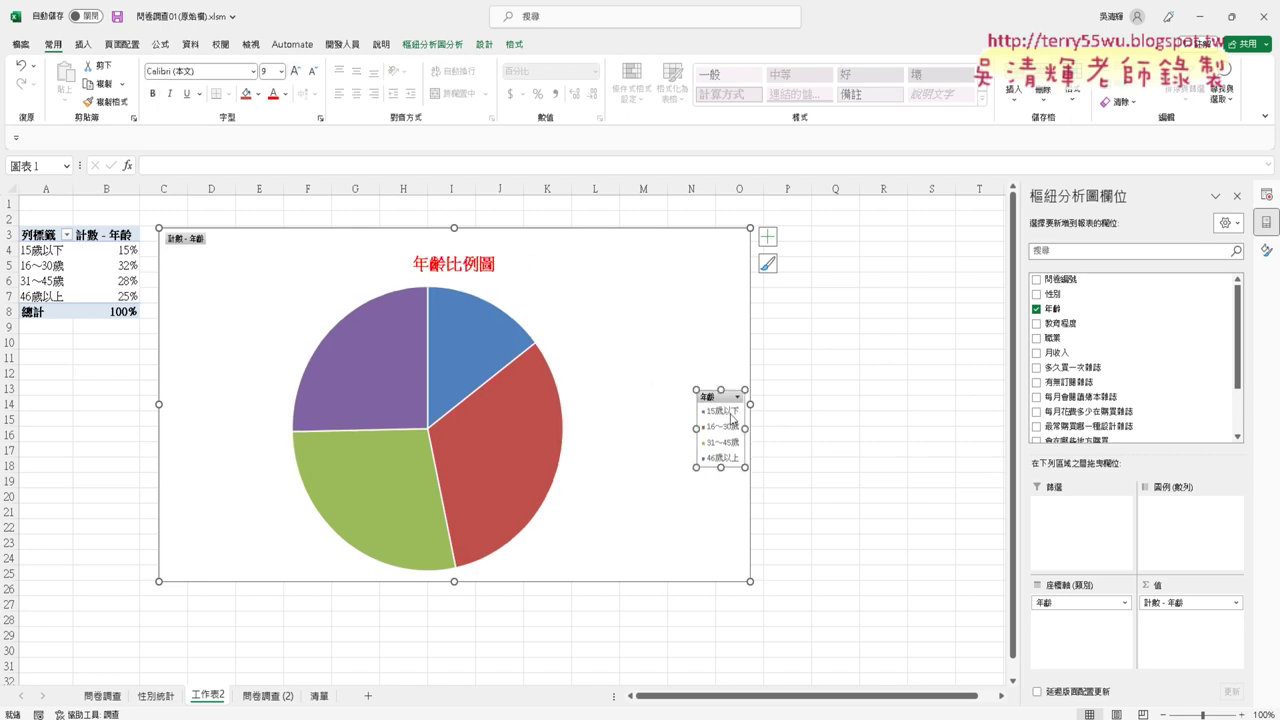
pyautogui.press('Delete')
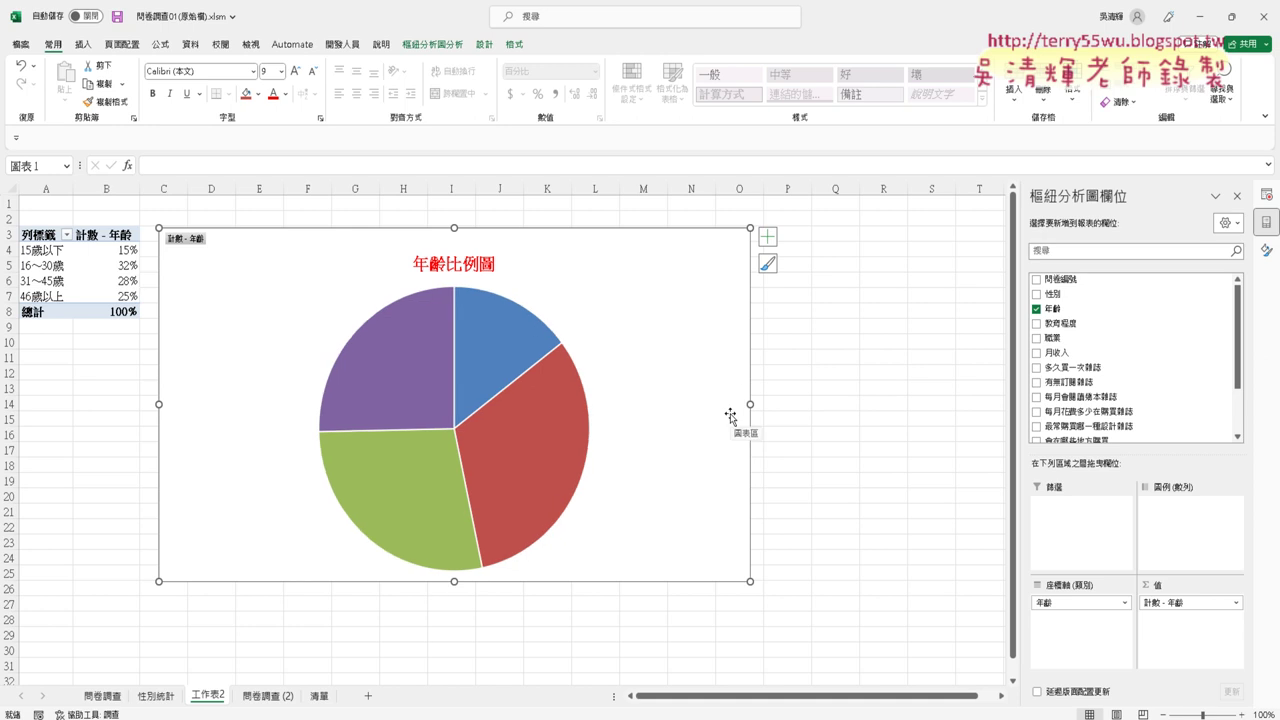
# Step: Add data callout labels (15%, 32%, 28%, 25%) to the pie slices and enlarge the chart
pyautogui.rightClick(500, 340)
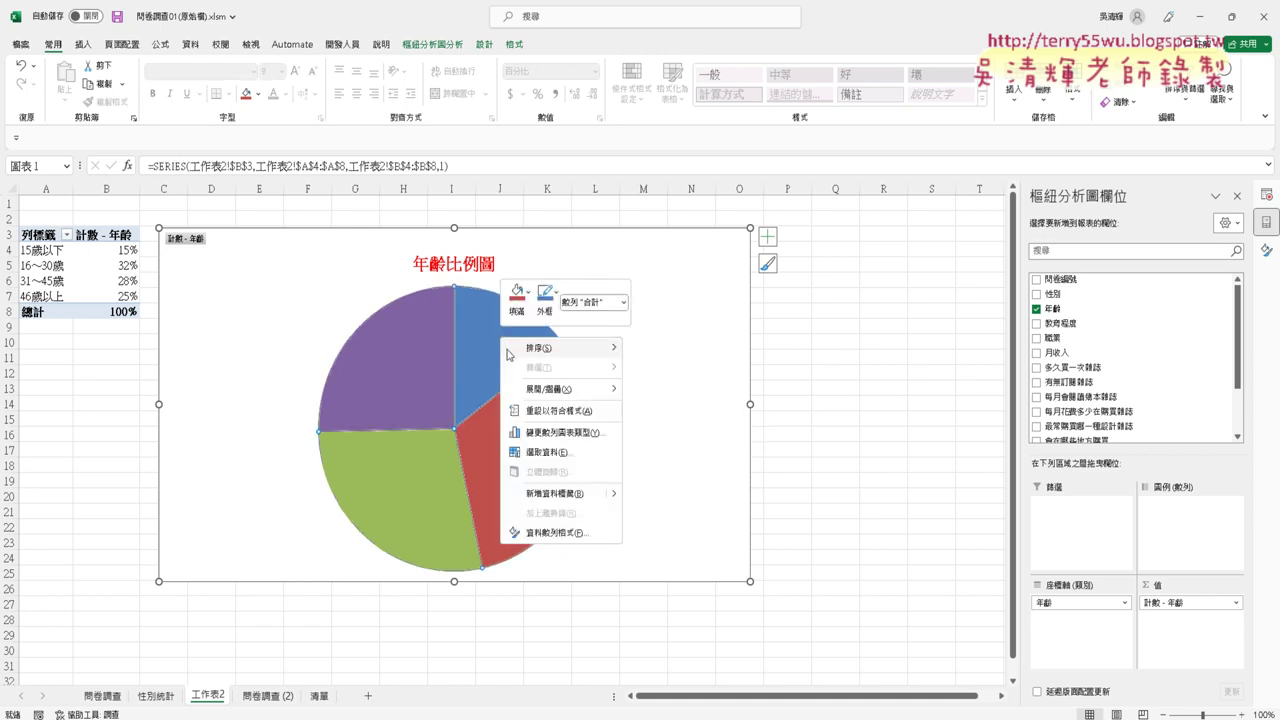
pyautogui.click(587, 500)
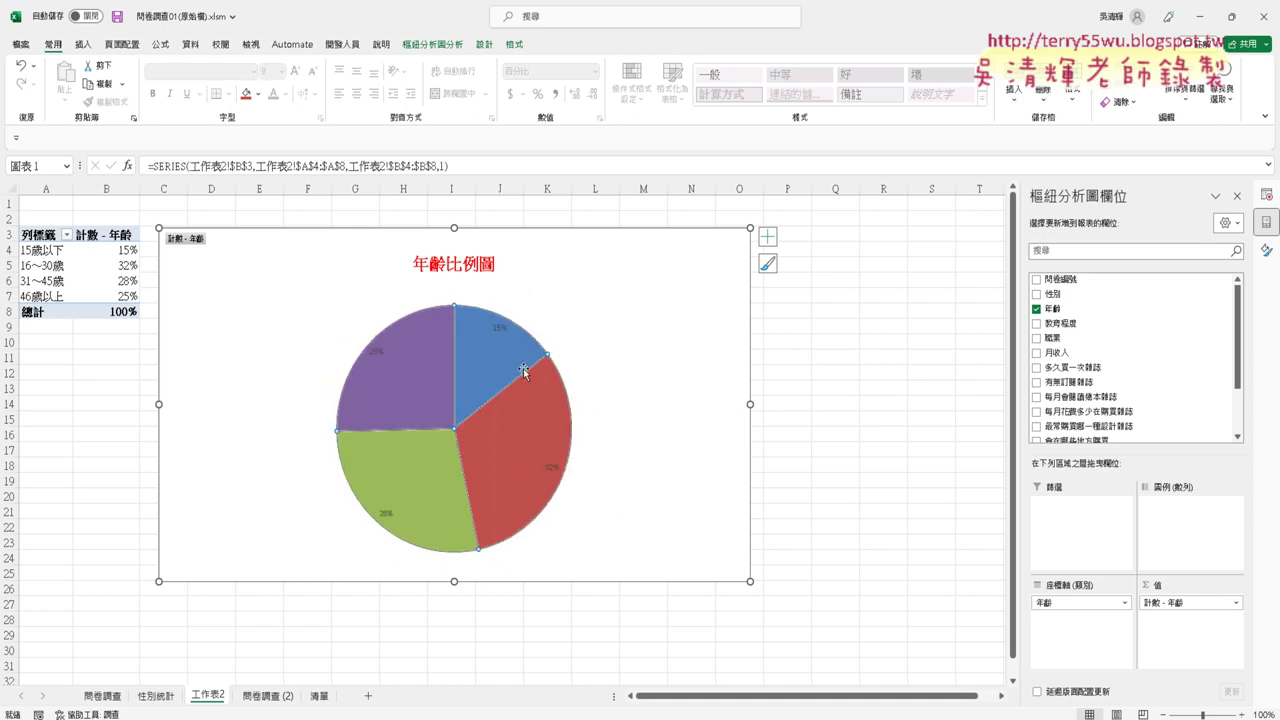
pyautogui.hotkey('ctrl', 'z')
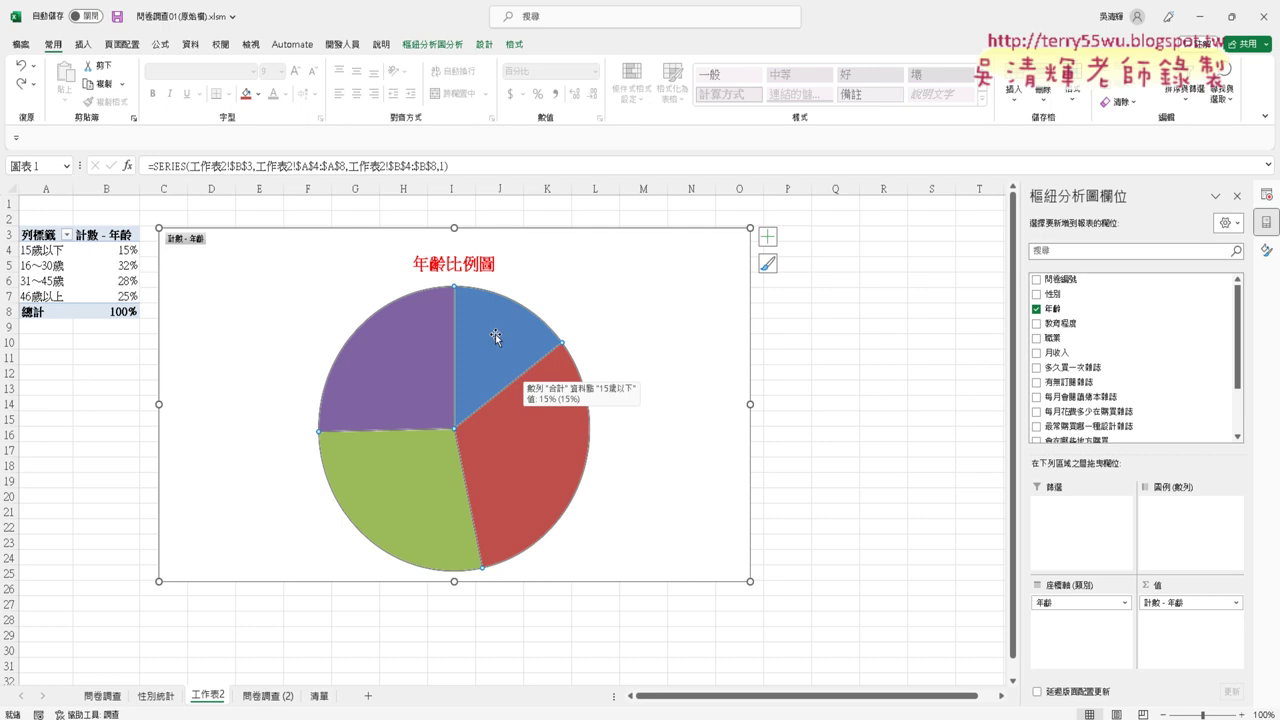
pyautogui.rightClick(498, 337)
pyautogui.moveTo(605, 493)
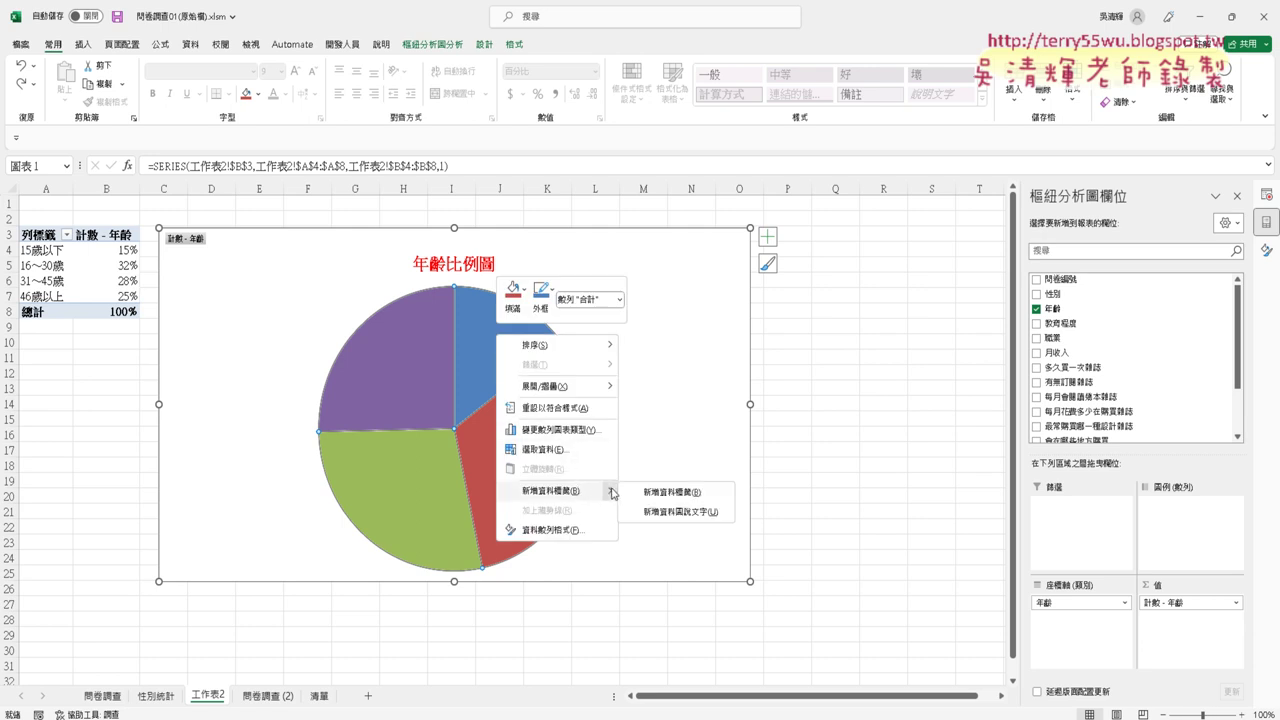
pyautogui.click(698, 513)
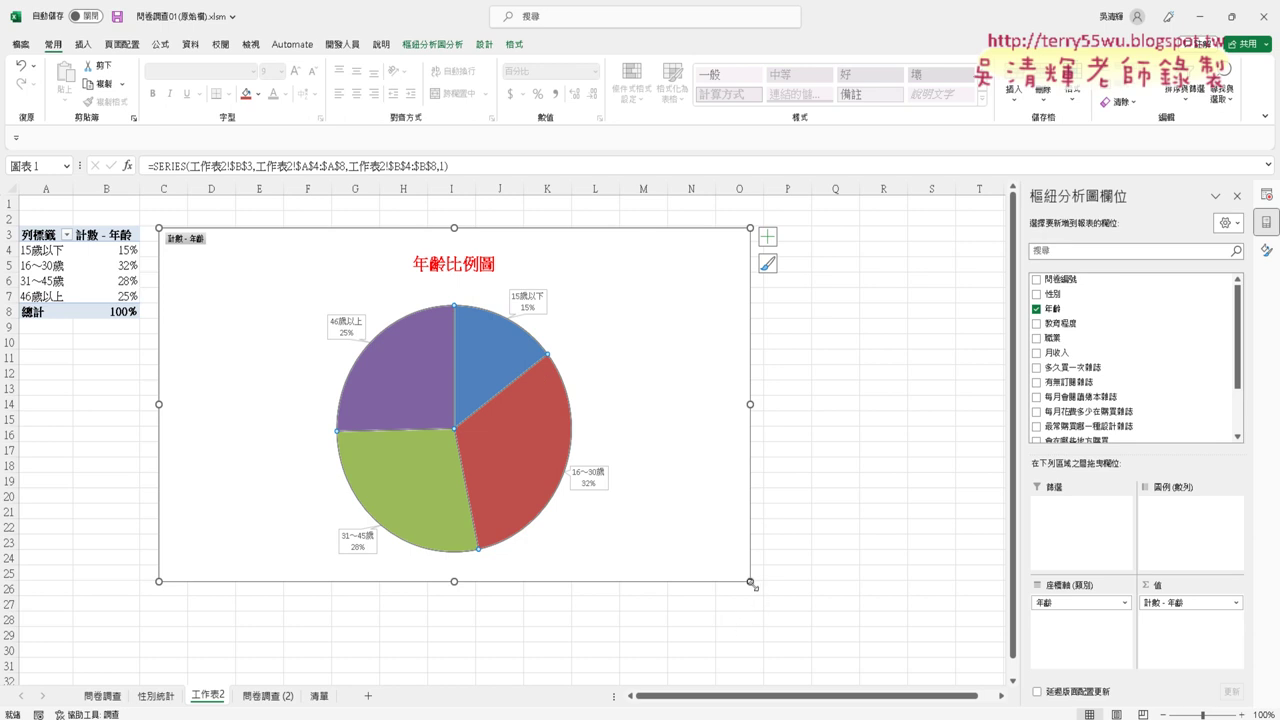
pyautogui.moveTo(755, 587); pyautogui.dragTo(777, 645)
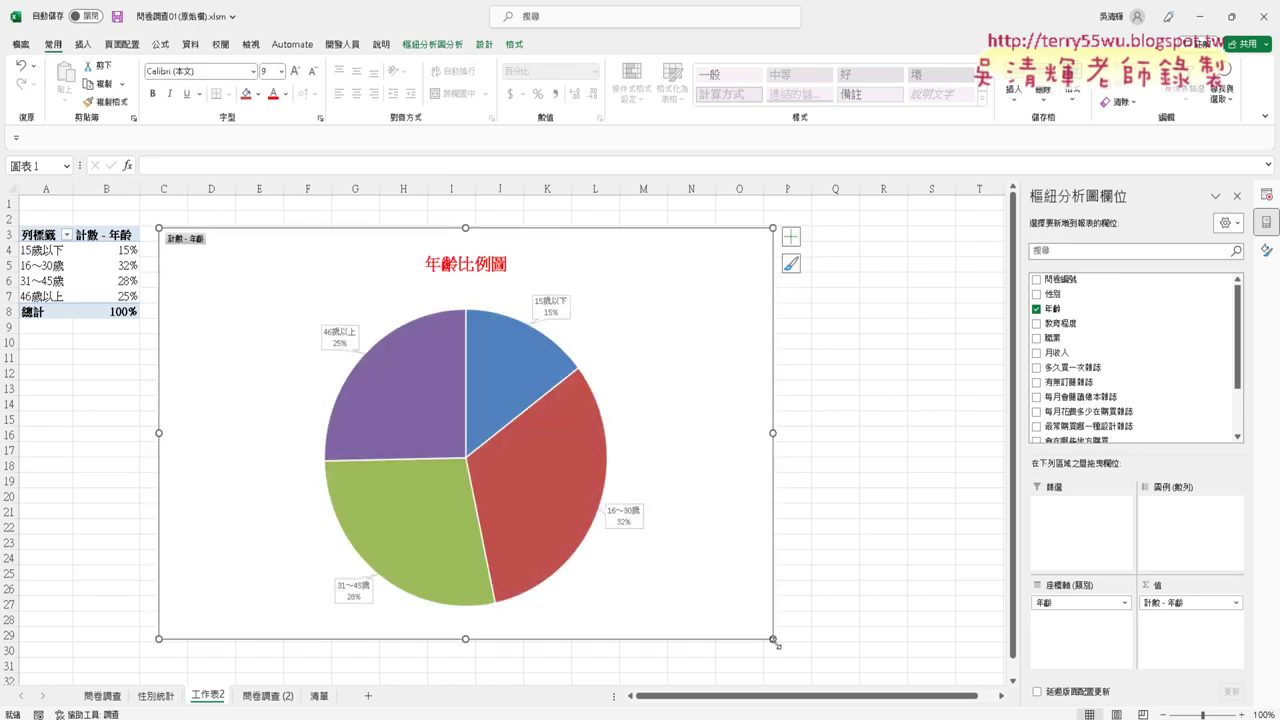
# Step: Rename the 工作表2 sheet to 年齡統計
pyautogui.click(884, 510)
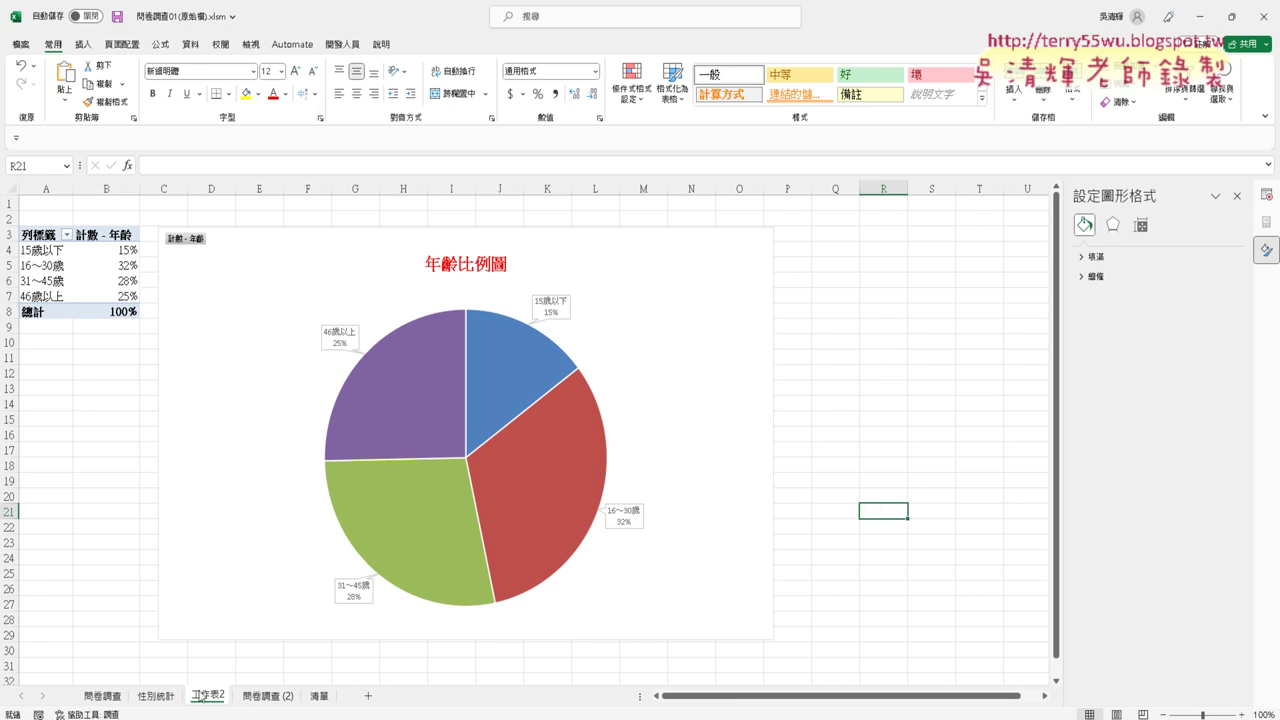
pyautogui.click(455, 266)
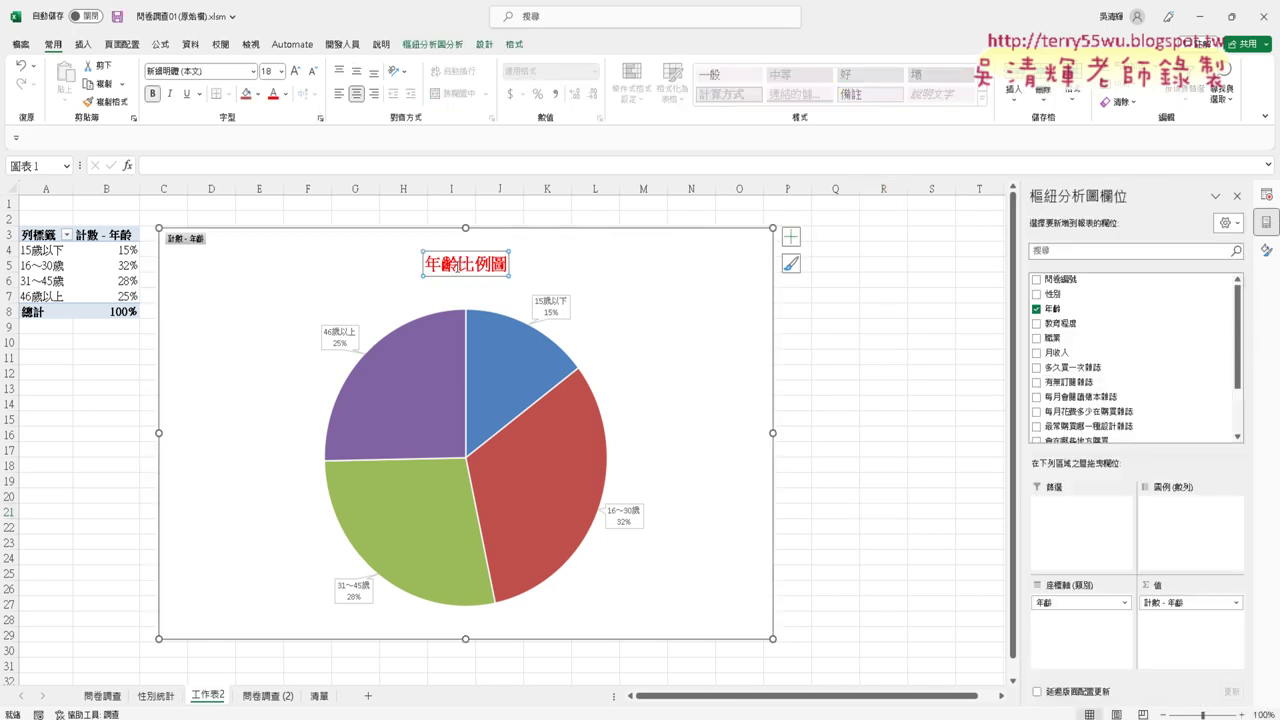
pyautogui.moveTo(425, 264); pyautogui.dragTo(458, 264)
pyautogui.hotkey('ctrl', 'c')
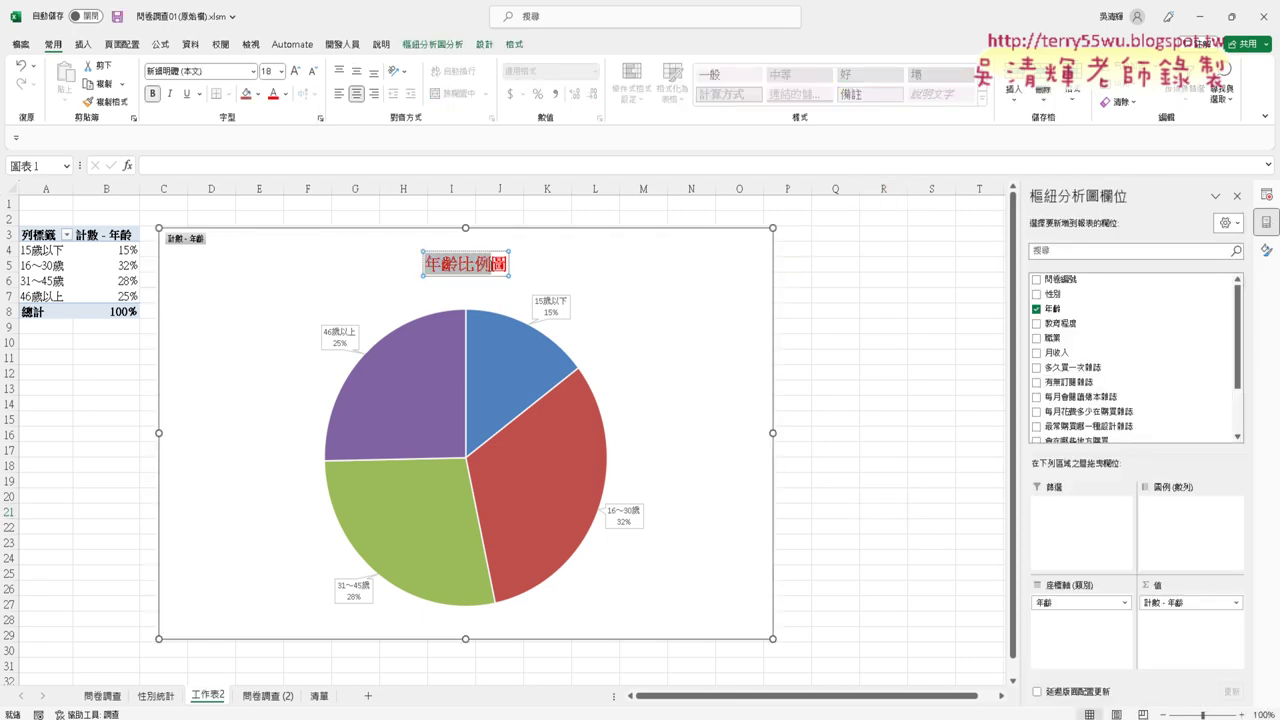
pyautogui.doubleClick(218, 693)
pyautogui.hotkey('ctrl', 'v')
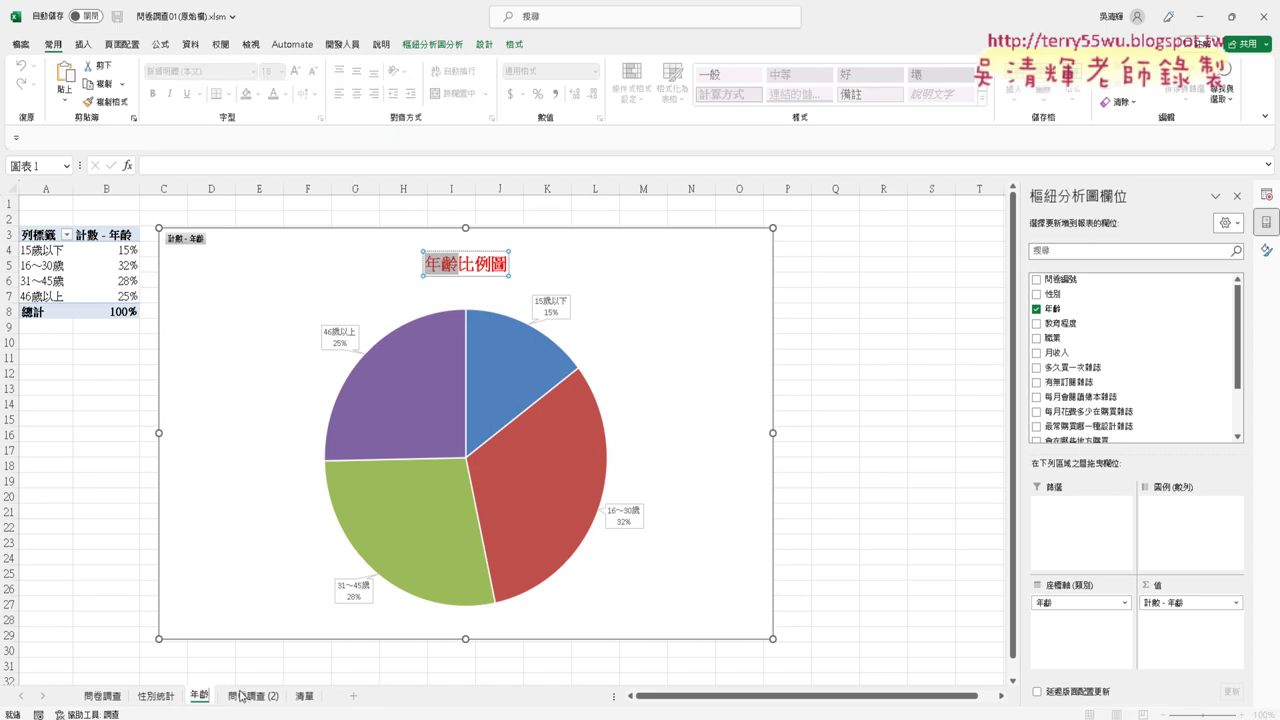
pyautogui.write('圓餅')
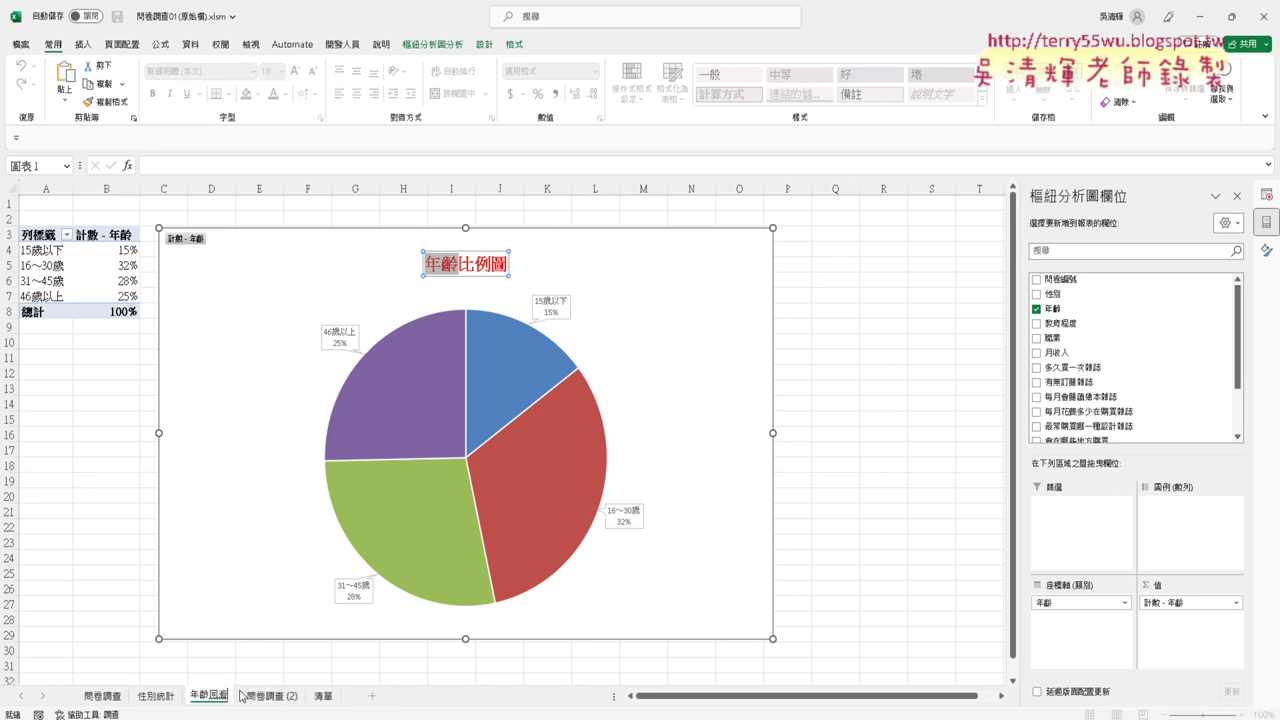
pyautogui.press('BackSpace')
pyautogui.press('BackSpace')
pyautogui.write('統ㄐ一')
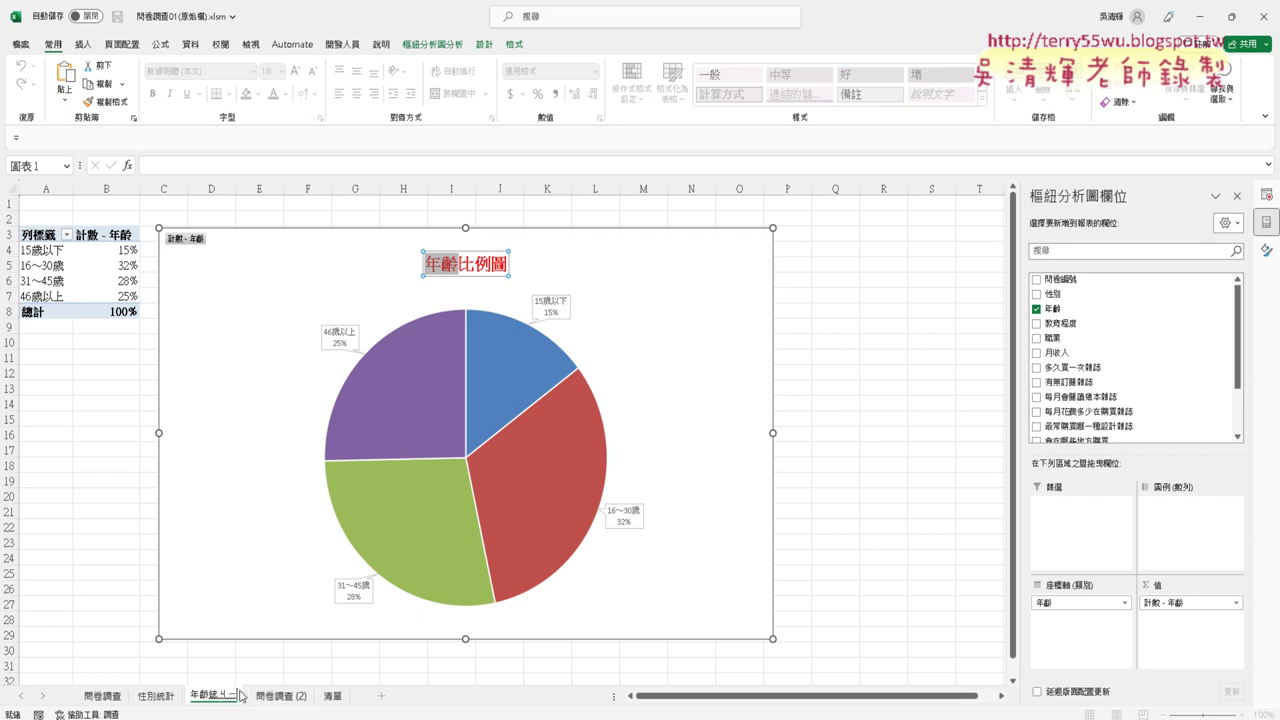
pyautogui.press('BackSpace')
pyautogui.press('BackSpace')
pyautogui.write('計')
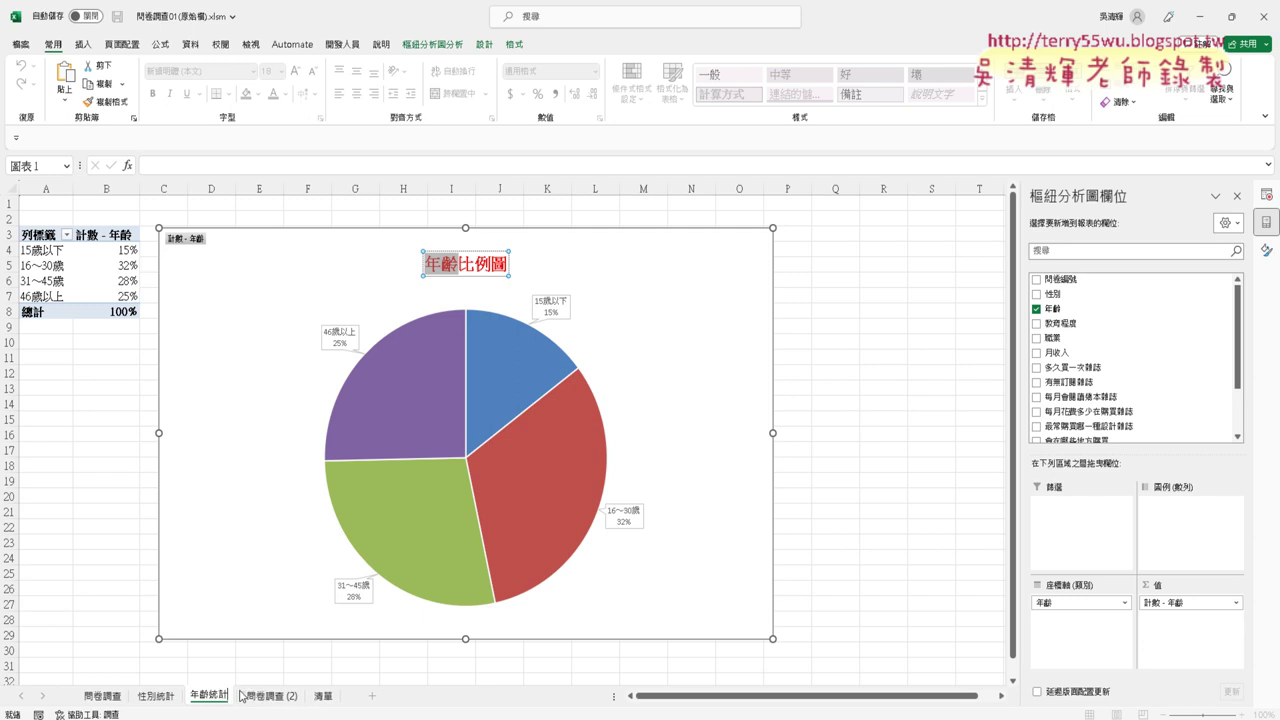
pyautogui.click(258, 668)
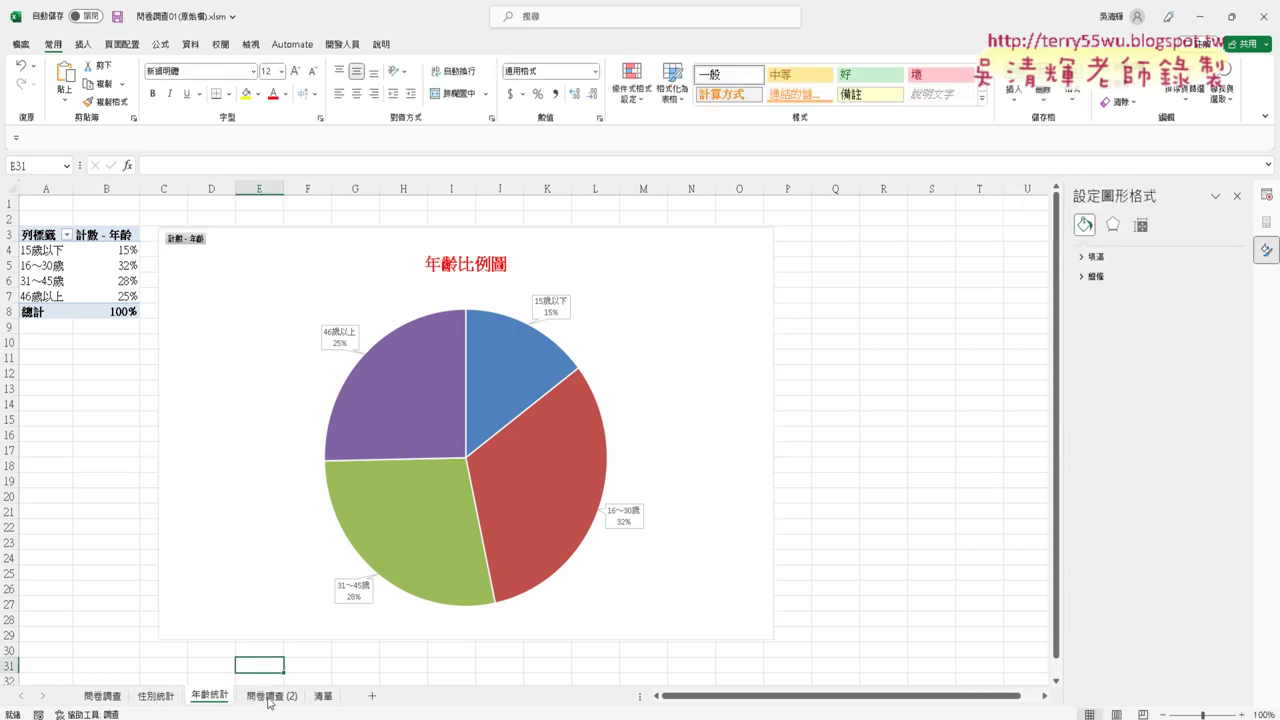
# Step: Review the 問卷調查 (2) and 性別統計 sheets, then select the age pivot table on 年齡統計
pyautogui.click(271, 697)
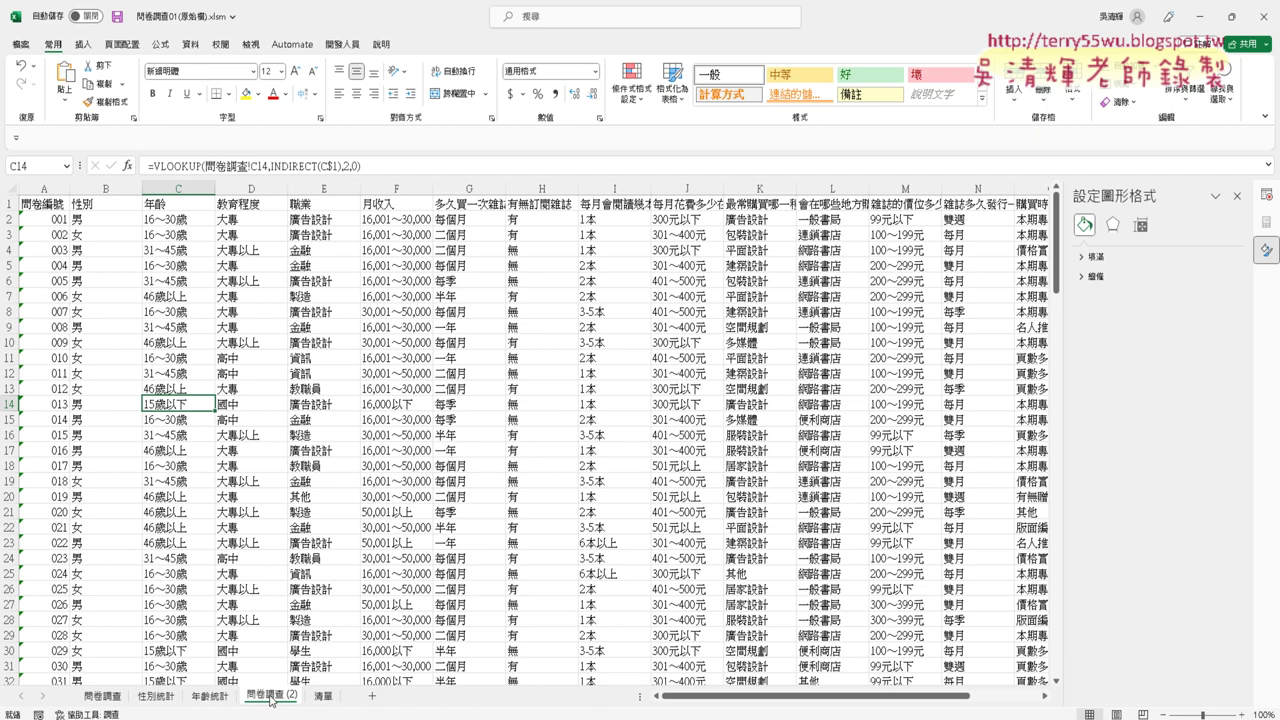
pyautogui.click(217, 698)
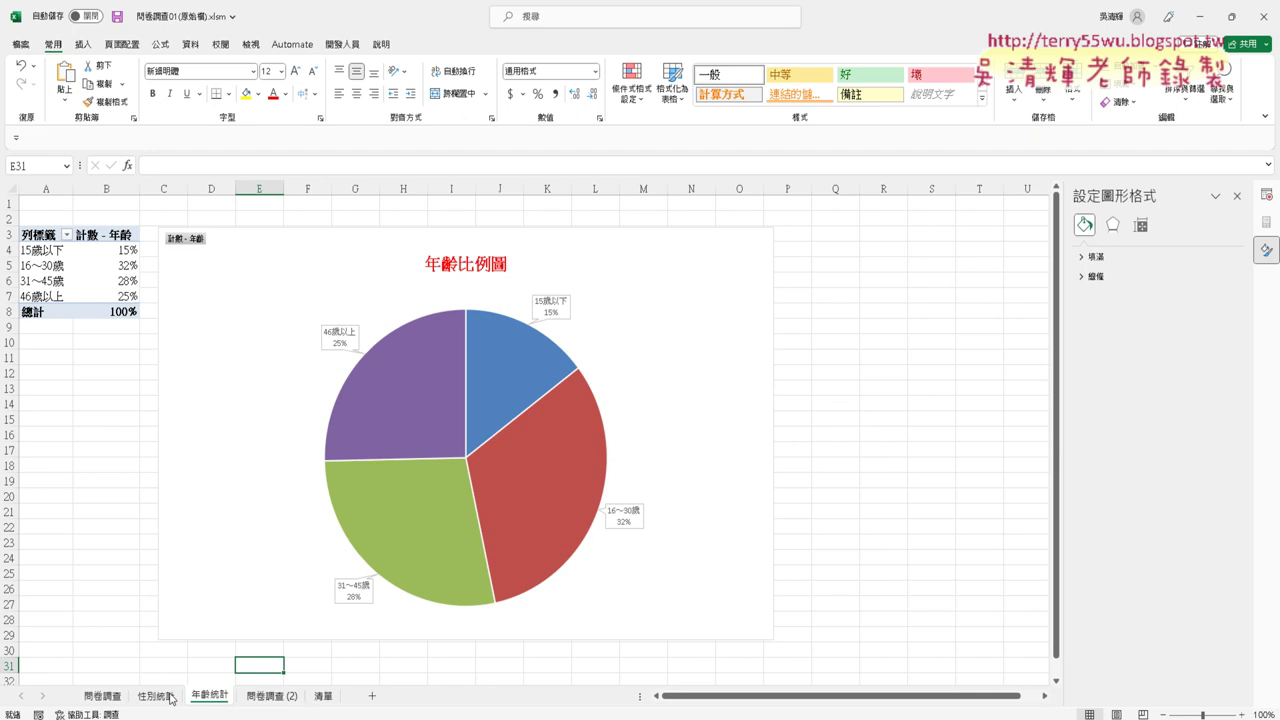
pyautogui.click(171, 698)
pyautogui.click(210, 704)
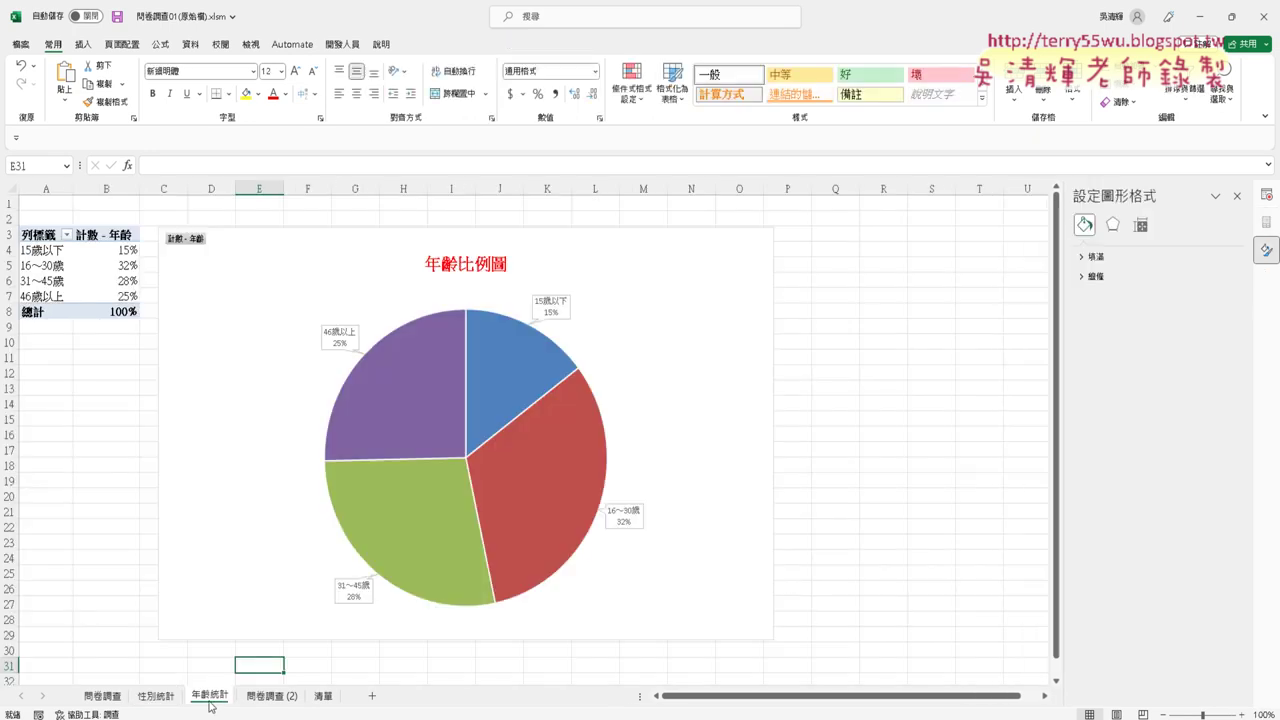
pyautogui.click(44, 266)
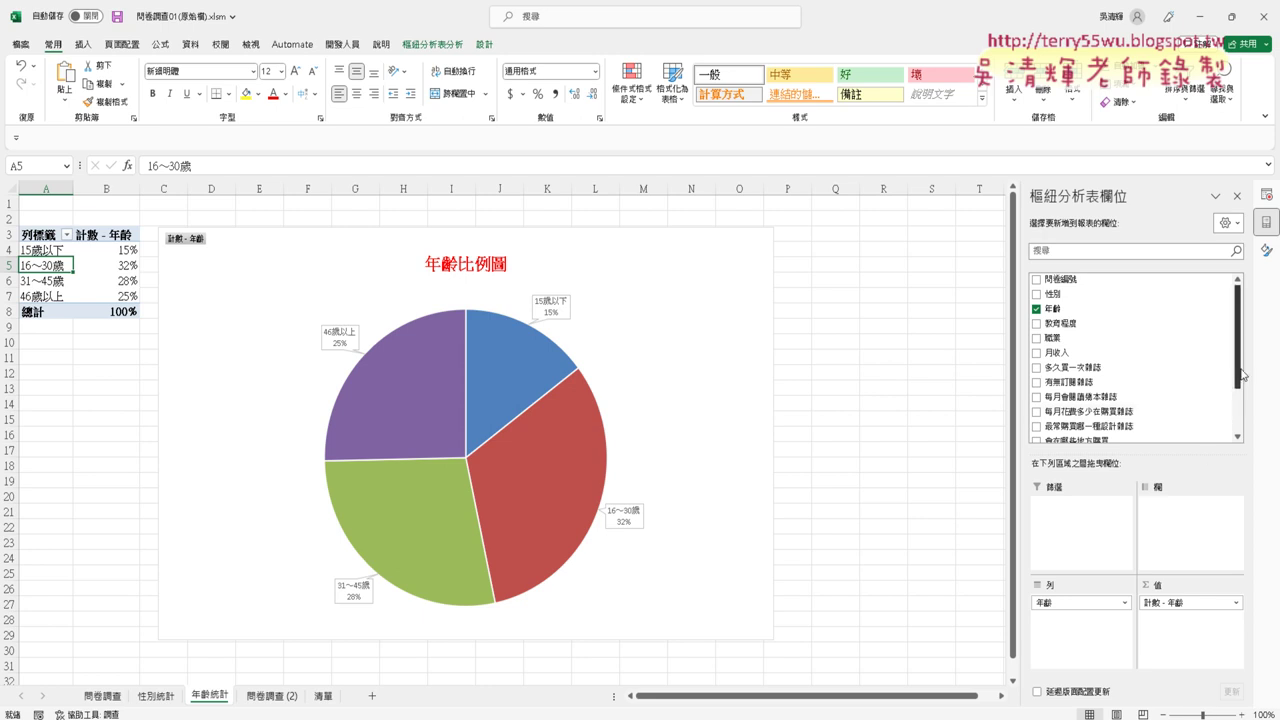
# Step: Add 最常購買哪一種設計雜誌 to the age pivot table's columns, splitting counts by magazine type
pyautogui.moveTo(1241, 374); pyautogui.dragTo(1241, 438)
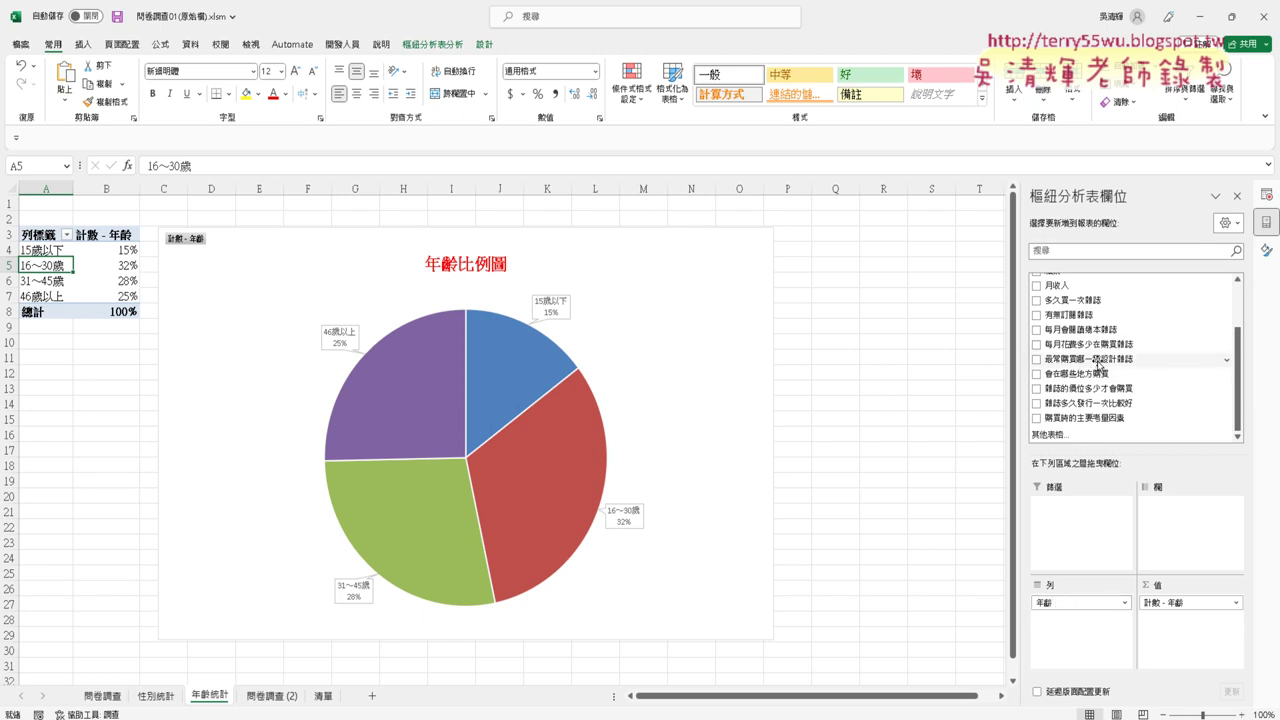
pyautogui.moveTo(1100, 366); pyautogui.dragTo(1180, 513)
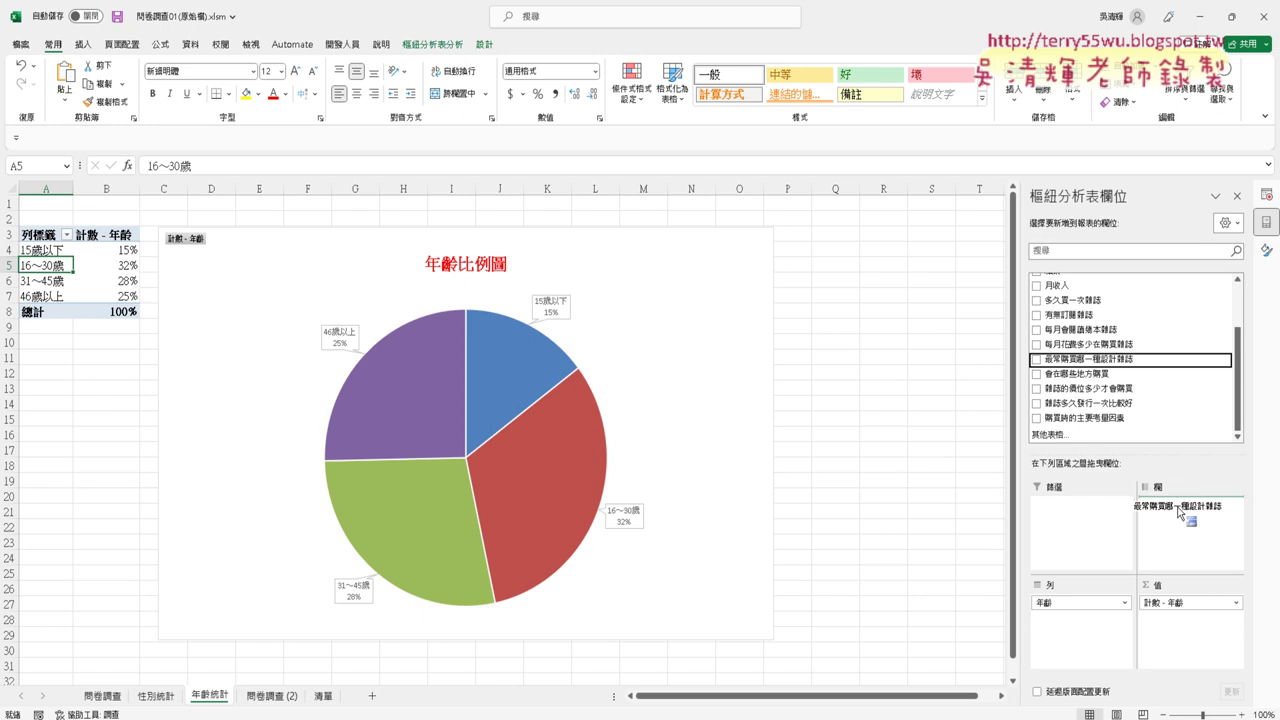
pyautogui.moveTo(1180, 513); pyautogui.dragTo(1180, 508)
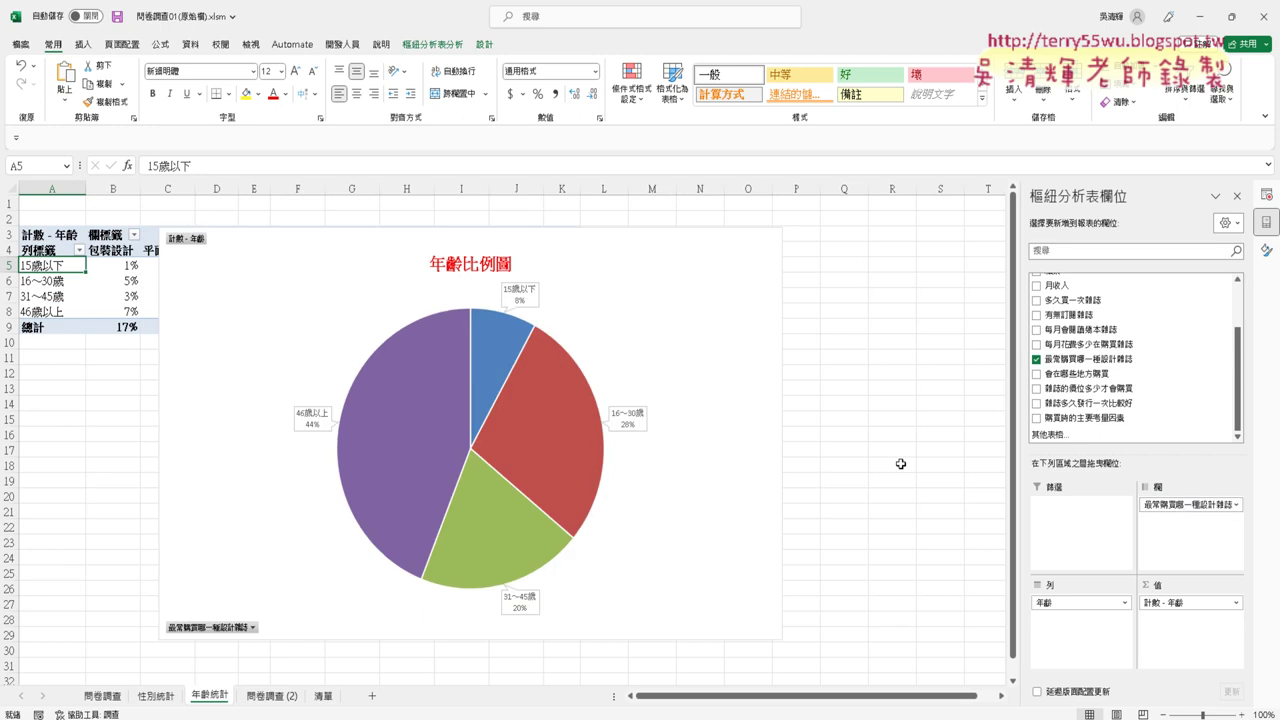
# Step: Move the age pie chart below the pivot table
pyautogui.moveTo(336, 256)
pyautogui.mouseDown()
pyautogui.moveTo(470, 250)
pyautogui.moveTo(468, 411)
pyautogui.mouseUp()
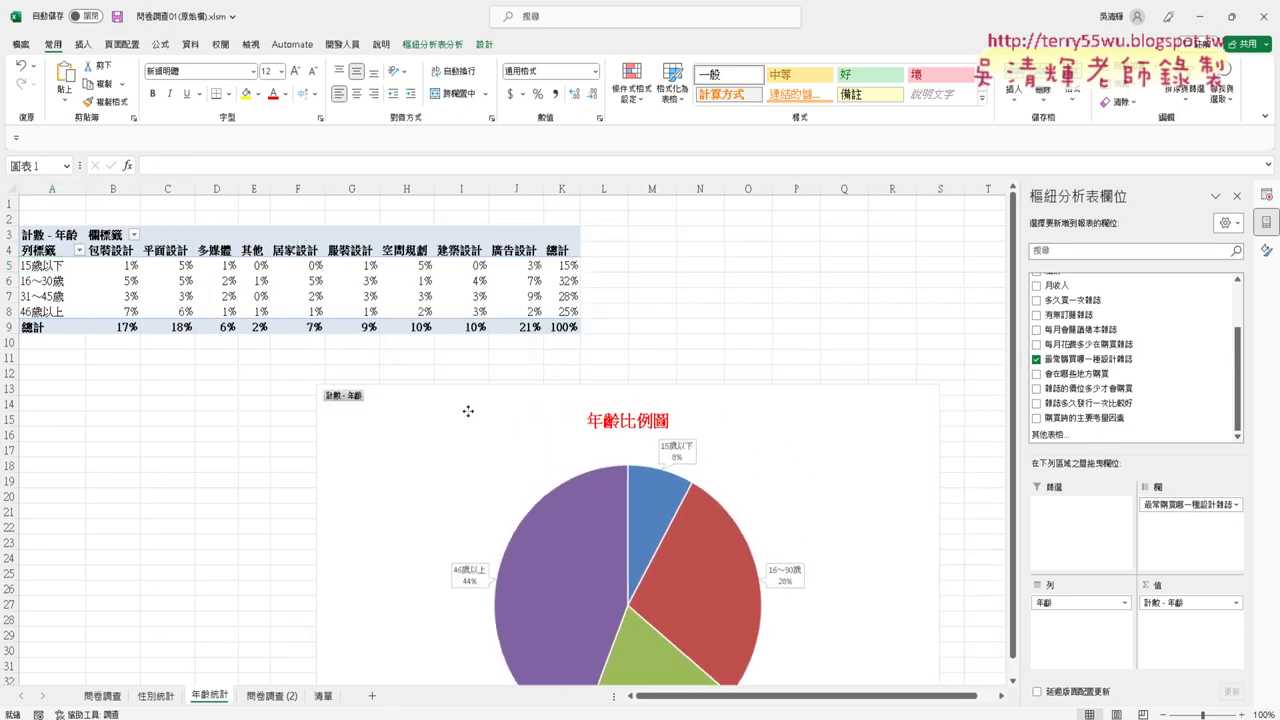
pyautogui.moveTo(468, 411); pyautogui.dragTo(458, 394)
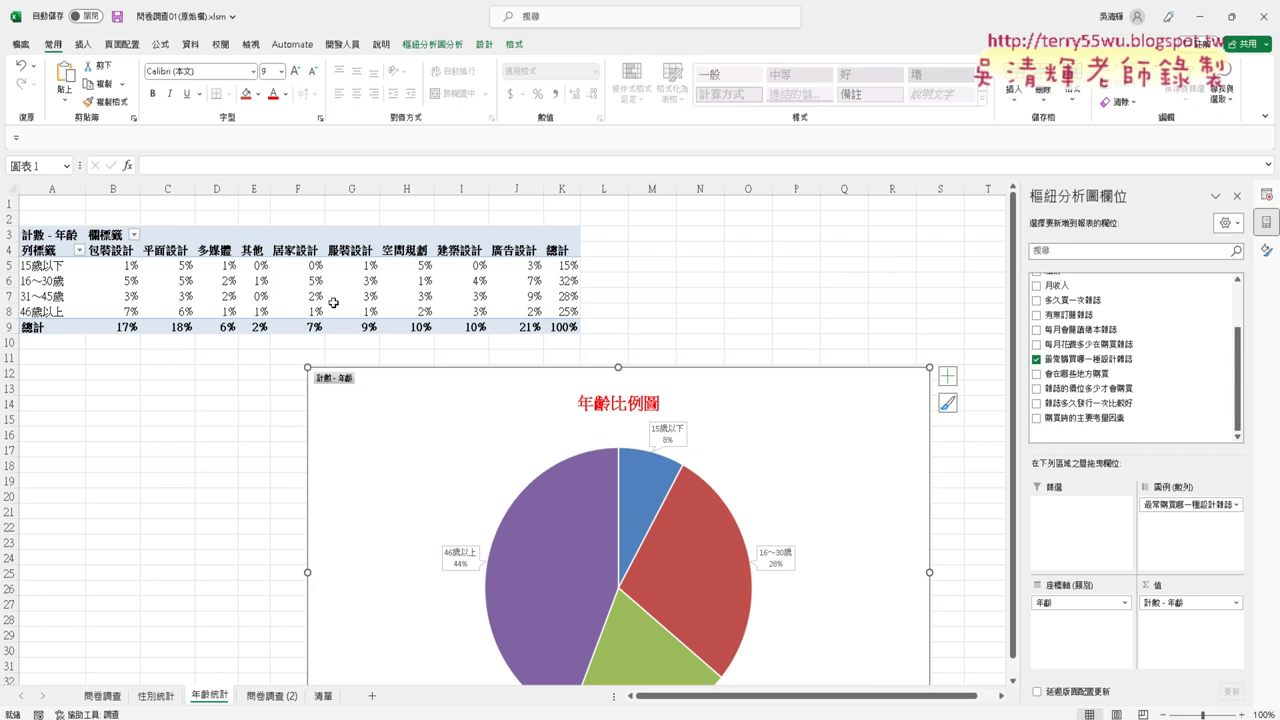
pyautogui.moveTo(479, 307)
# Step: Set the 計數 - 年齡 value field to 無計算 so it shows raw counts totalling 150
pyautogui.click(1237, 607)
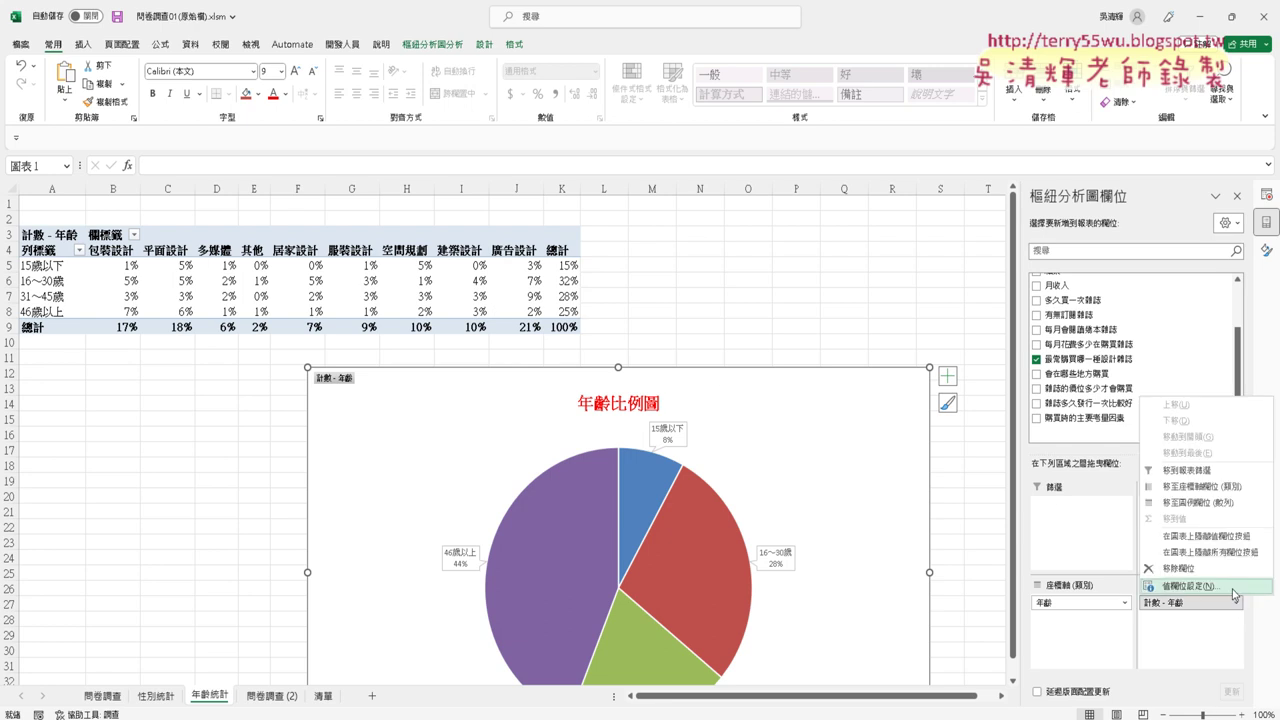
pyautogui.click(1233, 595)
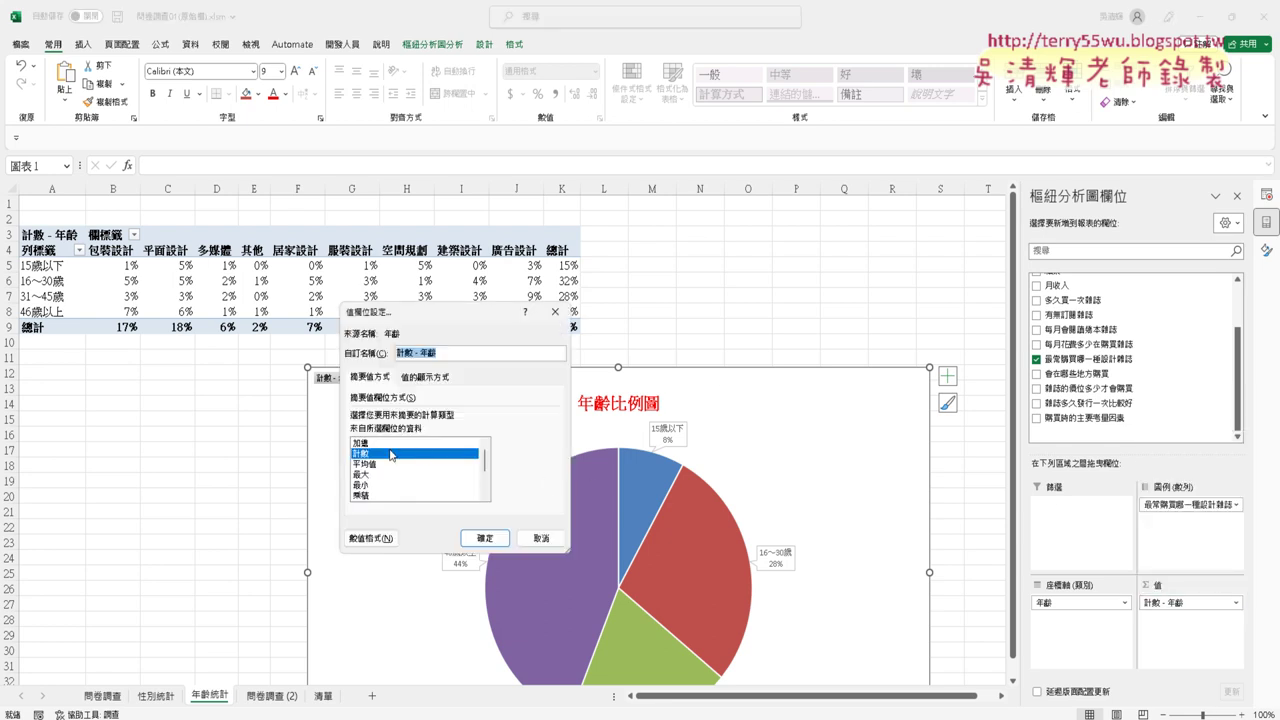
pyautogui.click(420, 380)
pyautogui.click(408, 418)
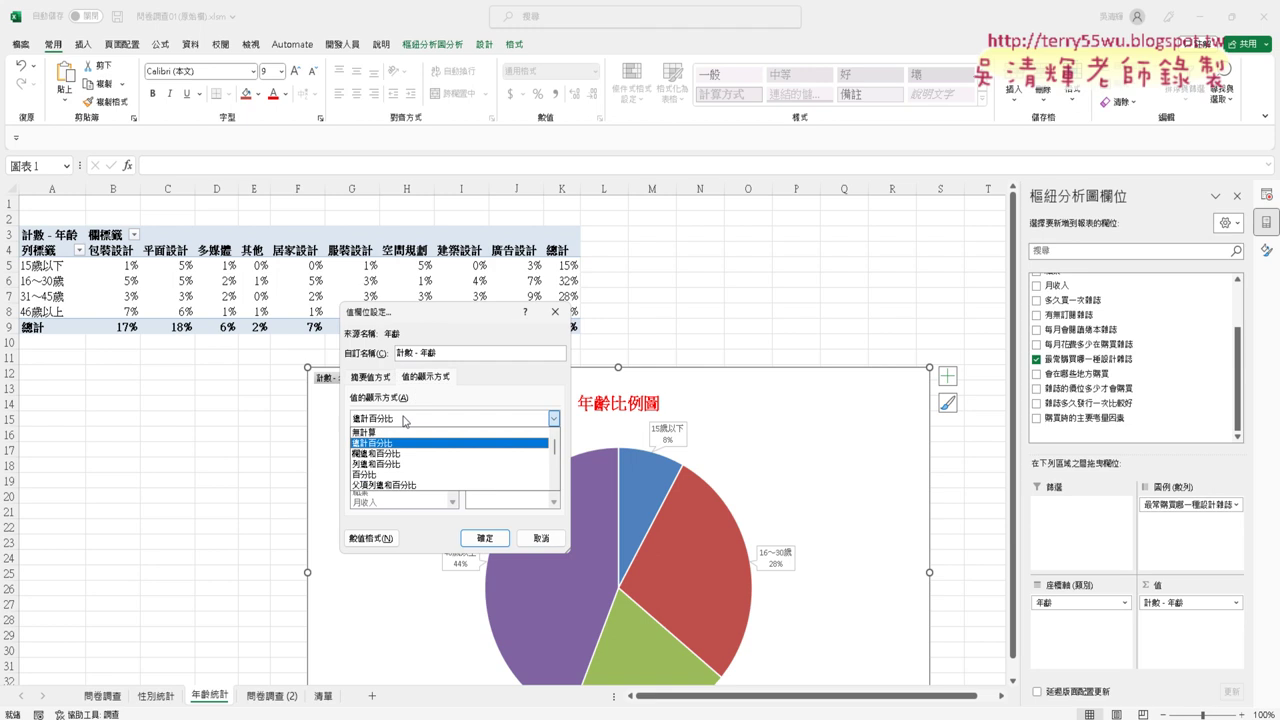
pyautogui.click(394, 432)
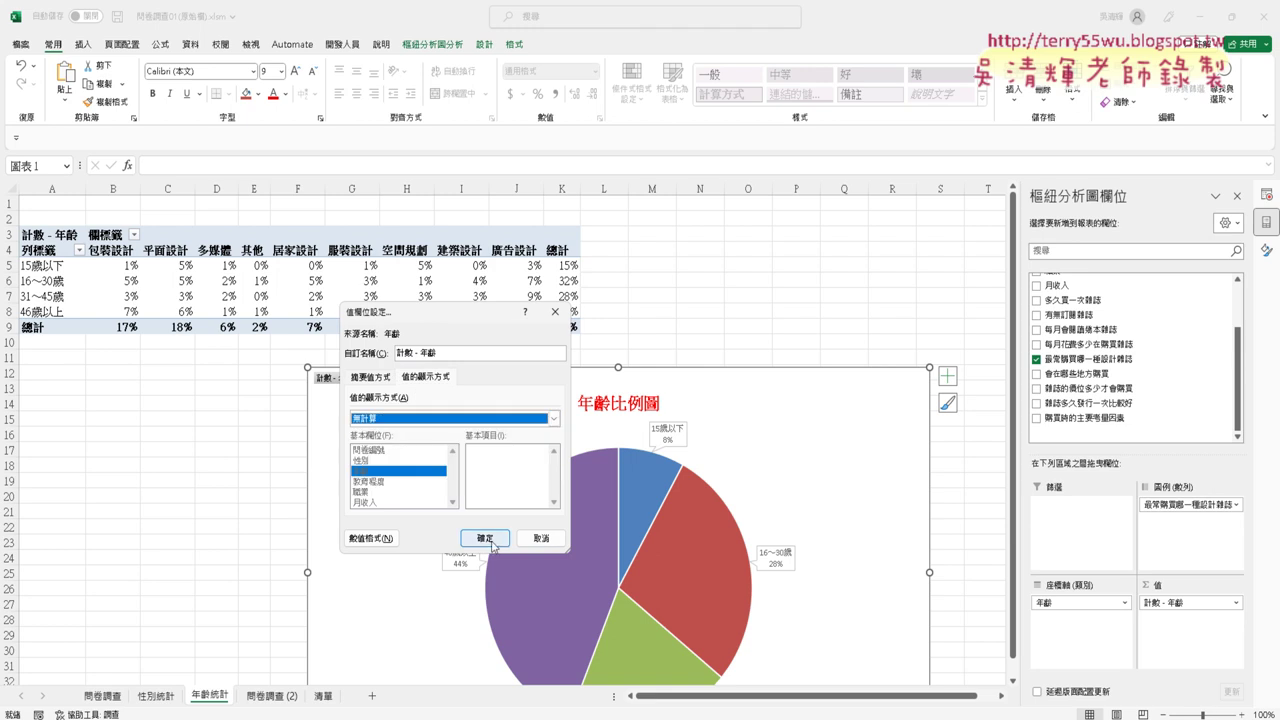
pyautogui.click(485, 538)
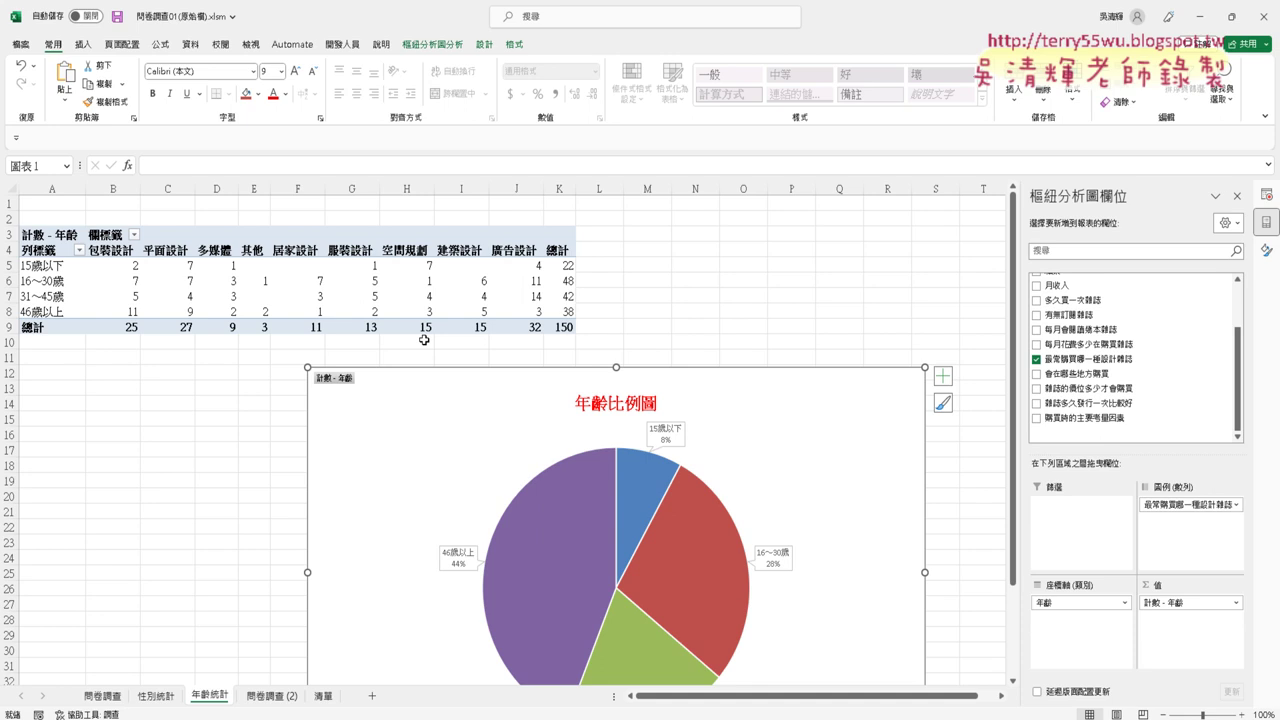
# Step: Remove the 最常購買哪一種設計雜誌 breakdown from the age pivot table and shift the pie chart left
pyautogui.moveTo(1165, 505); pyautogui.dragTo(1186, 375)
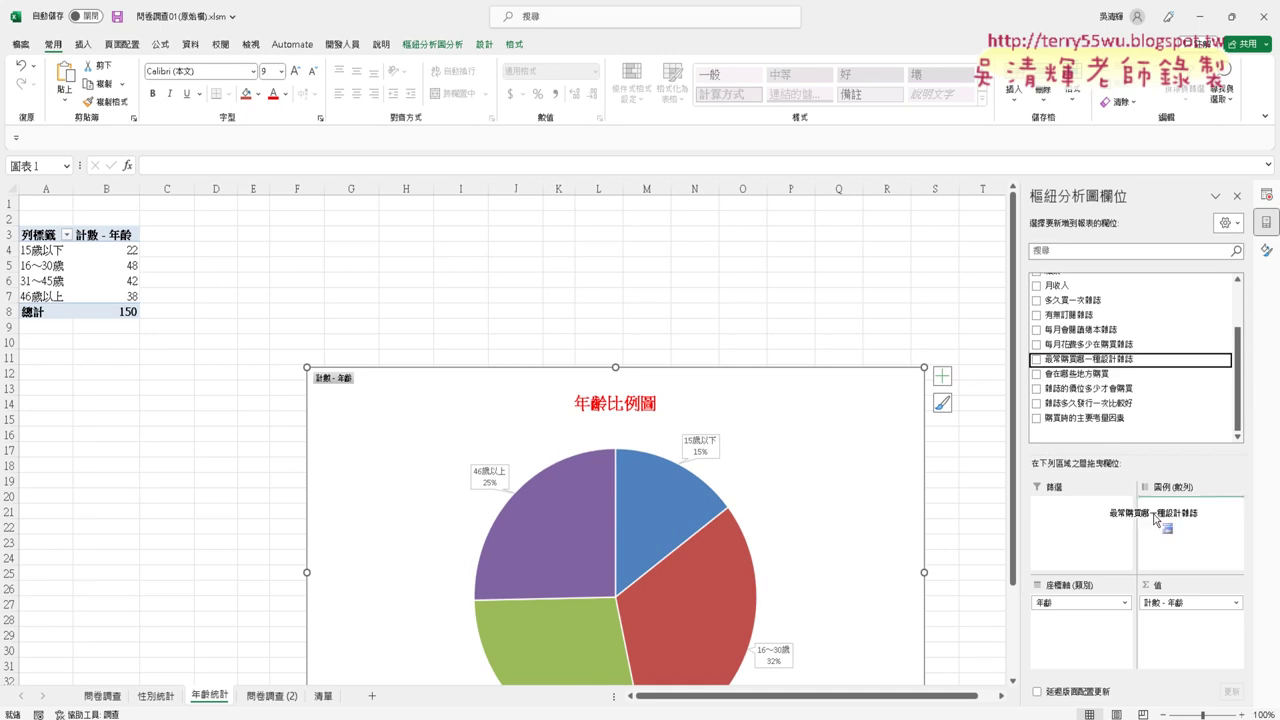
pyautogui.moveTo(1079, 367); pyautogui.dragTo(1150, 515)
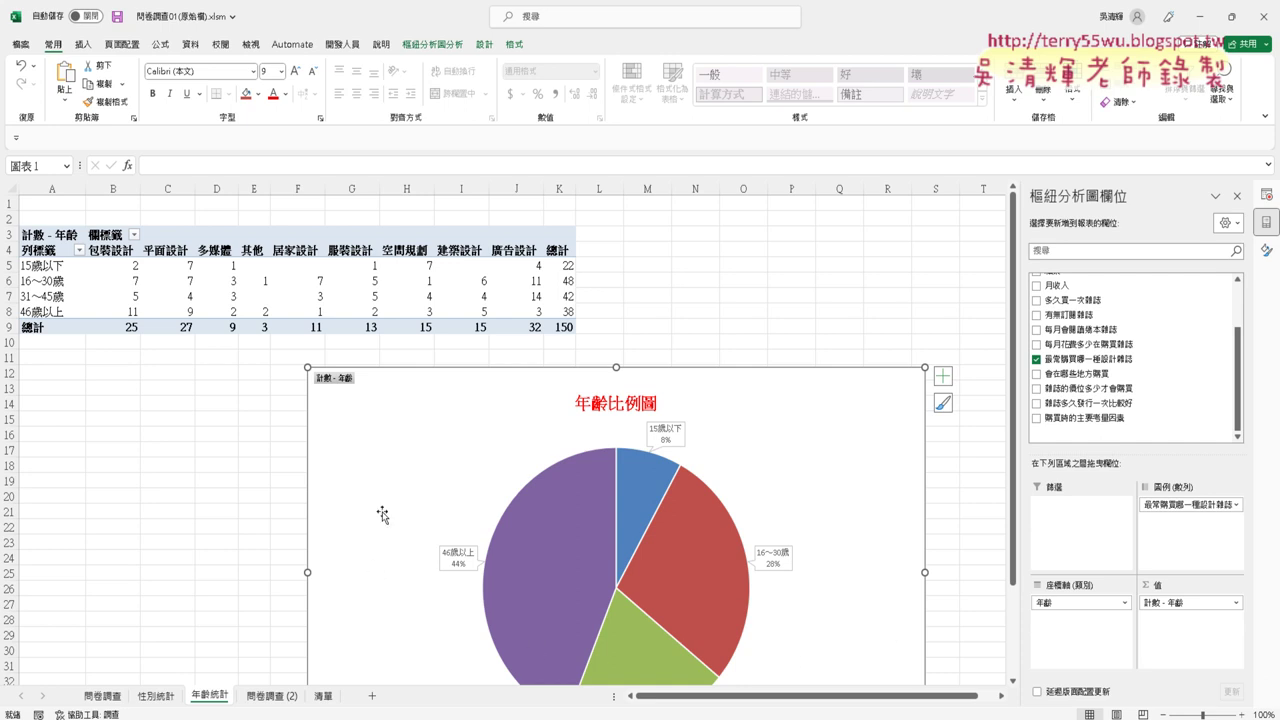
pyautogui.moveTo(383, 450); pyautogui.dragTo(237, 444)
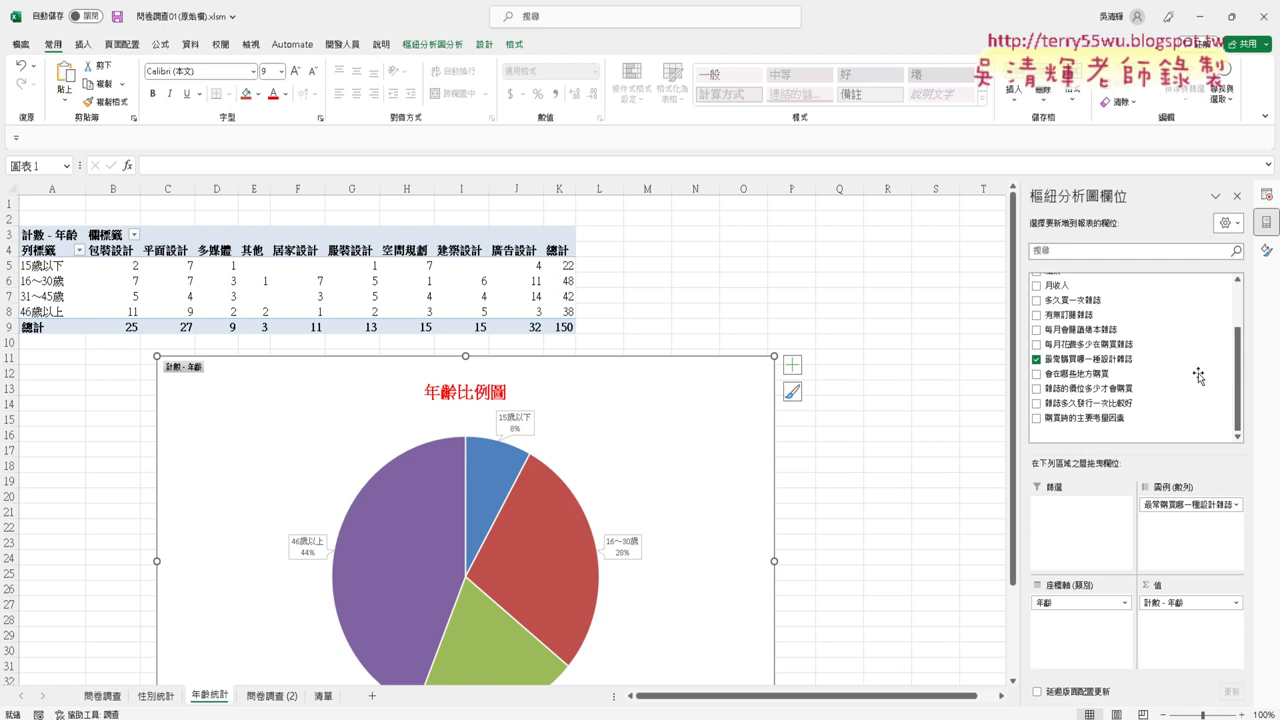
pyautogui.moveTo(1202, 507); pyautogui.dragTo(1199, 376)
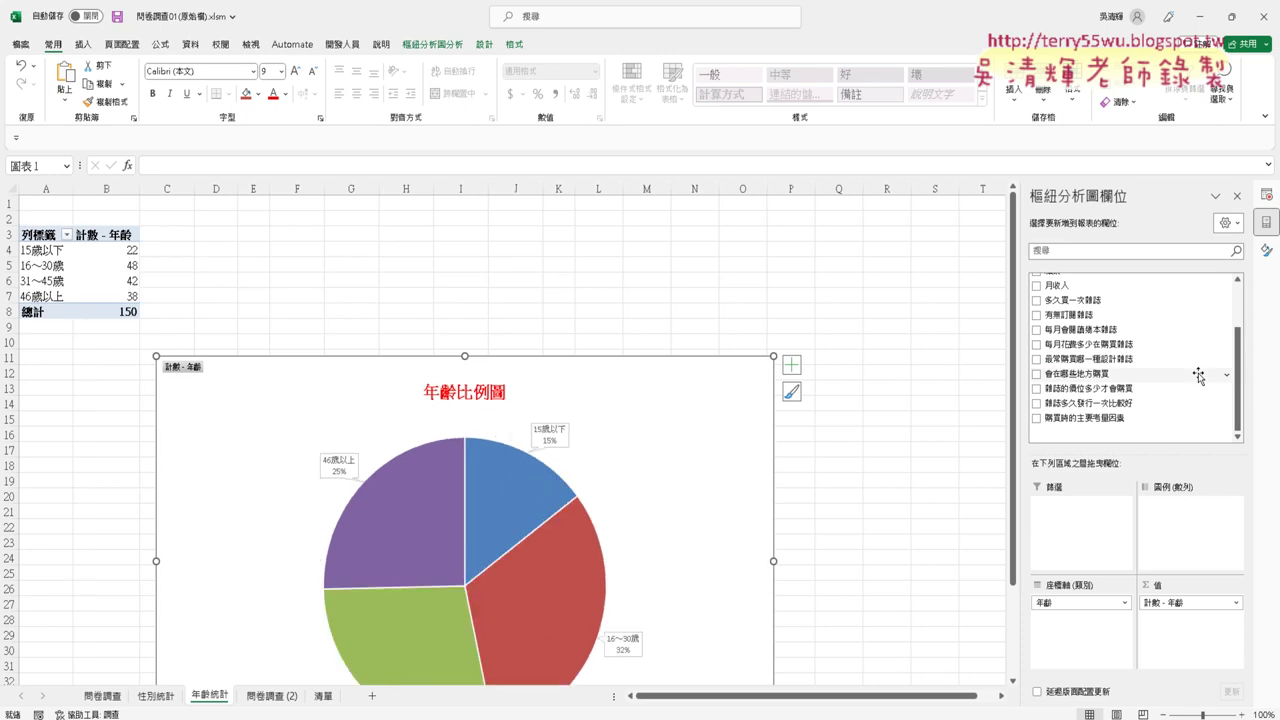